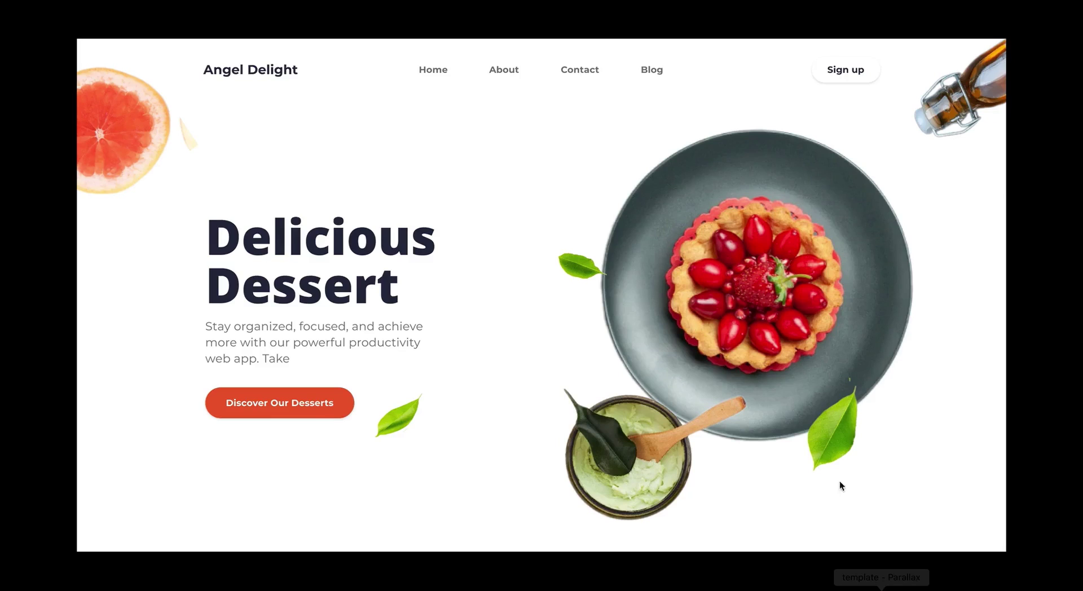
Step: Review the finished parallax prototype by looking through its sections down to the call to action and back up
{"action": "scroll", "coordinate": [783, 483], "scroll_direction": "down", "scroll_amount": 8}
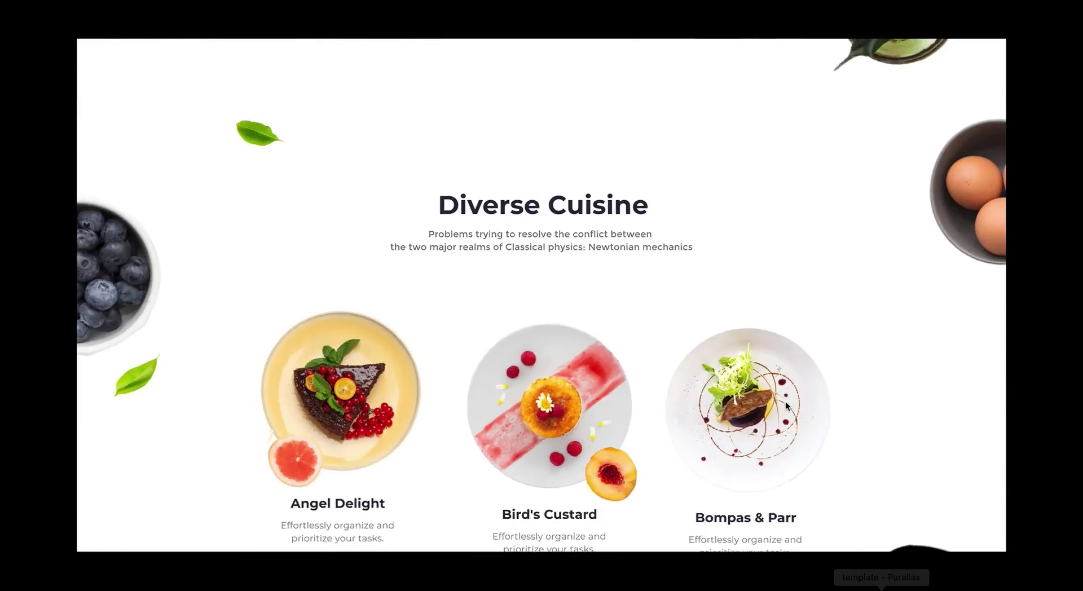
{"action": "scroll", "coordinate": [778, 403], "scroll_direction": "down", "scroll_amount": 8}
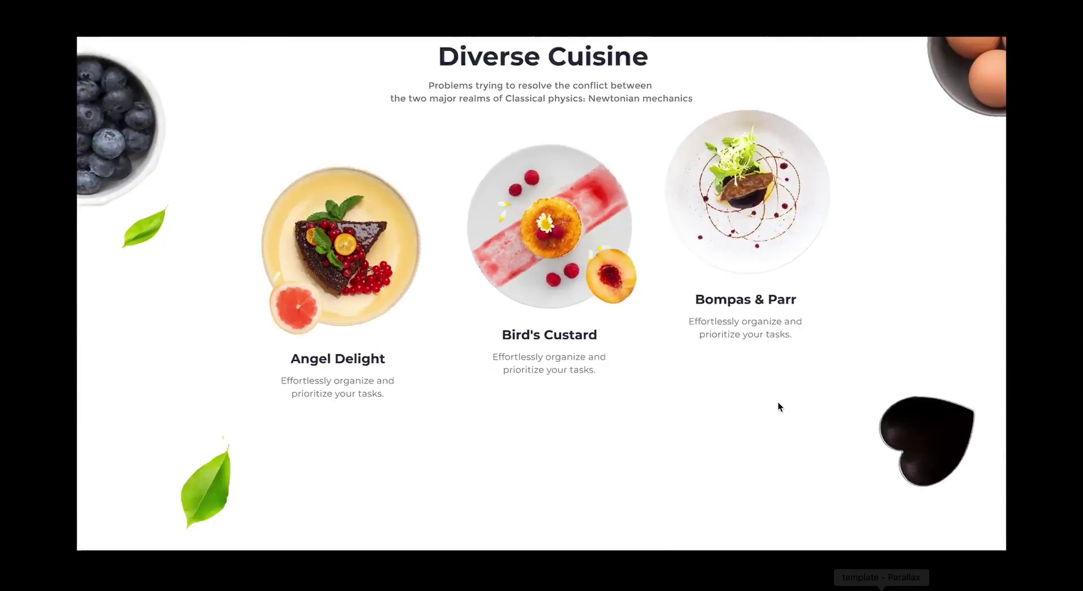
{"action": "scroll", "coordinate": [777, 401], "scroll_direction": "down", "scroll_amount": 10}
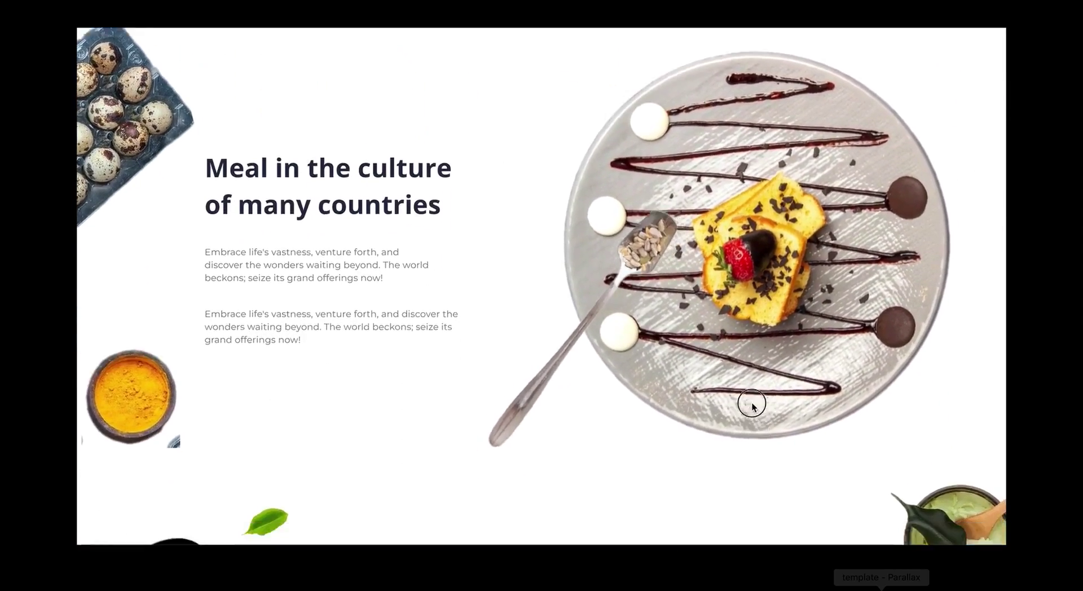
{"action": "scroll", "coordinate": [777, 319], "scroll_direction": "down", "scroll_amount": 2}
{"action": "scroll", "coordinate": [764, 273], "scroll_direction": "up", "scroll_amount": 10}
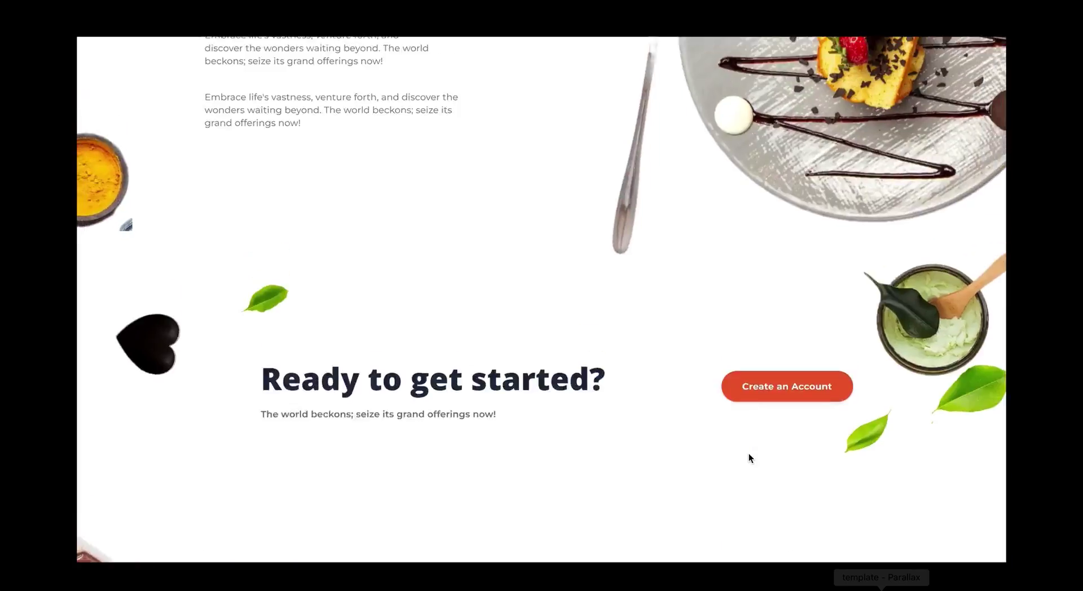
{"action": "scroll", "coordinate": [749, 453], "scroll_direction": "up", "scroll_amount": 8}
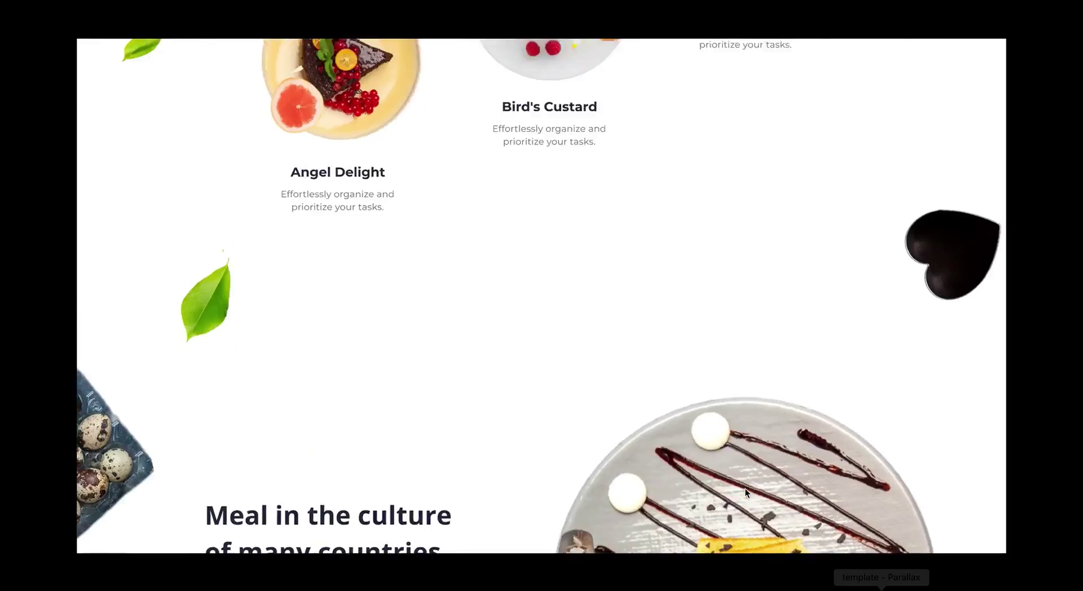
{"action": "scroll", "coordinate": [713, 529], "scroll_direction": "up", "scroll_amount": 10}
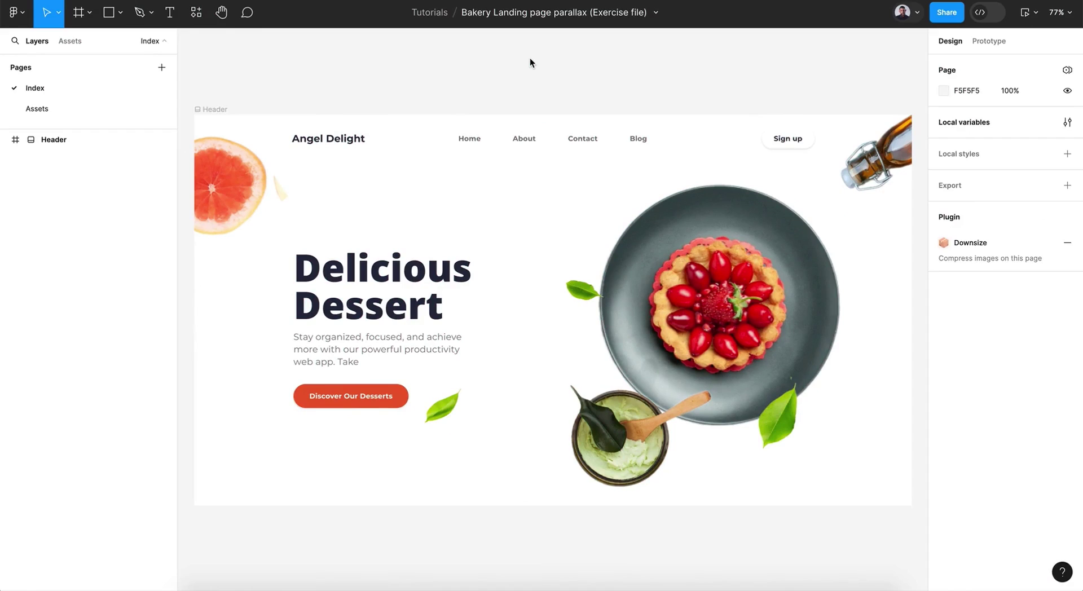
Step: Open the Assets page and examine the full landing page design from header to footer
{"action": "left_click", "coordinate": [72, 106]}
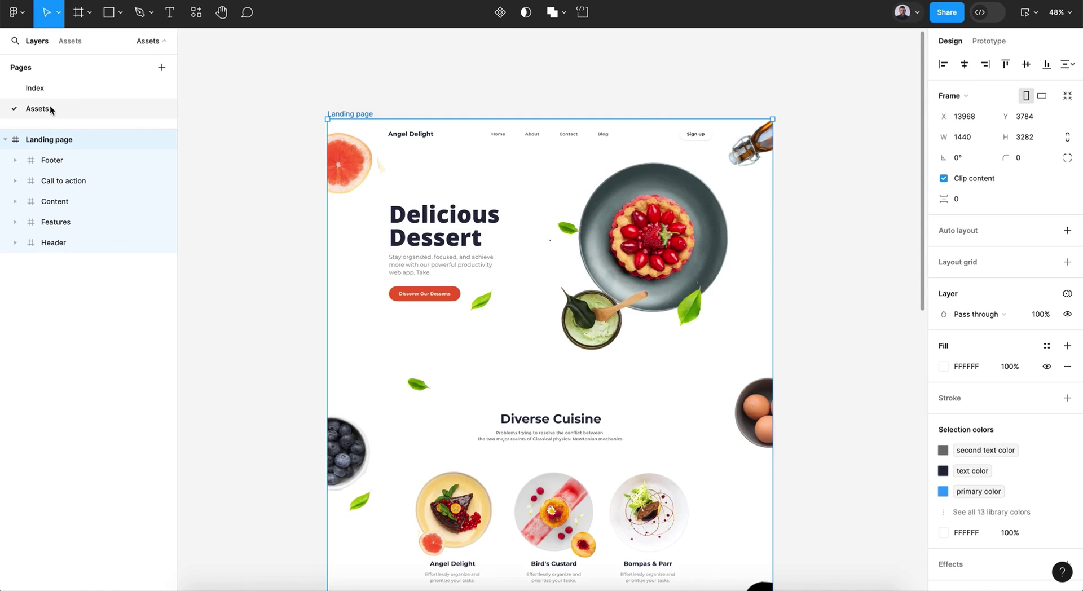
{"action": "left_click", "coordinate": [269, 190]}
{"action": "scroll", "coordinate": [377, 220], "scroll_direction": "down", "scroll_amount": 10}
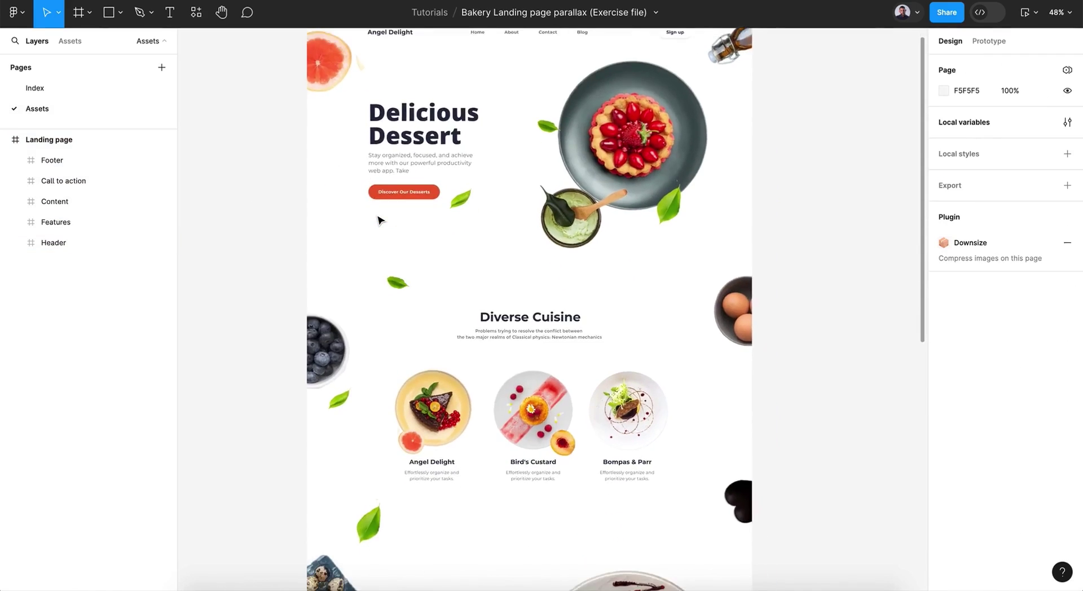
{"action": "scroll", "coordinate": [378, 220], "scroll_direction": "down", "scroll_amount": 5}
{"action": "scroll", "coordinate": [378, 220], "scroll_direction": "right", "scroll_amount": 1}
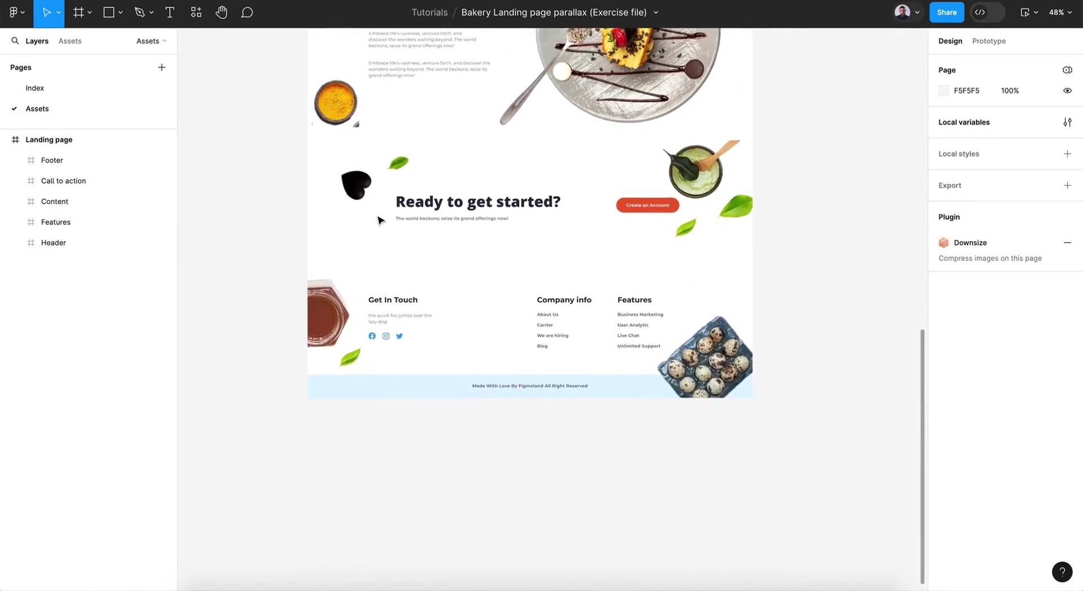
{"action": "scroll", "coordinate": [377, 220], "scroll_direction": "up", "scroll_amount": 7}
{"action": "scroll", "coordinate": [378, 220], "scroll_direction": "up", "scroll_amount": 5}
{"action": "scroll", "coordinate": [377, 220], "scroll_direction": "left", "scroll_amount": 1}
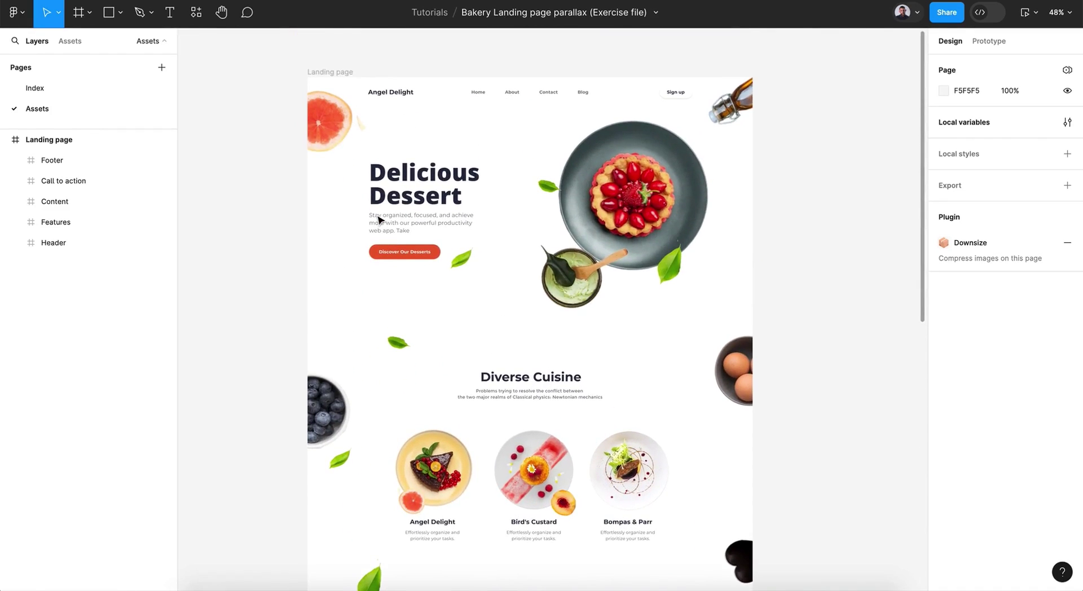
Step: Add a new page to the file and name it "prototype"
{"action": "left_click", "coordinate": [163, 67]}
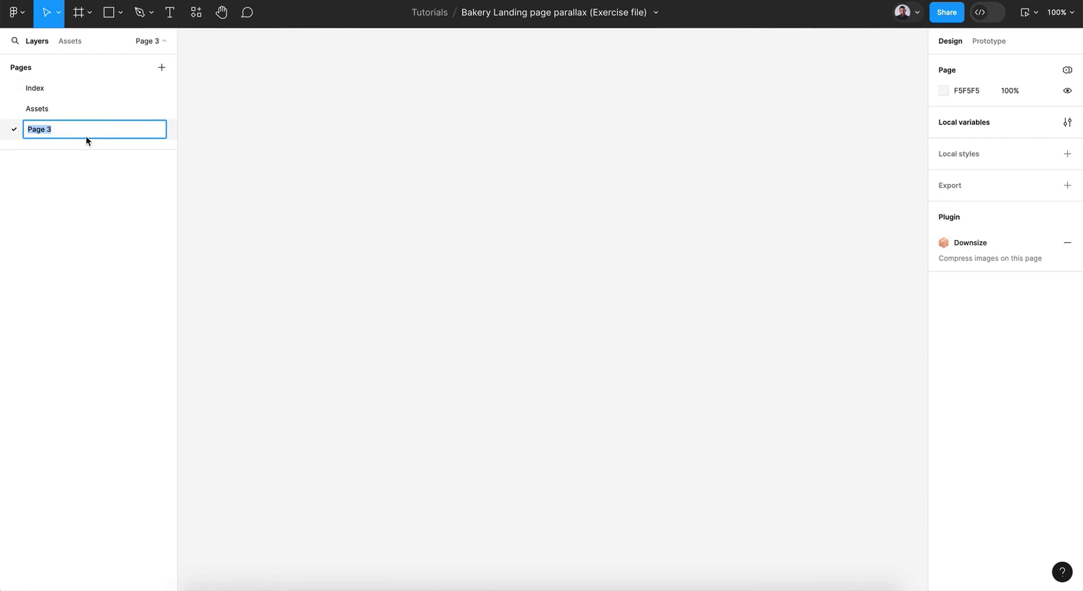
{"action": "type", "text": "prototype"}
{"action": "key", "text": "Return"}
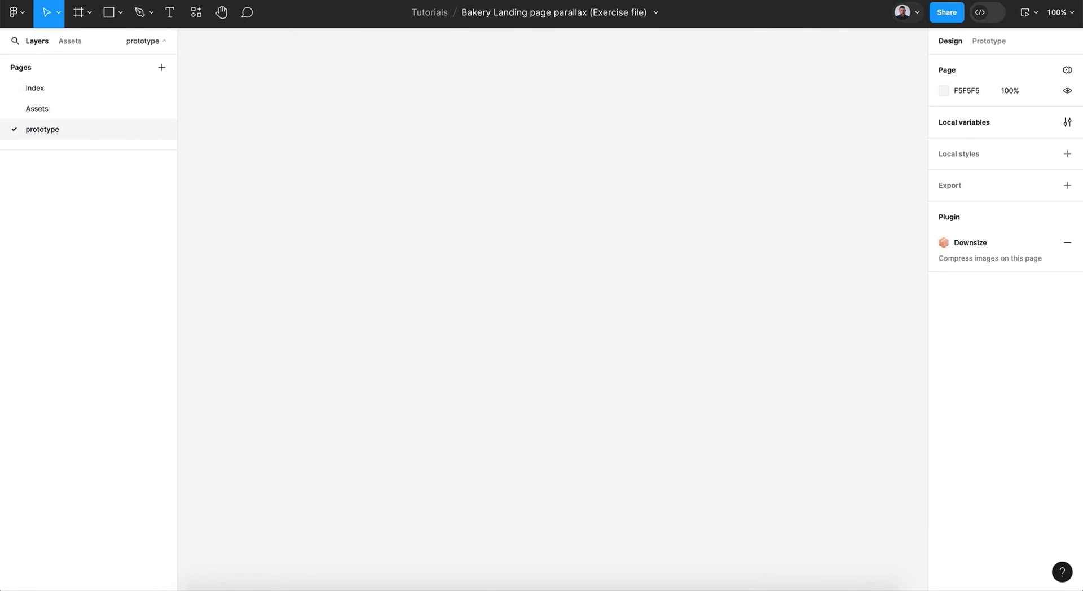
Step: Copy the Landing page frame from the Assets page onto the prototype page
{"action": "left_click", "coordinate": [65, 110]}
{"action": "left_click", "coordinate": [343, 74]}
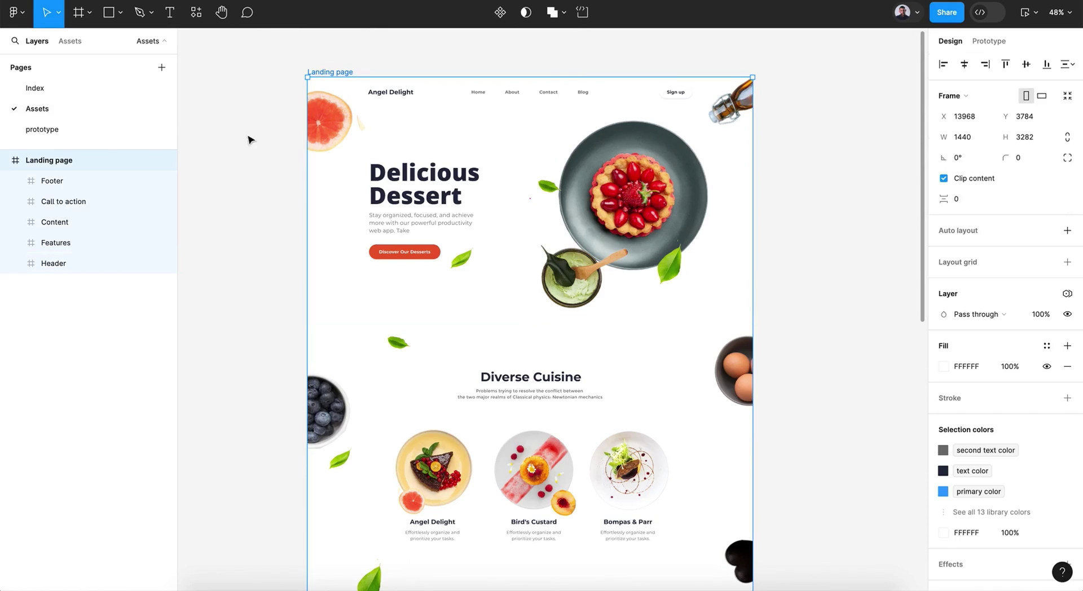
{"action": "left_click", "coordinate": [114, 133]}
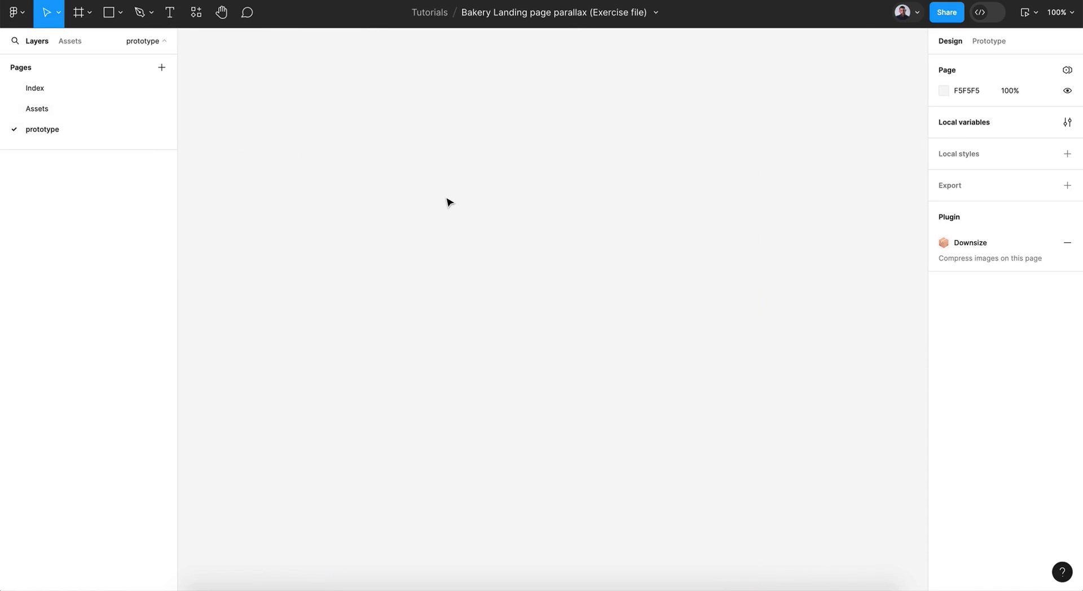
{"action": "key", "text": "ctrl+v"}
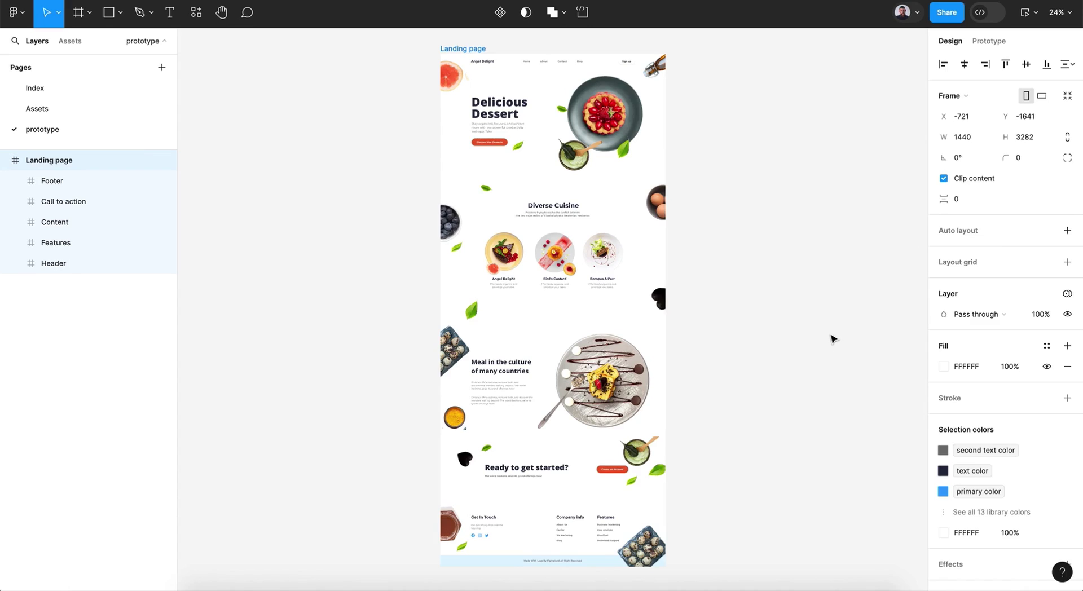
Step: Duplicate the Landing page frame and place the copy beside the original with a wider gap, at about X 1002
{"action": "left_click", "coordinate": [831, 337]}
{"action": "scroll", "coordinate": [831, 337], "scroll_direction": "right", "scroll_amount": 3}
{"action": "scroll", "coordinate": [831, 338], "scroll_direction": "up", "scroll_amount": 2}
{"action": "left_click", "coordinate": [383, 92]}
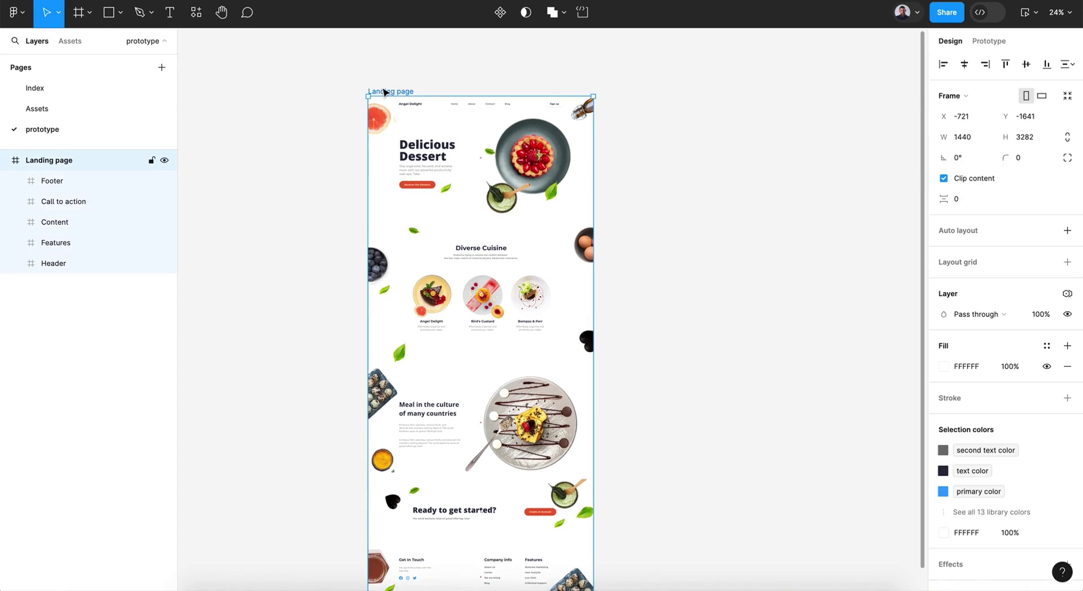
{"action": "key", "text": "ctrl+d"}
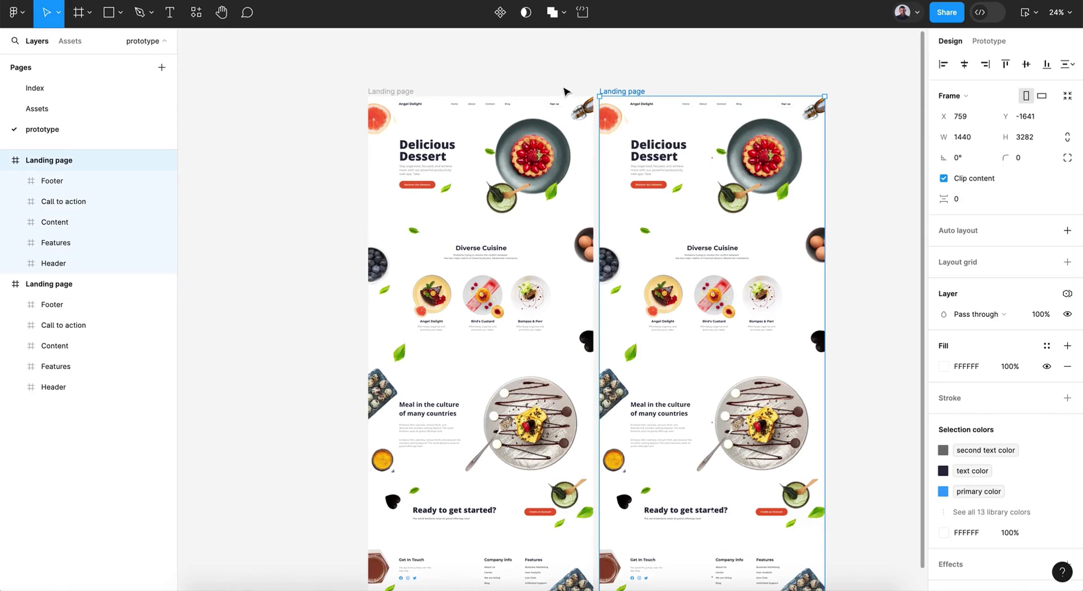
{"action": "left_click_drag", "start_coordinate": [617, 97], "coordinate": [656, 97]}
Step: Rename the original landing page frame "Screen 1" and its duplicate "Screen 2"
{"action": "left_click", "coordinate": [377, 91]}
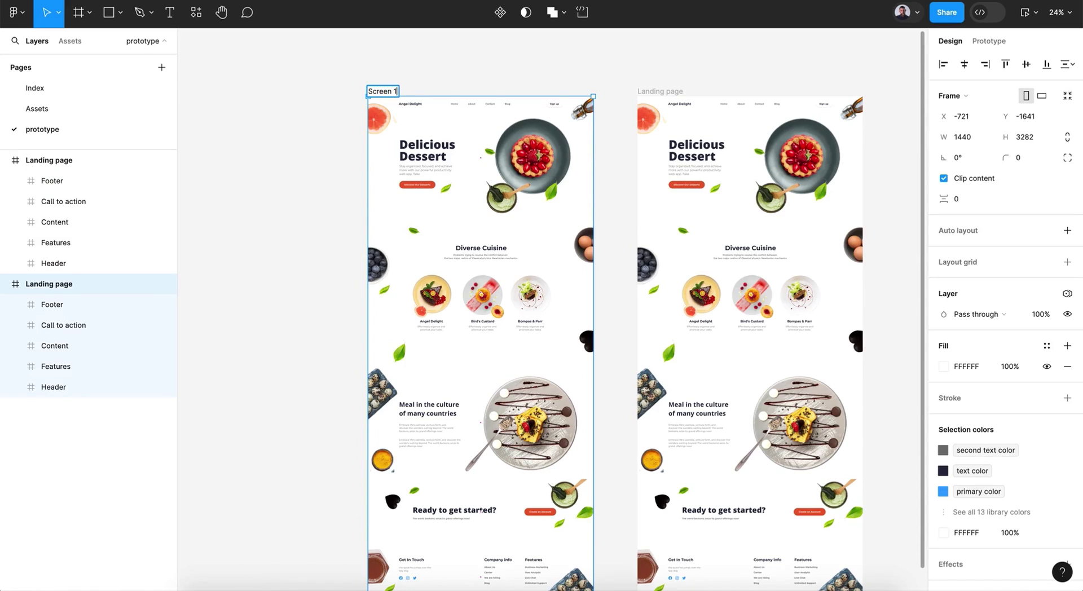
{"action": "type", "text": "Screen 1"}
{"action": "key", "text": "Return"}
{"action": "double_click", "coordinate": [642, 91]}
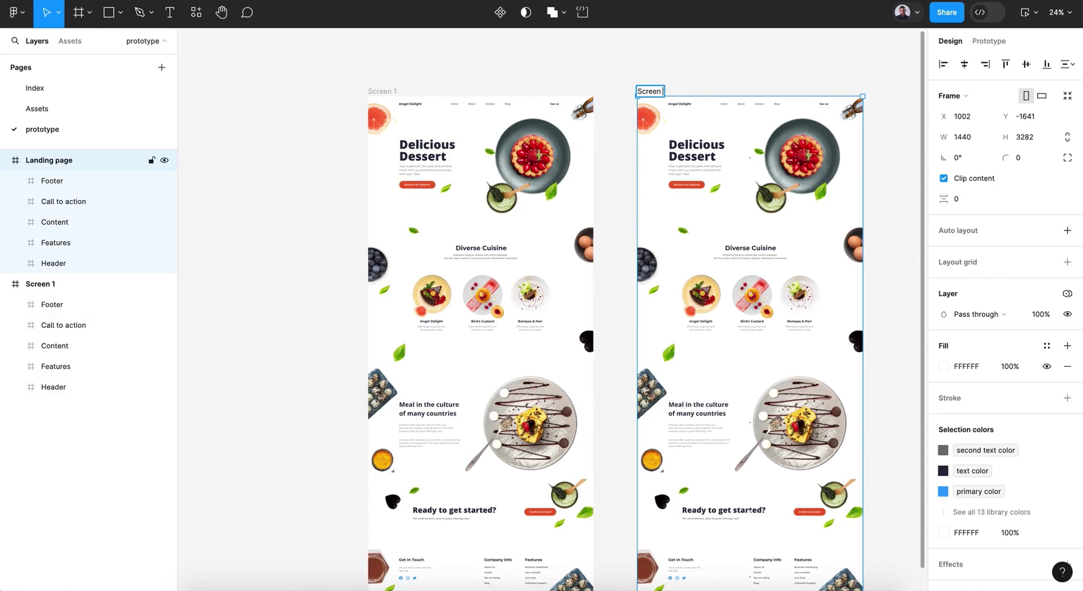
{"action": "type", "text": "Screen 2"}
{"action": "key", "text": "Return"}
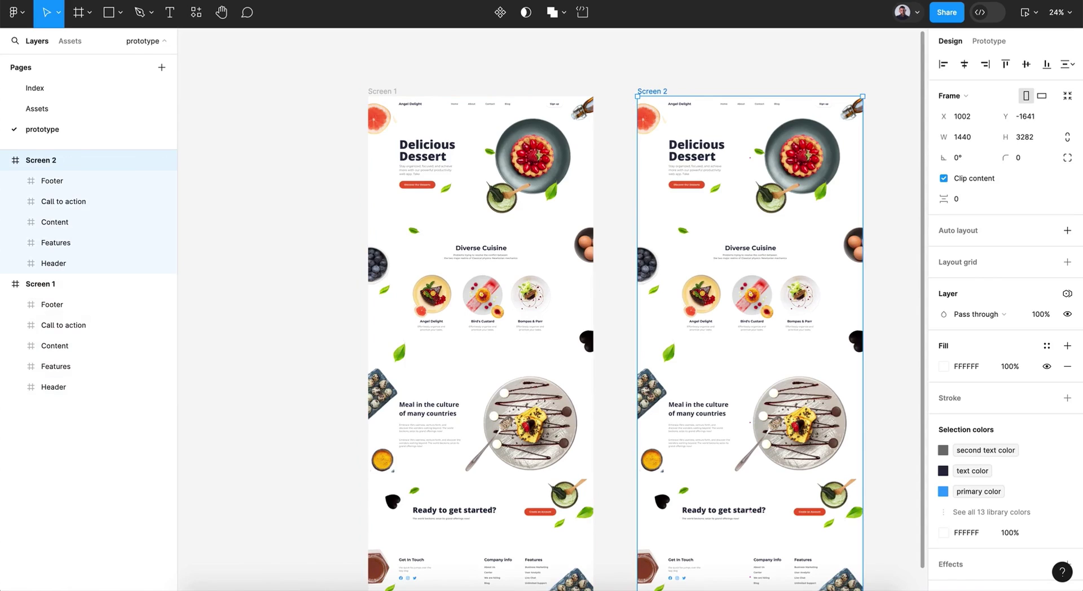
Step: Shorten the Screen 1 and Screen 2 frames to a height of 1696 so they show only the header and features sections
{"action": "left_click", "coordinate": [626, 206]}
{"action": "scroll", "coordinate": [627, 206], "scroll_direction": "down", "scroll_amount": 2}
{"action": "scroll", "coordinate": [627, 206], "scroll_direction": "right", "scroll_amount": 2}
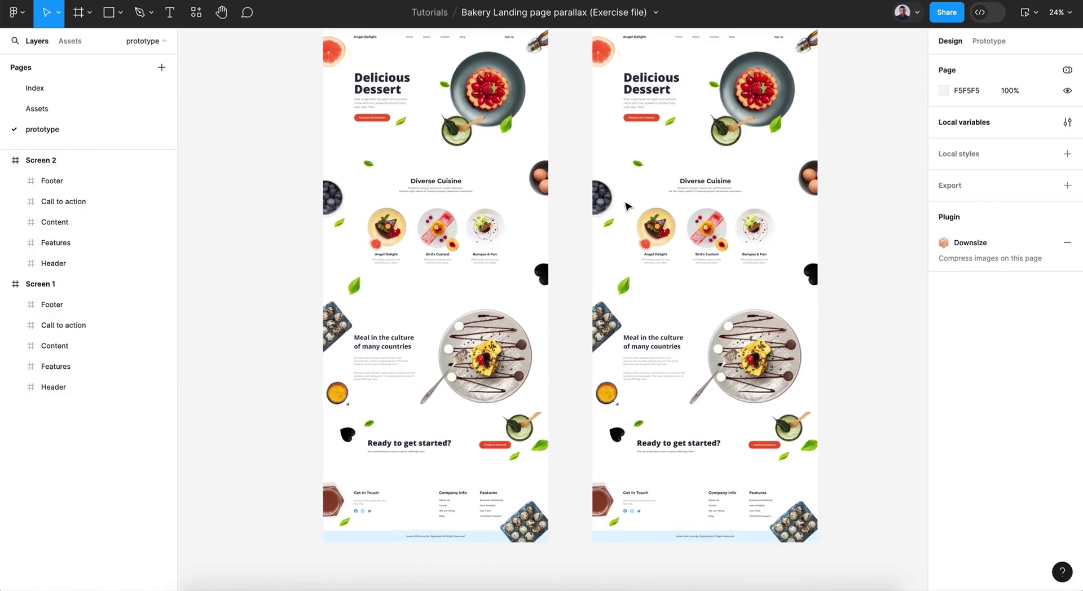
{"action": "scroll", "coordinate": [627, 206], "scroll_direction": "up", "scroll_amount": 1}
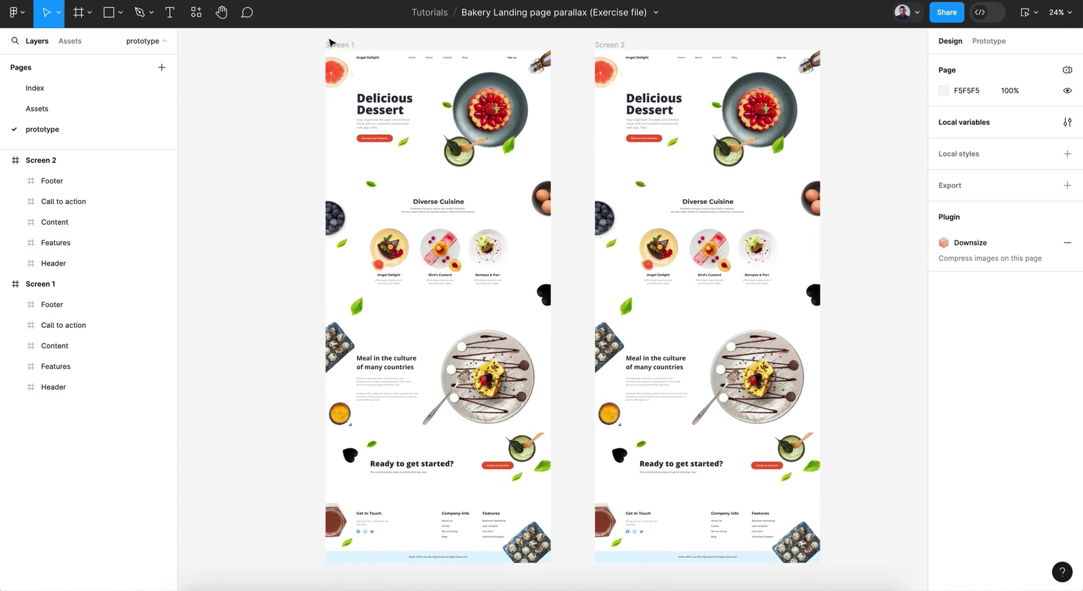
{"action": "left_click", "coordinate": [332, 45]}
{"action": "left_click_drag", "start_coordinate": [432, 562], "coordinate": [481, 315]}
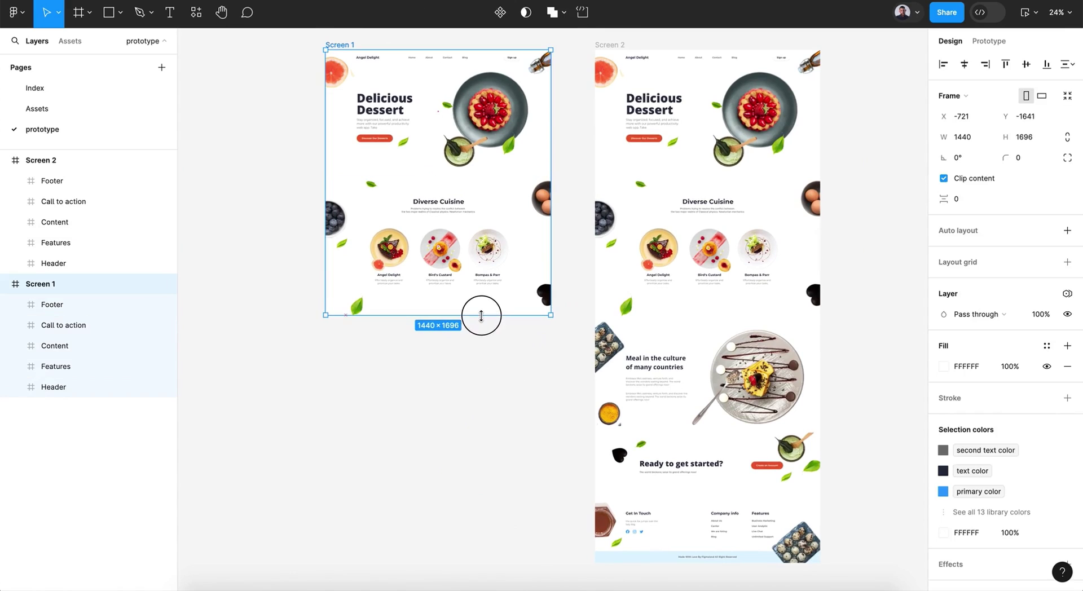
{"action": "left_click", "coordinate": [601, 47]}
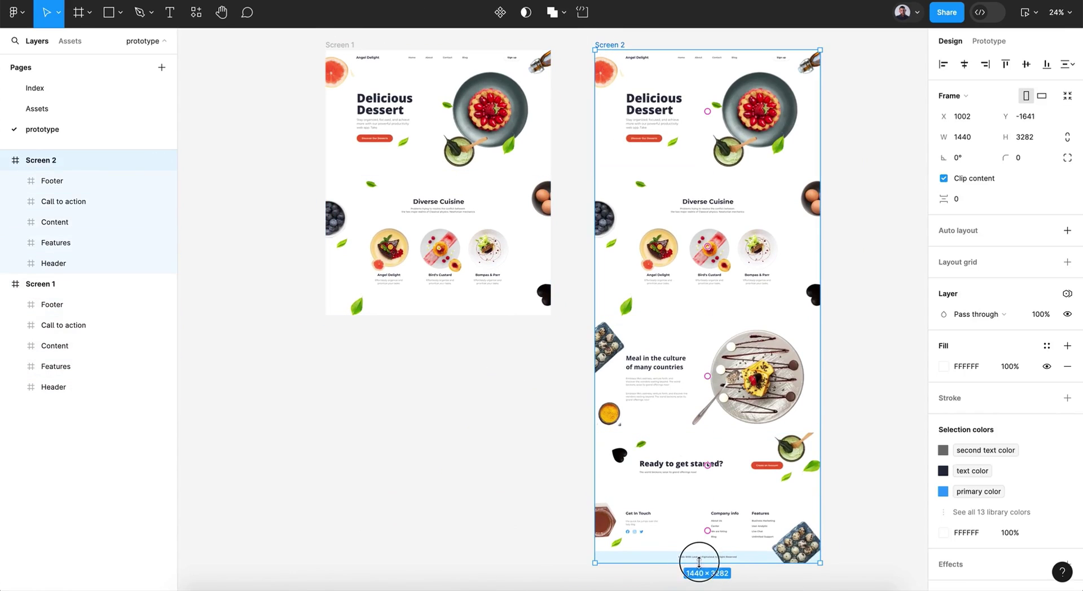
{"action": "left_click_drag", "start_coordinate": [697, 561], "coordinate": [697, 317]}
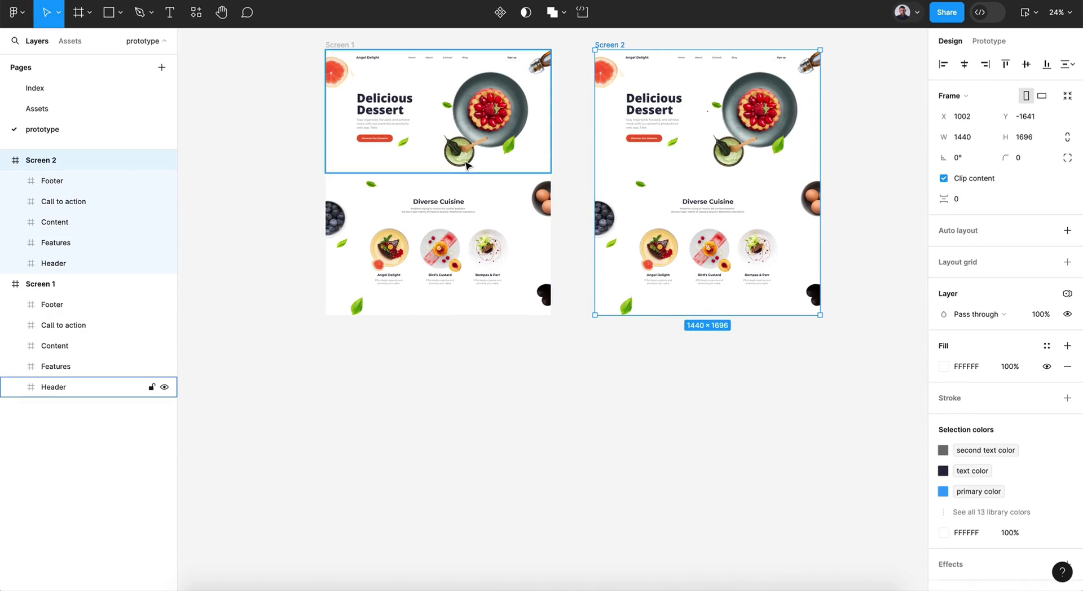
Step: Examine the Header and Features frames inside Screen 1 and Screen 2
{"action": "left_click", "coordinate": [79, 387]}
{"action": "left_click", "coordinate": [120, 366]}
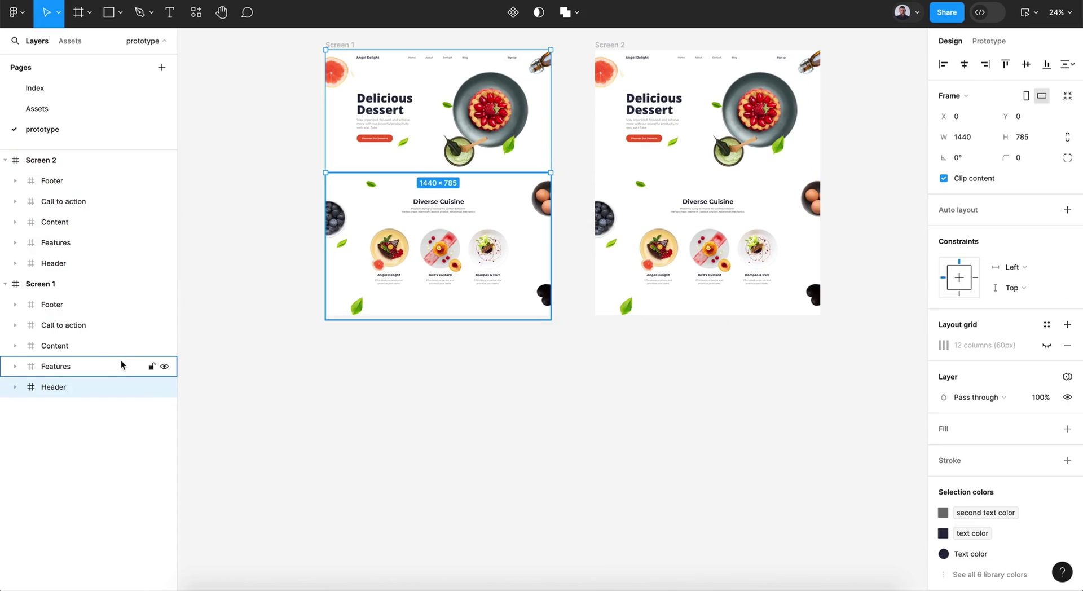
{"action": "left_click", "coordinate": [97, 386]}
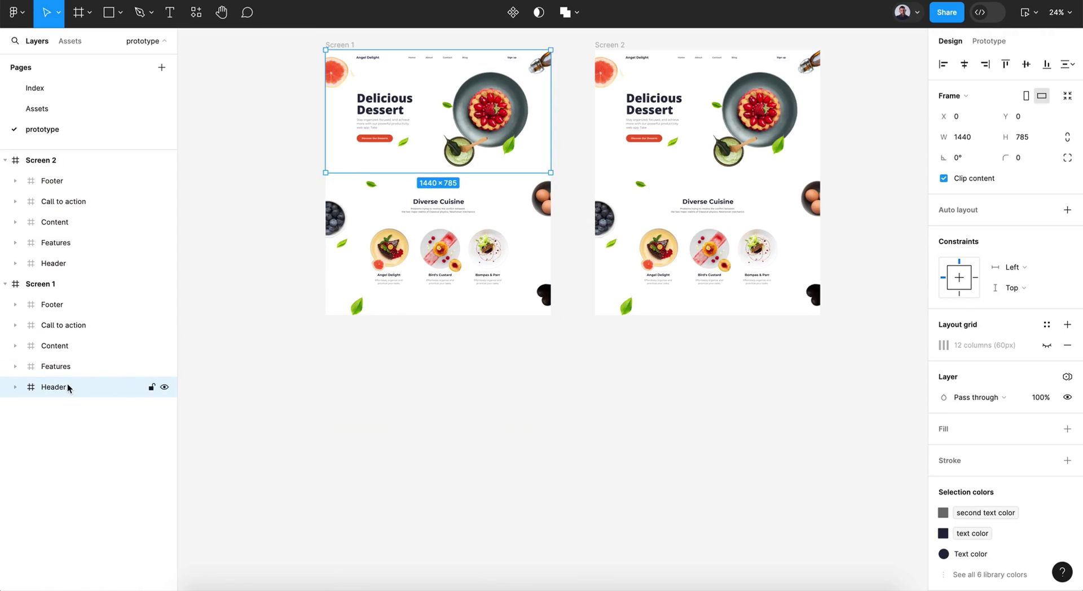
{"action": "left_click", "coordinate": [76, 368]}
{"action": "left_click", "coordinate": [691, 169]}
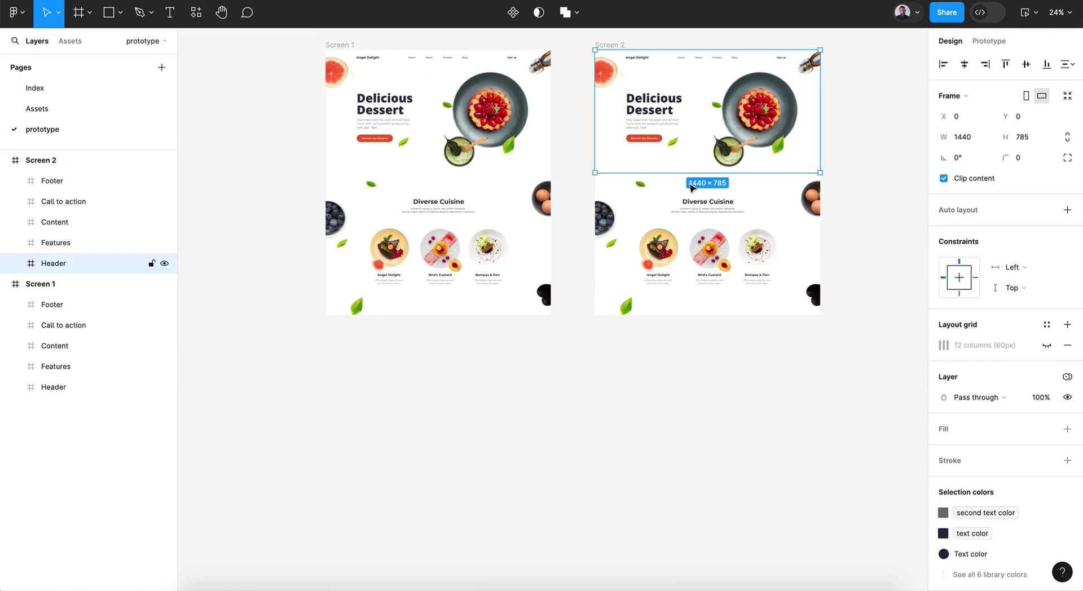
{"action": "left_click", "coordinate": [690, 186]}
Step: Rotate the three dish images in Screen 1's Diverse Cuisine section together to 179°
{"action": "left_click", "coordinate": [574, 421]}
{"action": "scroll", "coordinate": [574, 422], "scroll_direction": "up", "scroll_amount": 2}
{"action": "scroll", "coordinate": [574, 422], "scroll_direction": "left", "scroll_amount": 2}
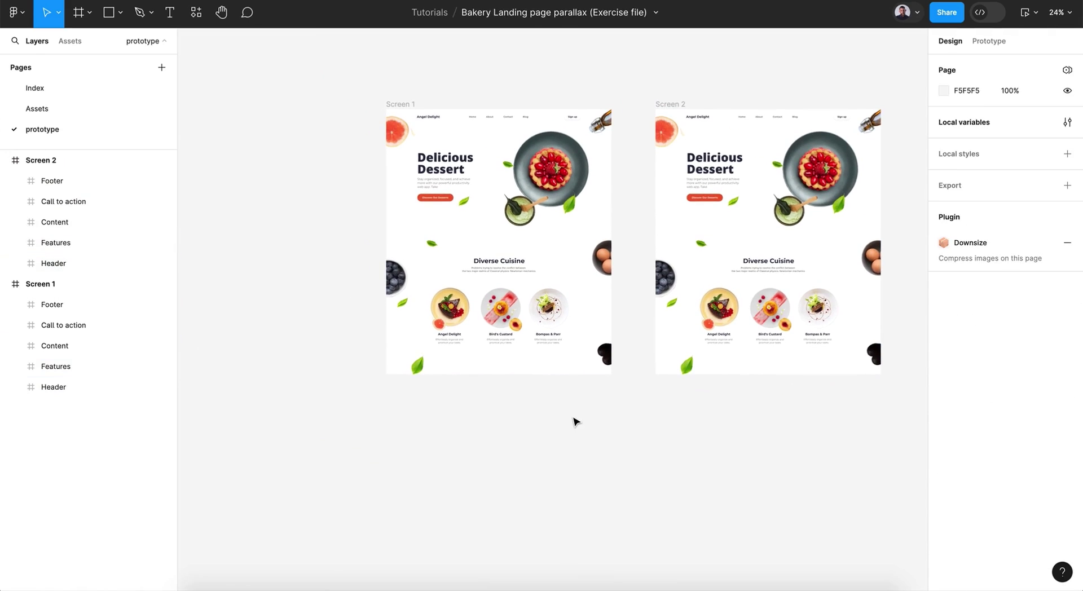
{"action": "scroll", "coordinate": [575, 422], "scroll_direction": "up", "scroll_amount": 5}
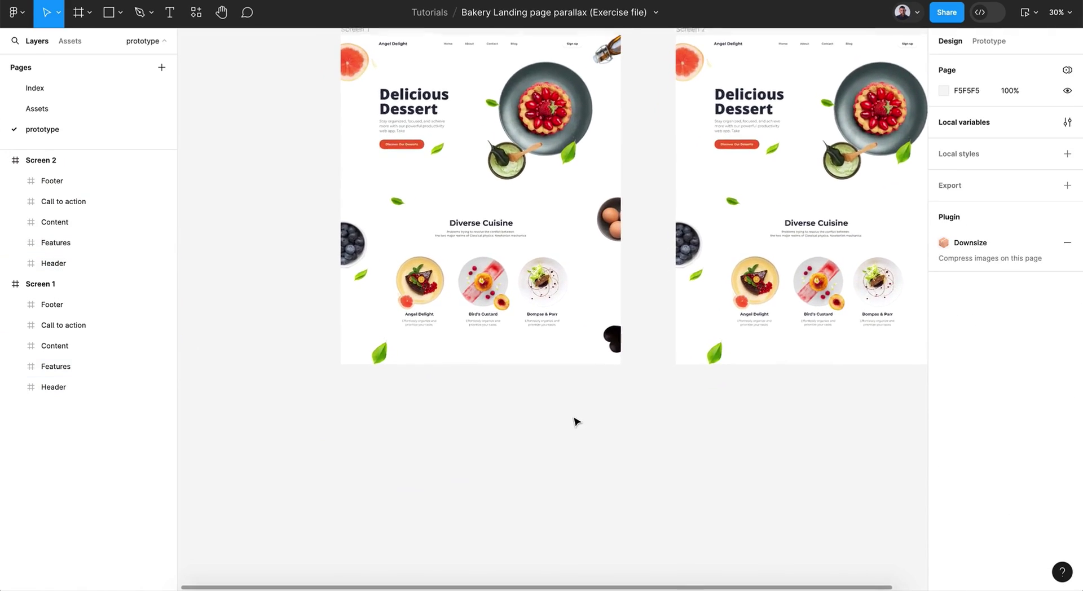
{"action": "scroll", "coordinate": [511, 290], "scroll_direction": "up", "scroll_amount": 1}
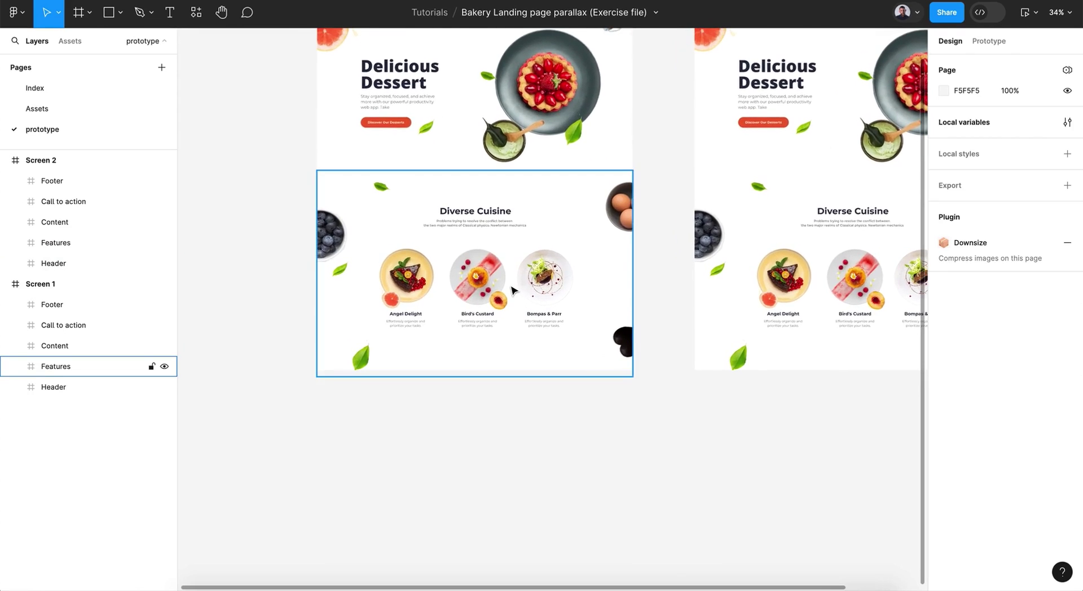
{"action": "double_click", "coordinate": [484, 284]}
{"action": "left_click", "coordinate": [417, 279], "text": "shift"}
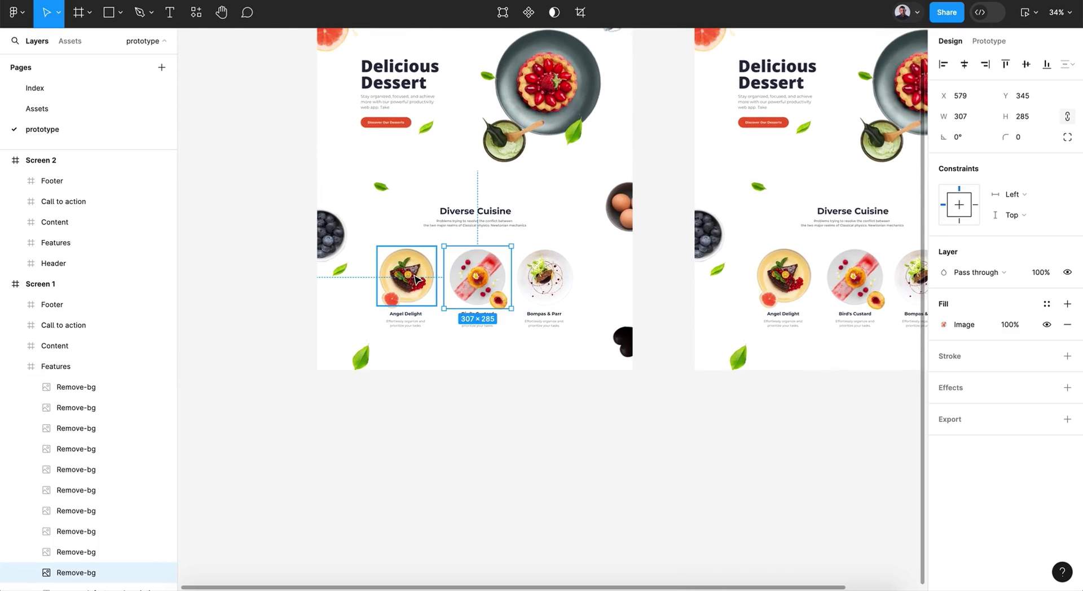
{"action": "left_click", "coordinate": [529, 283], "text": "shift"}
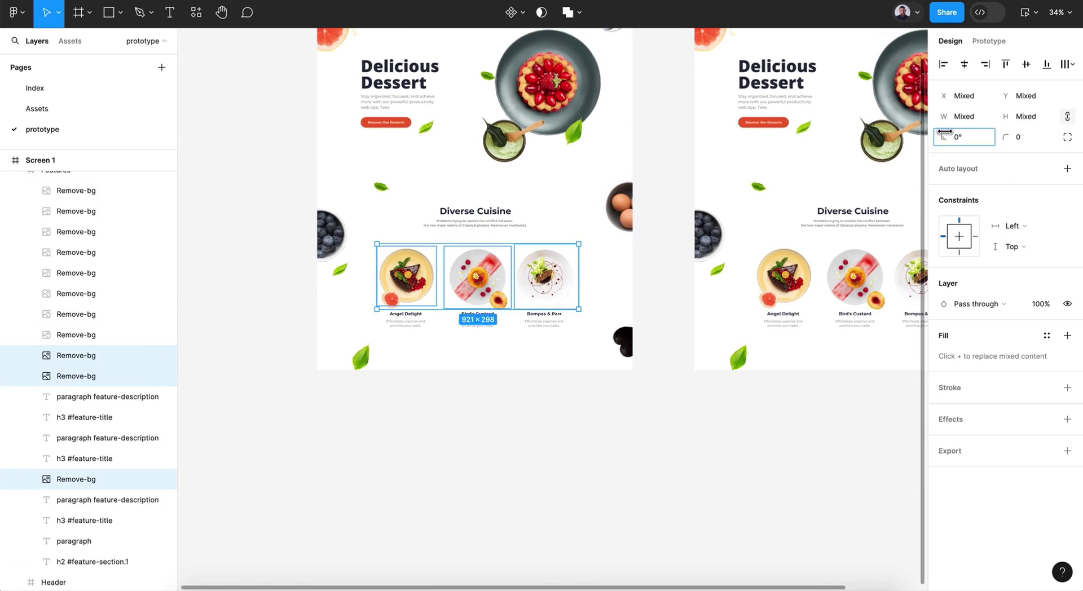
{"action": "left_click_drag", "start_coordinate": [945, 131], "coordinate": [843, 131]}
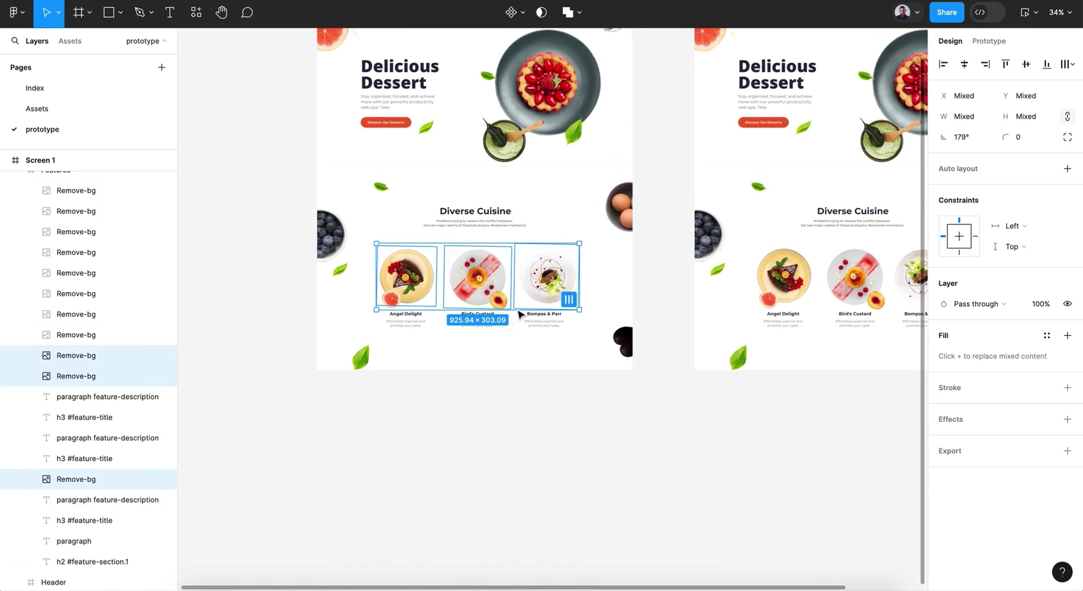
{"action": "left_click", "coordinate": [473, 353]}
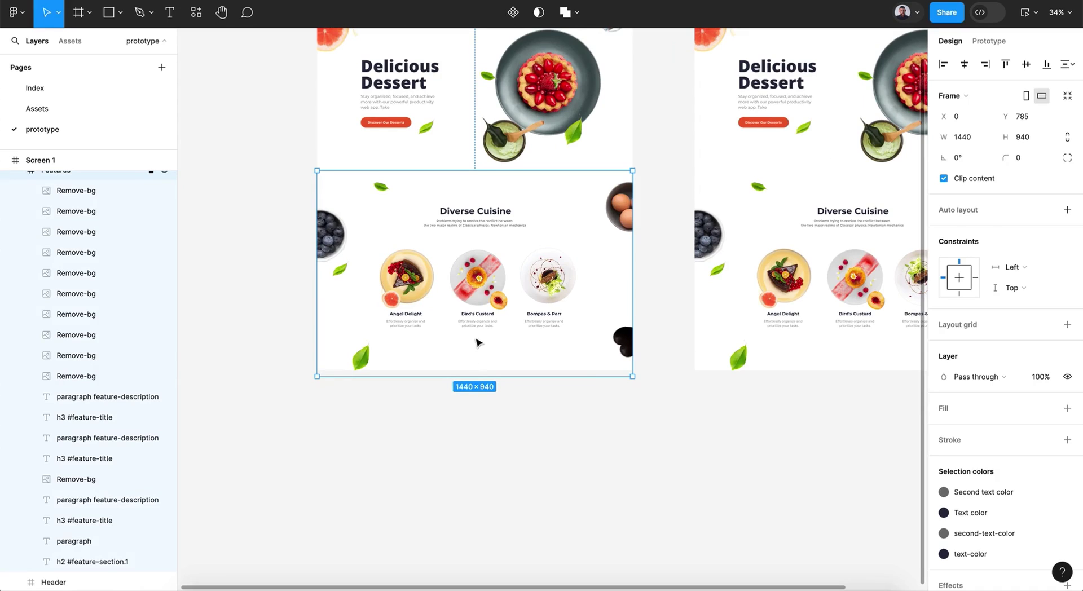
Step: Lower the Bird's Custard dish in Screen 1's Diverse Cuisine section together with its title and description
{"action": "left_click", "coordinate": [481, 330]}
{"action": "left_click", "coordinate": [477, 314], "text": "shift"}
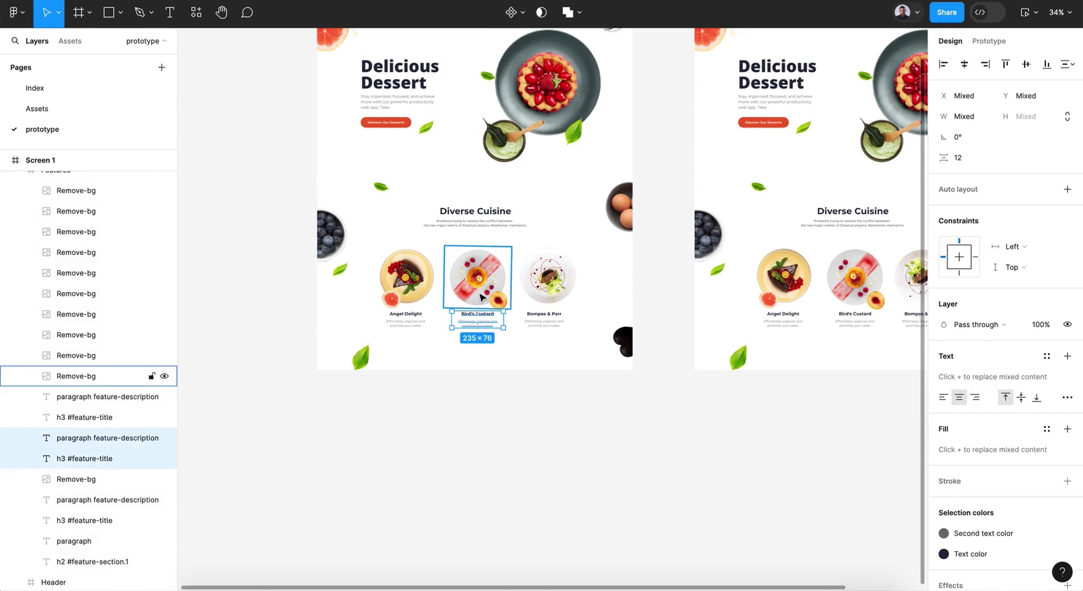
{"action": "left_click", "coordinate": [485, 282], "text": "shift"}
{"action": "left_click_drag", "start_coordinate": [499, 299], "coordinate": [508, 328]}
Step: Lower the Bompas & Parr dish with its title and description in Screen 1 until it sits beneath the Bird's Custard level
{"action": "left_click", "coordinate": [563, 325]}
{"action": "left_click", "coordinate": [556, 314], "text": "shift"}
{"action": "left_click", "coordinate": [557, 308], "text": "shift"}
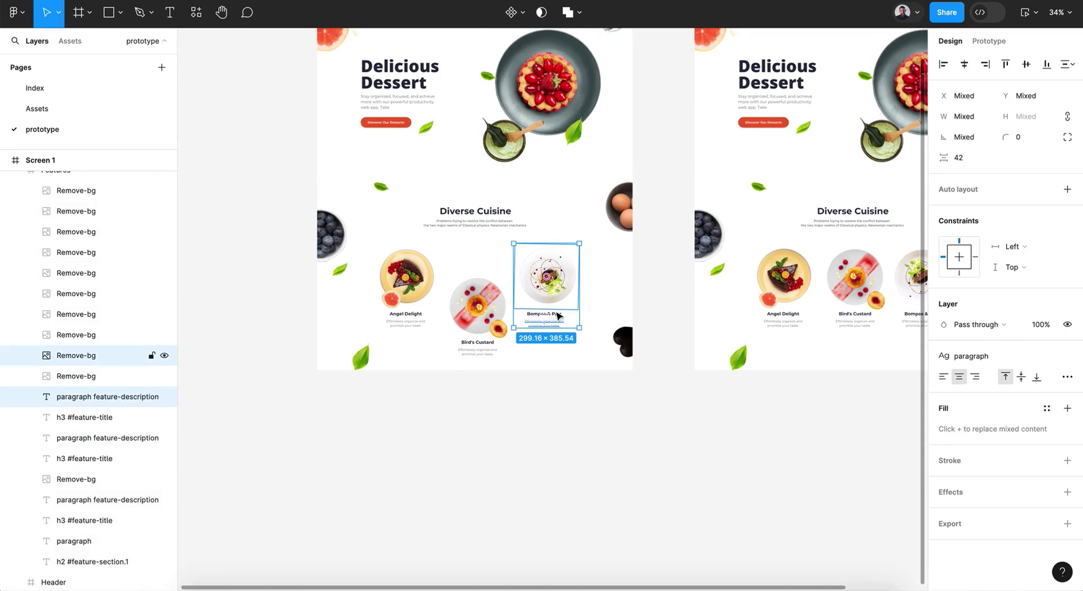
{"action": "left_click", "coordinate": [557, 289], "text": "shift"}
{"action": "left_click", "coordinate": [561, 289], "text": "shift"}
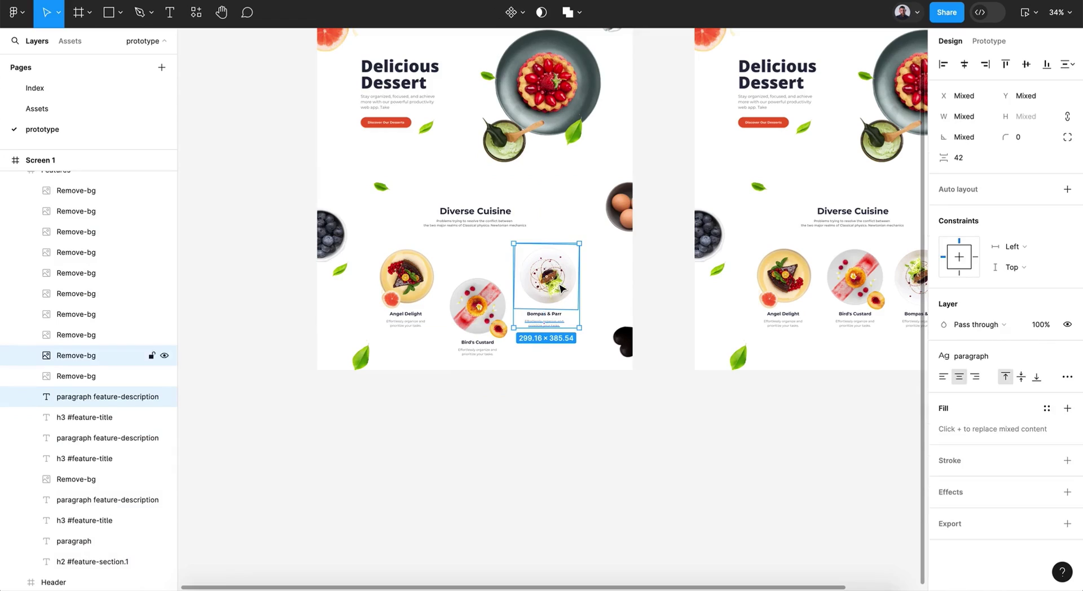
{"action": "left_click", "coordinate": [560, 316], "text": "shift"}
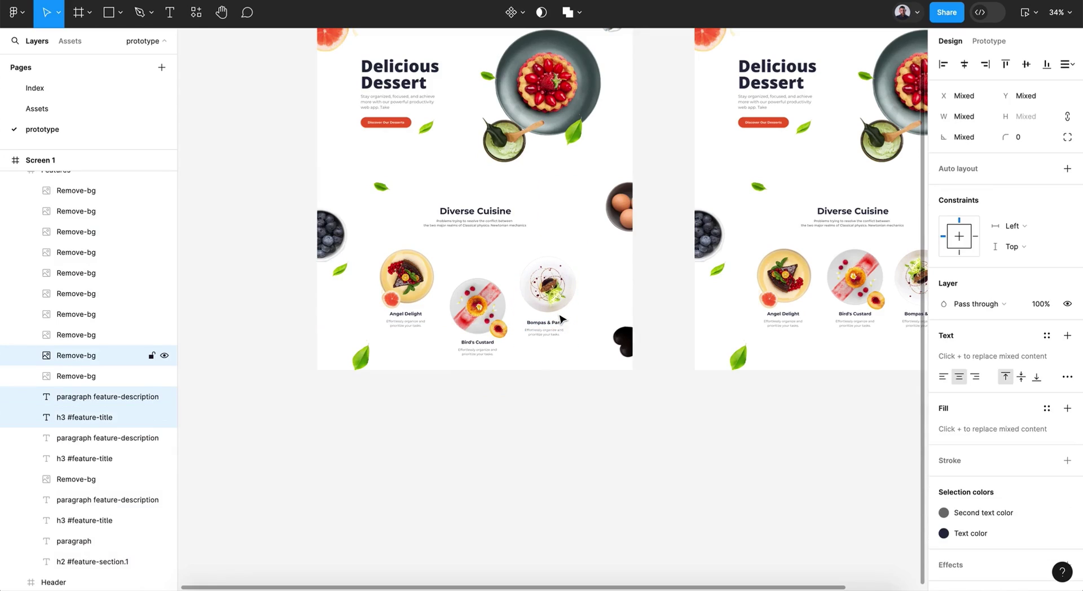
{"action": "key", "text": "shift+Down"}
{"action": "key", "text": "shift+Down"}
{"action": "key", "text": "shift+Down"}
{"action": "key", "text": "shift+Down"}
{"action": "key", "text": "shift+Down"}
{"action": "key", "text": "shift+Down"}
{"action": "key", "text": "shift+Down"}
{"action": "key", "text": "shift+Down"}
{"action": "key", "text": "shift+Down"}
{"action": "key", "text": "shift+Down"}
{"action": "key", "text": "shift+Down"}
{"action": "key", "text": "shift+Down"}
{"action": "key", "text": "shift+Down"}
{"action": "key", "text": "shift+Down"}
{"action": "key", "text": "shift+Down"}
{"action": "key", "text": "shift+Down"}
{"action": "key", "text": "shift+Down"}
{"action": "key", "text": "shift+Down"}
{"action": "key", "text": "shift+Down"}
{"action": "key", "text": "shift+Down"}
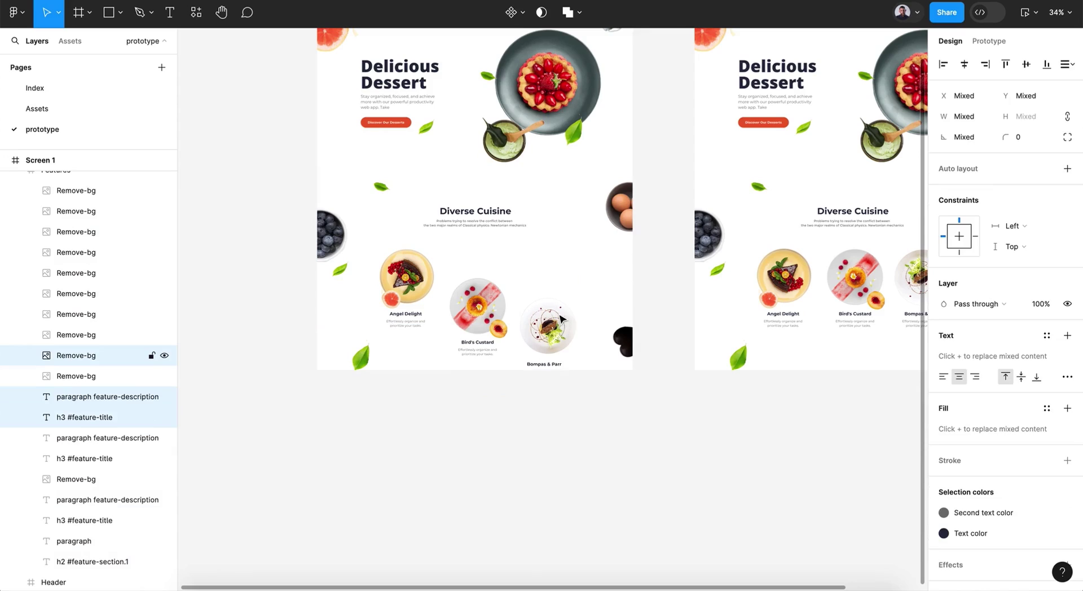
{"action": "key", "text": "shift+Down"}
{"action": "key", "text": "shift+Down"}
{"action": "key", "text": "shift+Down"}
{"action": "key", "text": "shift+Down"}
{"action": "key", "text": "shift+Down"}
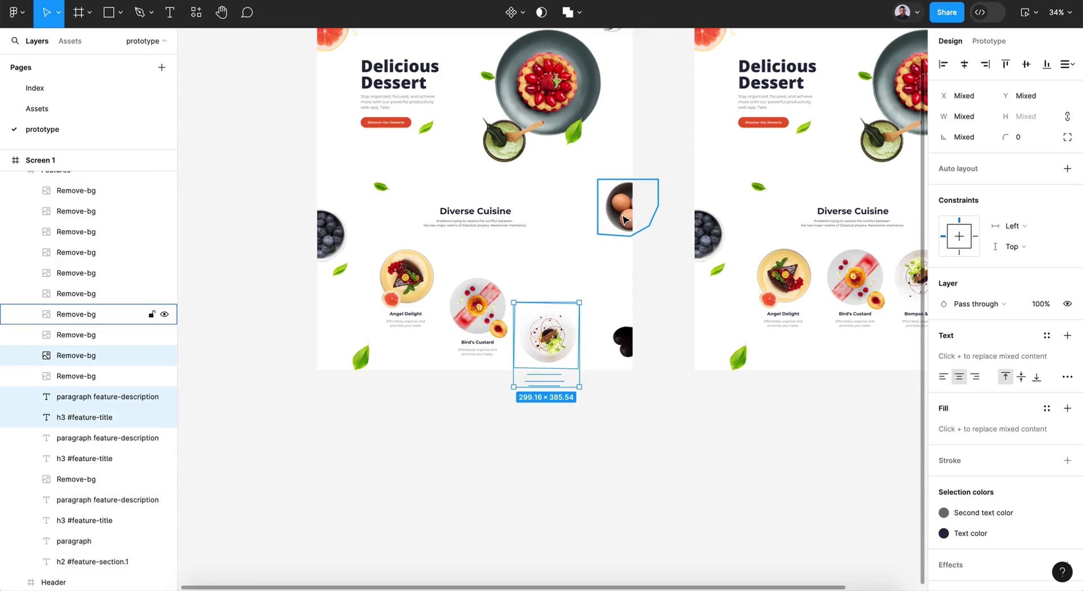
Step: Rotate the eggs, dark fruit, blueberries and three leaf images in Screen 1's Diverse Cuisine section together
{"action": "left_click", "coordinate": [625, 219]}
{"action": "left_click", "coordinate": [624, 342], "text": "shift"}
{"action": "left_click", "coordinate": [334, 242], "text": "shift"}
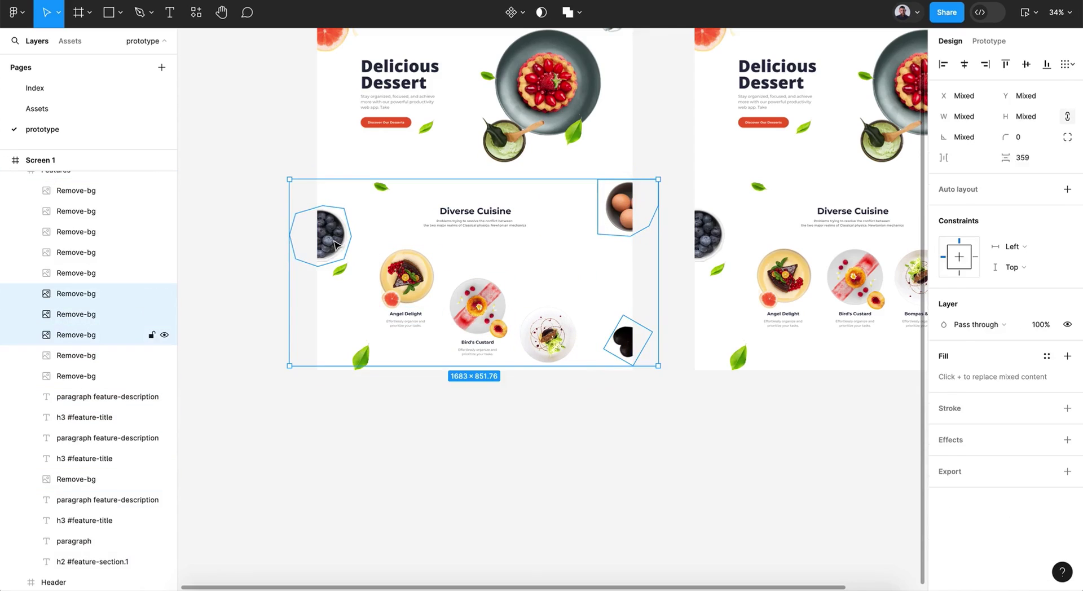
{"action": "left_click", "coordinate": [360, 355], "text": "shift"}
{"action": "left_click", "coordinate": [342, 272], "text": "shift"}
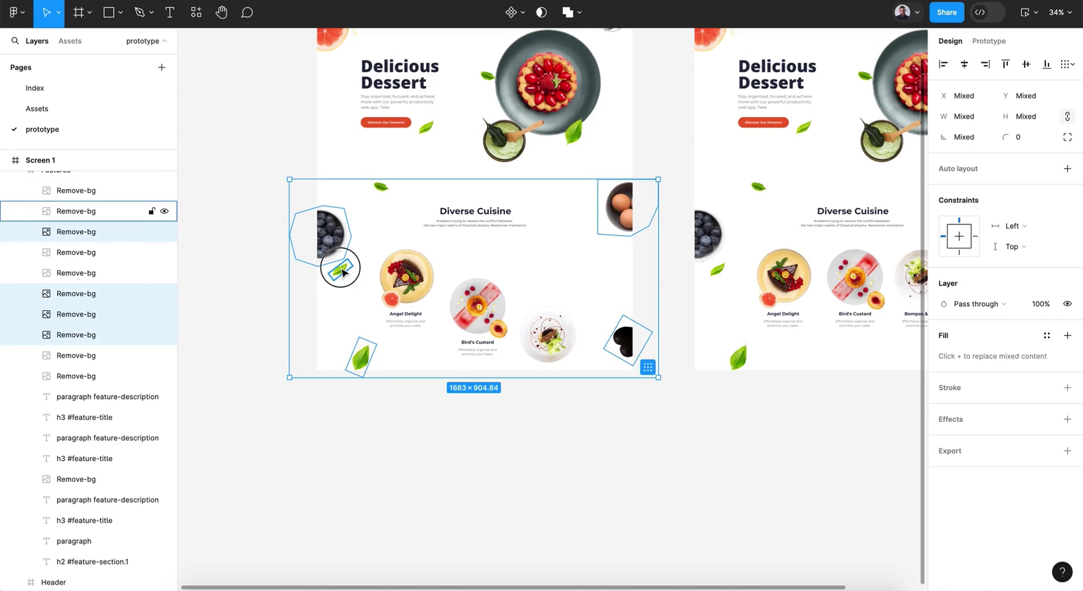
{"action": "left_click", "coordinate": [381, 187], "text": "shift"}
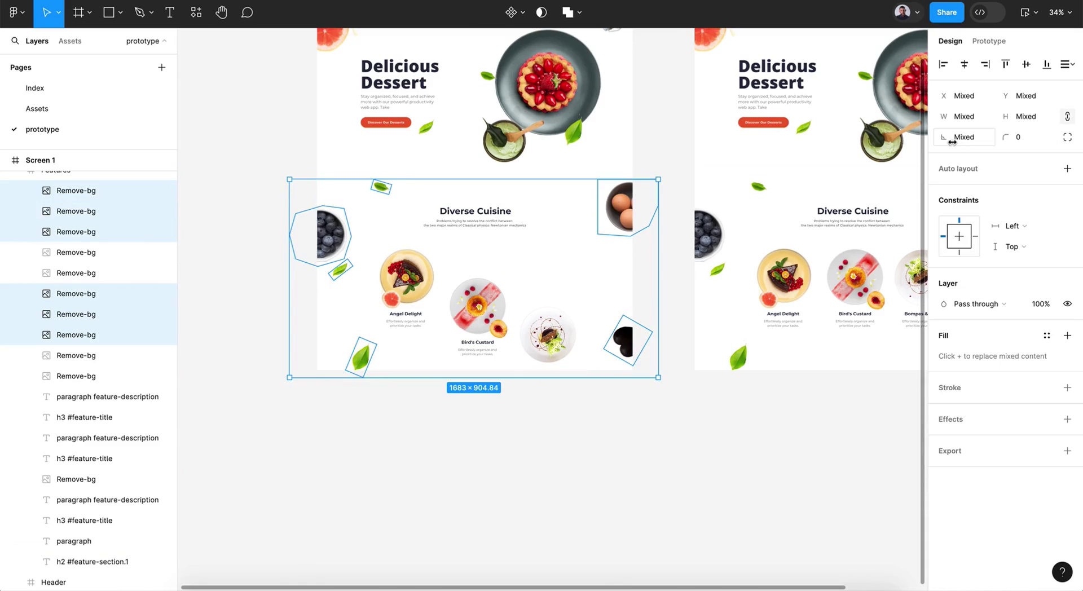
{"action": "left_click_drag", "start_coordinate": [952, 142], "coordinate": [1016, 147]}
Step: Shift the egg bowl and the dark fruit in Screen 1 rightward until they are mostly outside the frame
{"action": "left_click", "coordinate": [624, 219]}
{"action": "key", "text": "shift+Right"}
{"action": "key", "text": "shift+Right"}
{"action": "key", "text": "shift+Right"}
{"action": "key", "text": "shift+Right"}
{"action": "key", "text": "shift+Right"}
{"action": "key", "text": "shift+Right"}
{"action": "key", "text": "shift+Right"}
{"action": "key", "text": "shift+Right"}
{"action": "key", "text": "shift+Right"}
{"action": "key", "text": "shift+Right"}
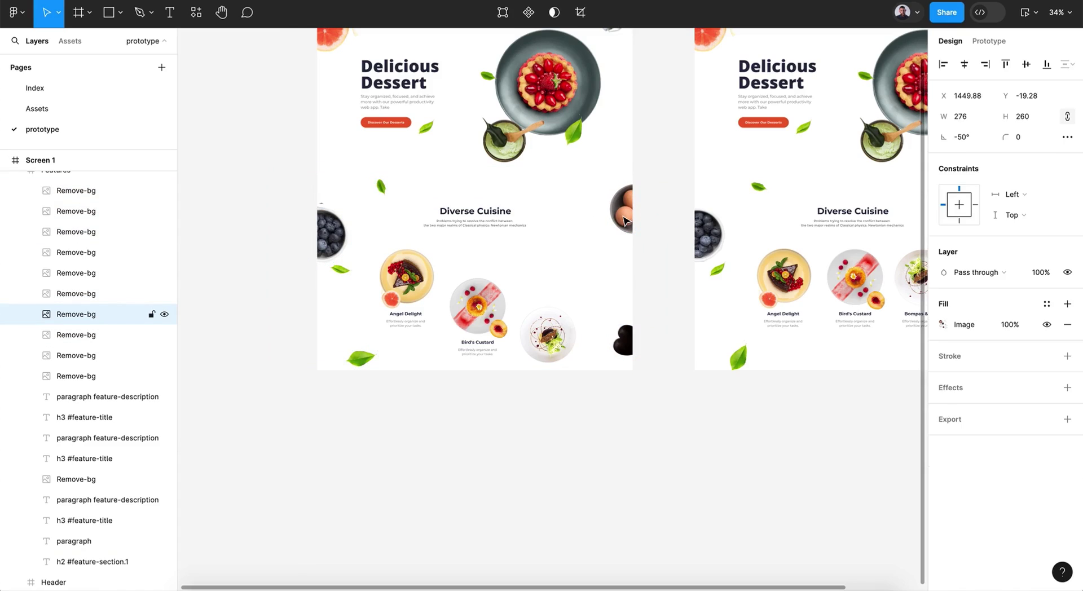
{"action": "left_click", "coordinate": [624, 341]}
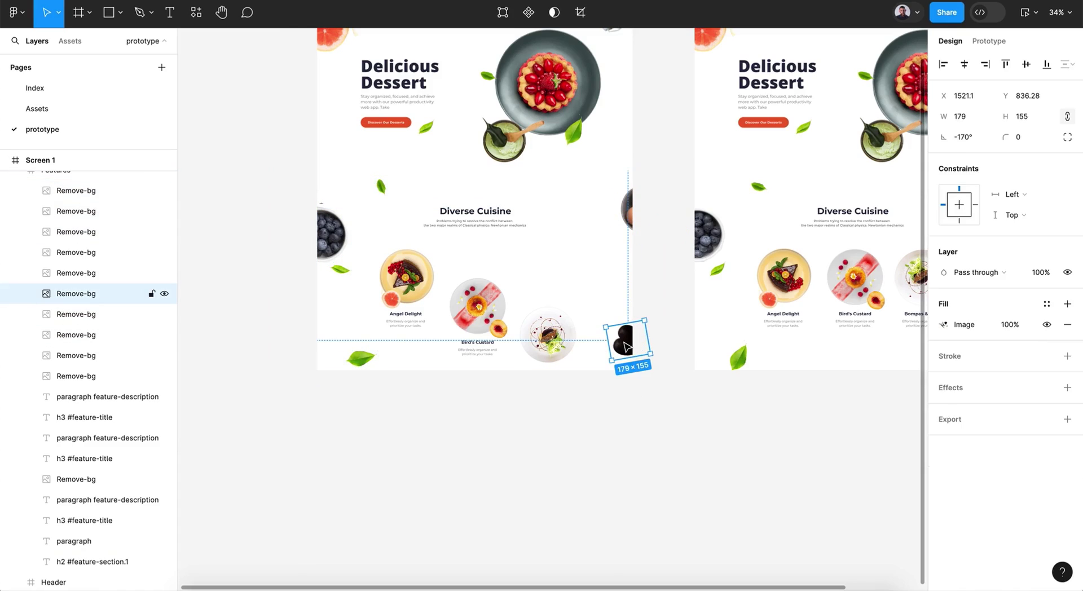
Step: Rotate Screen 1's blueberry bowl to 78° and shift it left so only a sliver stays inside the frame
{"action": "left_click", "coordinate": [330, 236]}
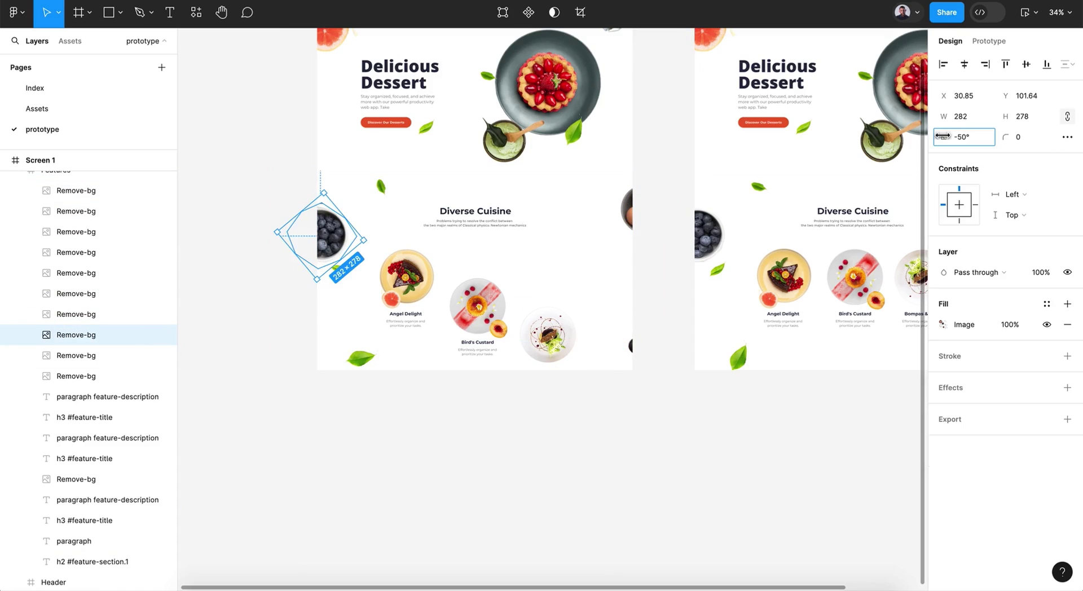
{"action": "left_click_drag", "start_coordinate": [942, 136], "coordinate": [660, 252]}
{"action": "key", "text": "shift+Left"}
{"action": "key", "text": "shift+Left"}
{"action": "key", "text": "shift+Left"}
{"action": "key", "text": "shift+Left"}
{"action": "key", "text": "shift+Left"}
{"action": "key", "text": "shift+Left"}
{"action": "key", "text": "shift+Left"}
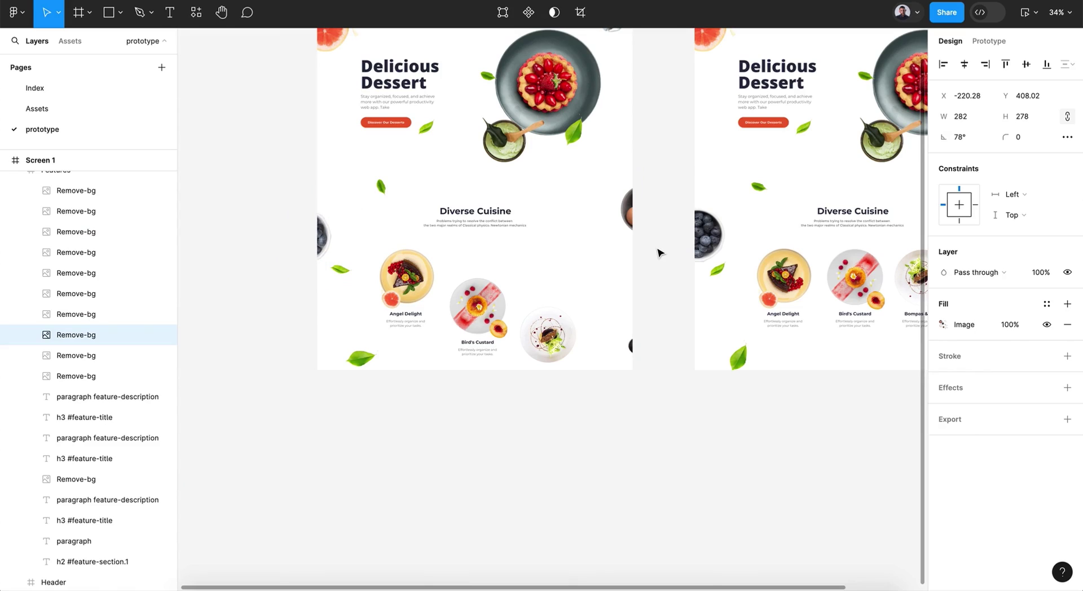
Step: Rotate the large leaf at the bottom of Screen 1 to 46° and shift it left towards the frame's edge
{"action": "left_click", "coordinate": [366, 367]}
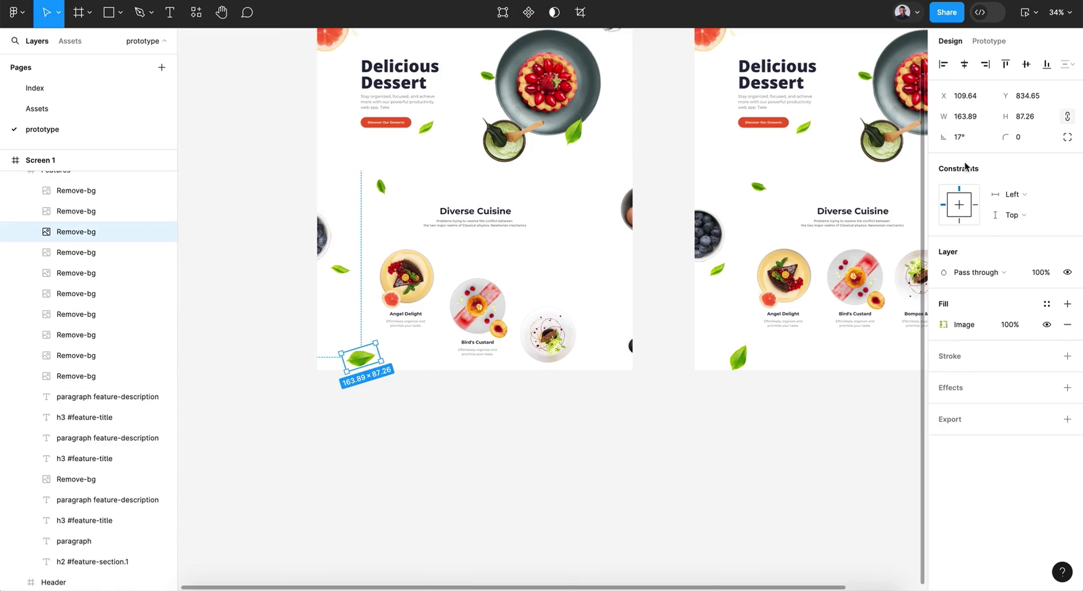
{"action": "left_click_drag", "start_coordinate": [943, 137], "coordinate": [908, 136]}
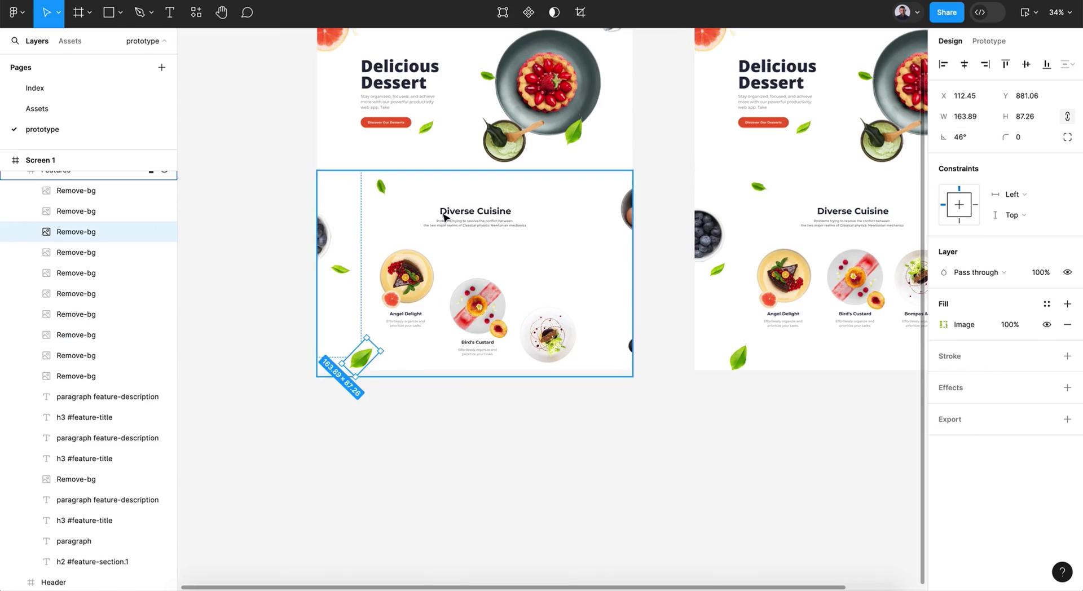
{"action": "key", "text": "shift+Left"}
{"action": "key", "text": "shift+Left"}
{"action": "key", "text": "shift+Left"}
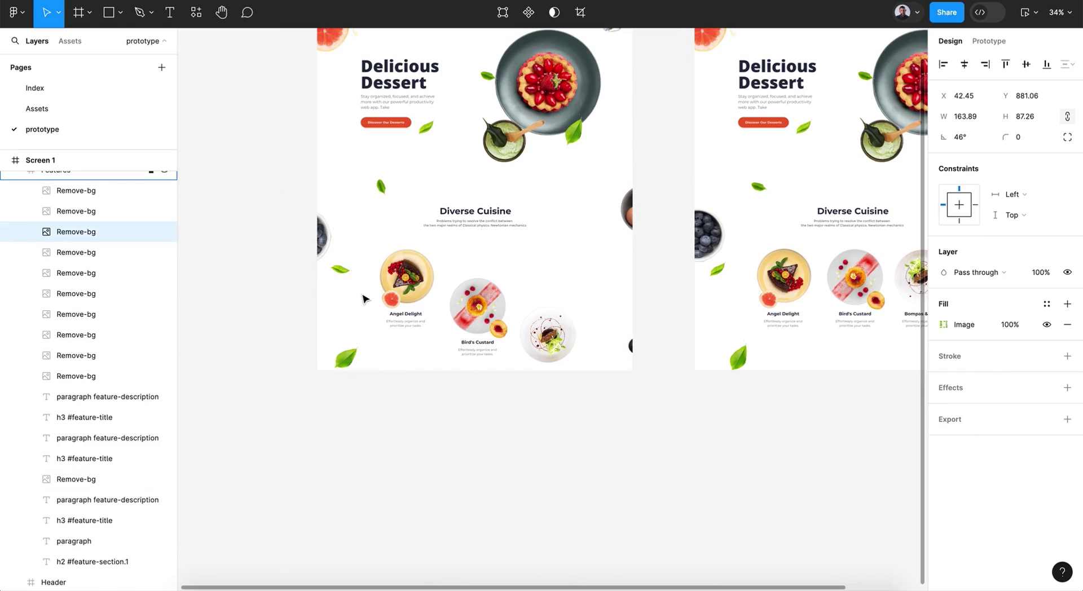
Step: Shift the small leaf below Screen 1's blueberry bowl left to the frame's edge
{"action": "left_click", "coordinate": [350, 273]}
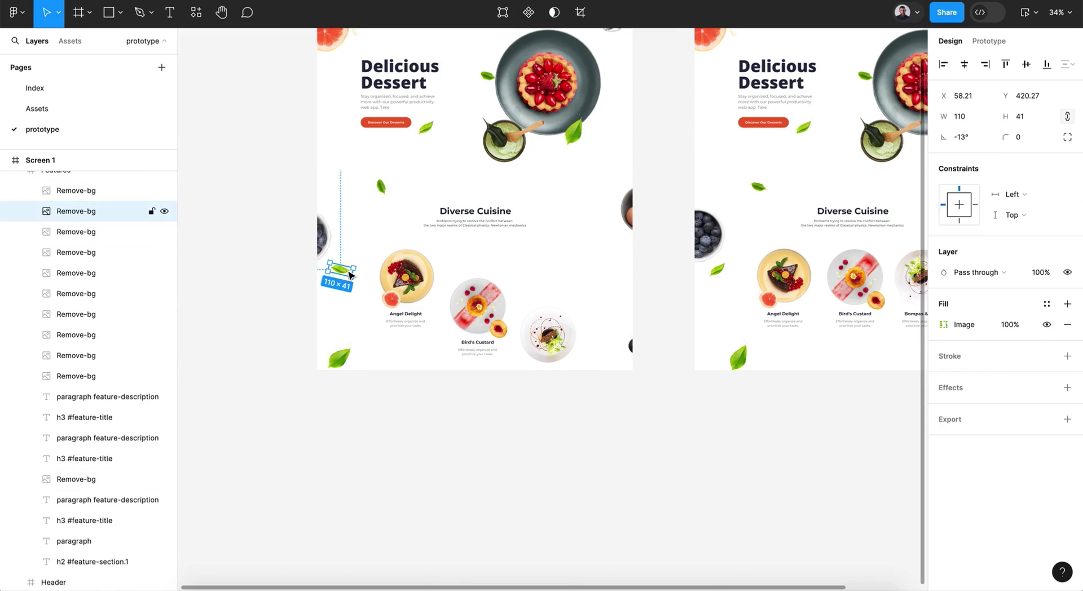
{"action": "key", "text": "shift+Left"}
{"action": "key", "text": "shift+Left"}
{"action": "key", "text": "shift+Left"}
{"action": "key", "text": "shift+Left"}
{"action": "left_click", "coordinate": [545, 509]}
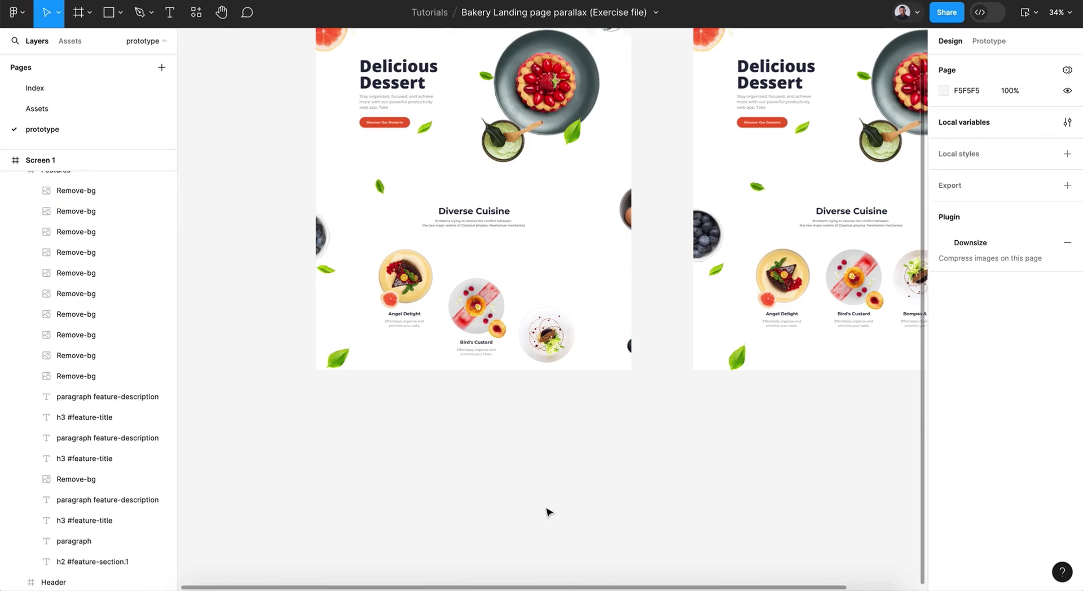
Step: Compare the header and Diverse Cuisine sections of Screen 1 and Screen 2
{"action": "scroll", "coordinate": [546, 509], "scroll_direction": "up", "scroll_amount": 3}
{"action": "scroll", "coordinate": [546, 509], "scroll_direction": "right", "scroll_amount": 2}
{"action": "scroll", "coordinate": [546, 512], "scroll_direction": "right", "scroll_amount": 1}
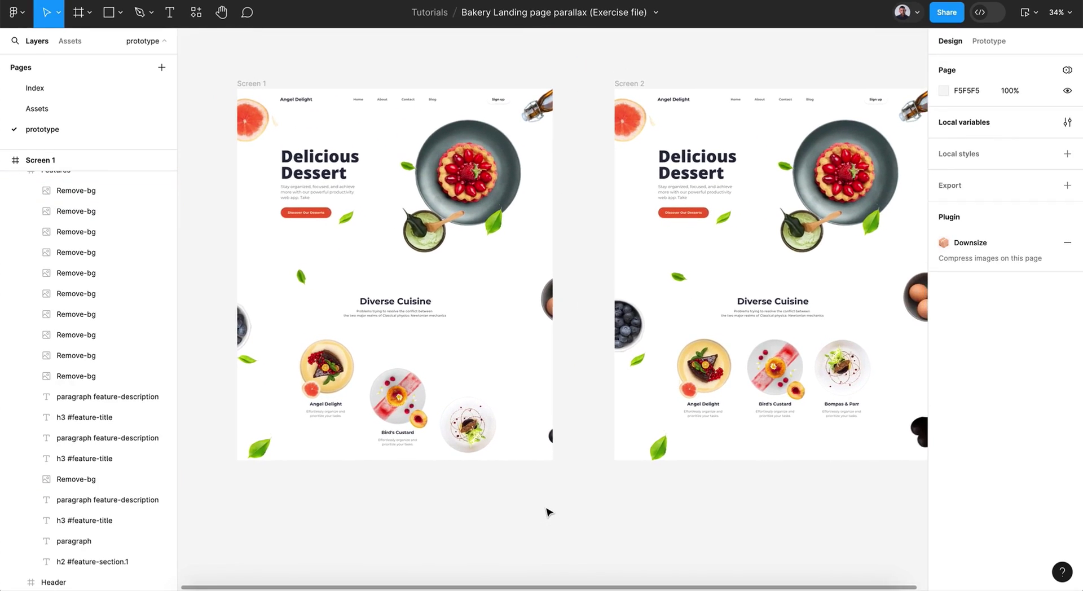
{"action": "left_click", "coordinate": [452, 401]}
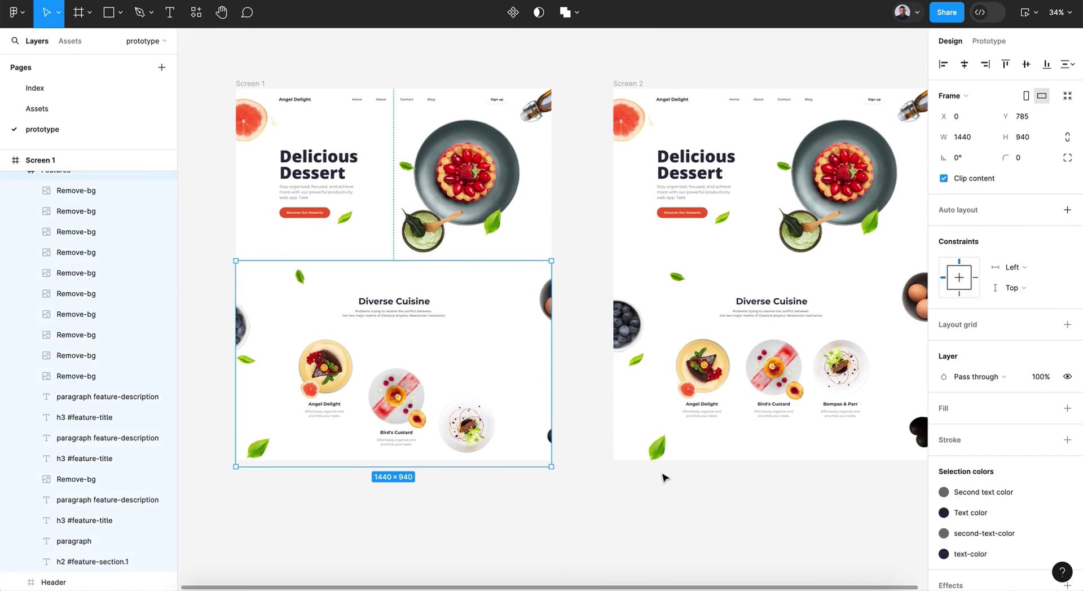
{"action": "scroll", "coordinate": [662, 476], "scroll_direction": "right", "scroll_amount": 4}
{"action": "scroll", "coordinate": [662, 476], "scroll_direction": "down", "scroll_amount": 1}
{"action": "left_click", "coordinate": [815, 172]}
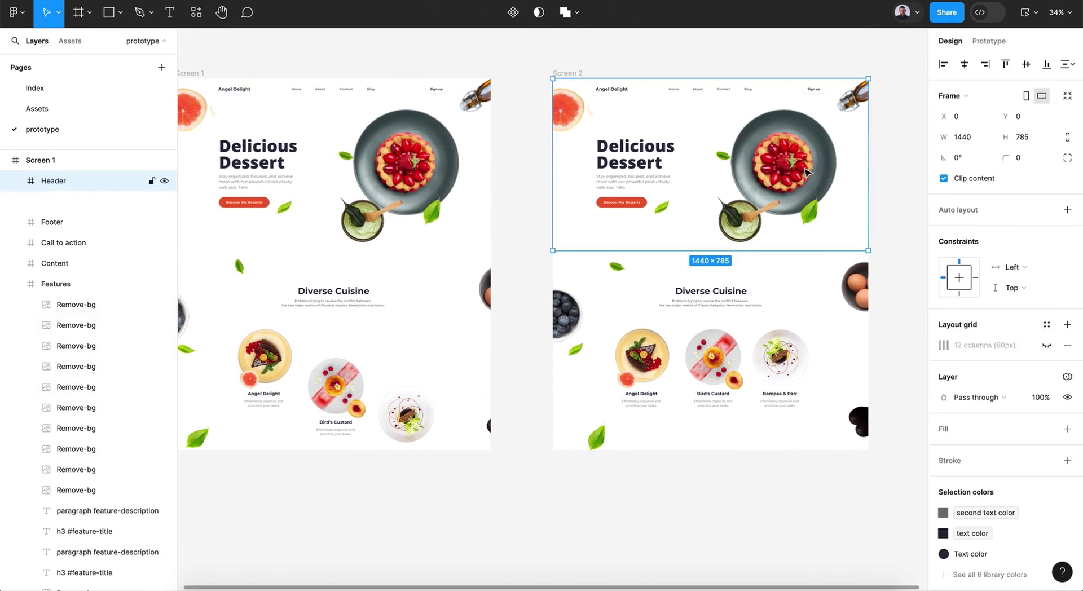
{"action": "left_click", "coordinate": [808, 173]}
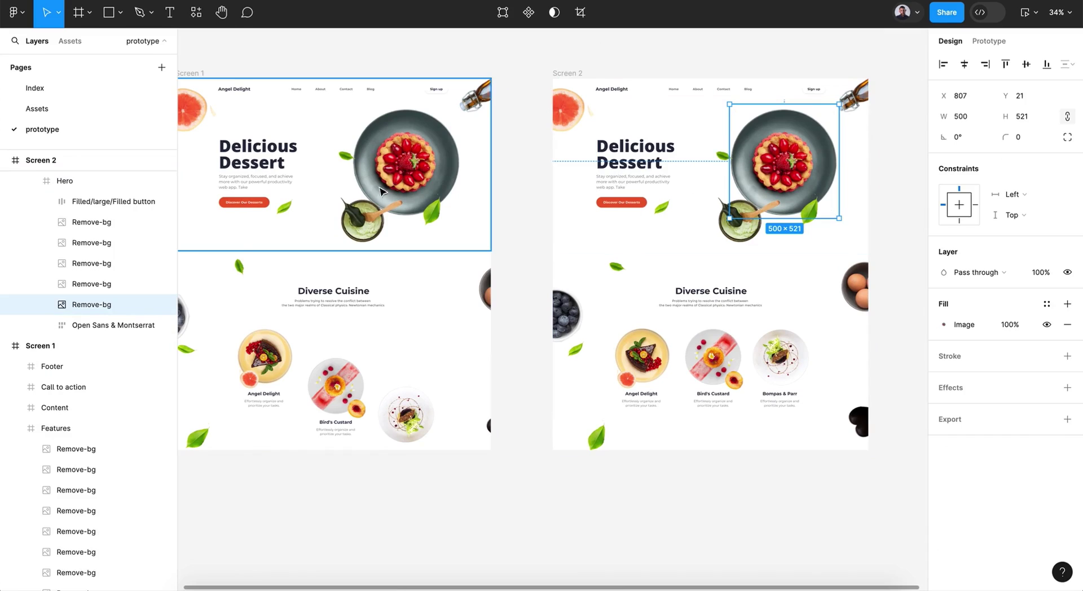
{"action": "left_click", "coordinate": [320, 163]}
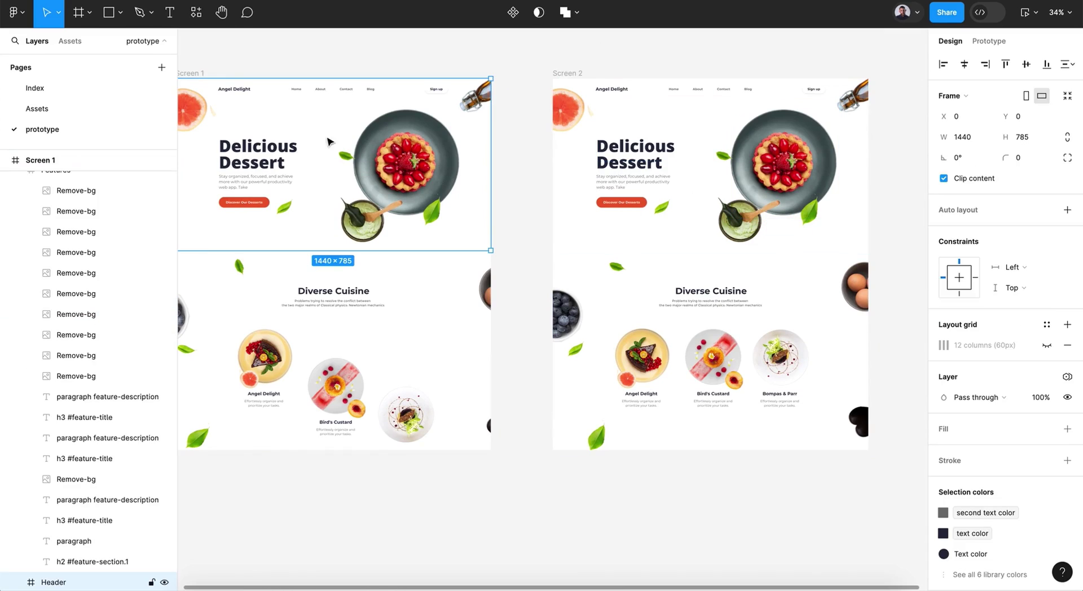
Step: Rotate the tart plate in Screen 2's hero to -101° and move it right, partly beyond the frame's edge
{"action": "left_click", "coordinate": [802, 164]}
{"action": "double_click", "coordinate": [801, 162]}
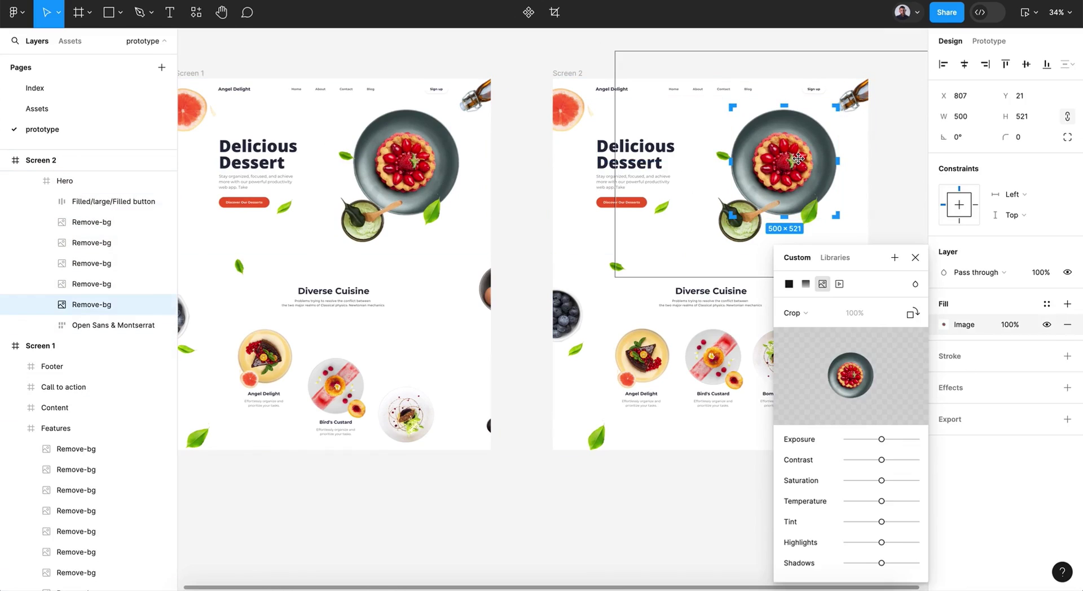
{"action": "key", "text": "Escape"}
{"action": "scroll", "coordinate": [886, 226], "scroll_direction": "right", "scroll_amount": 5}
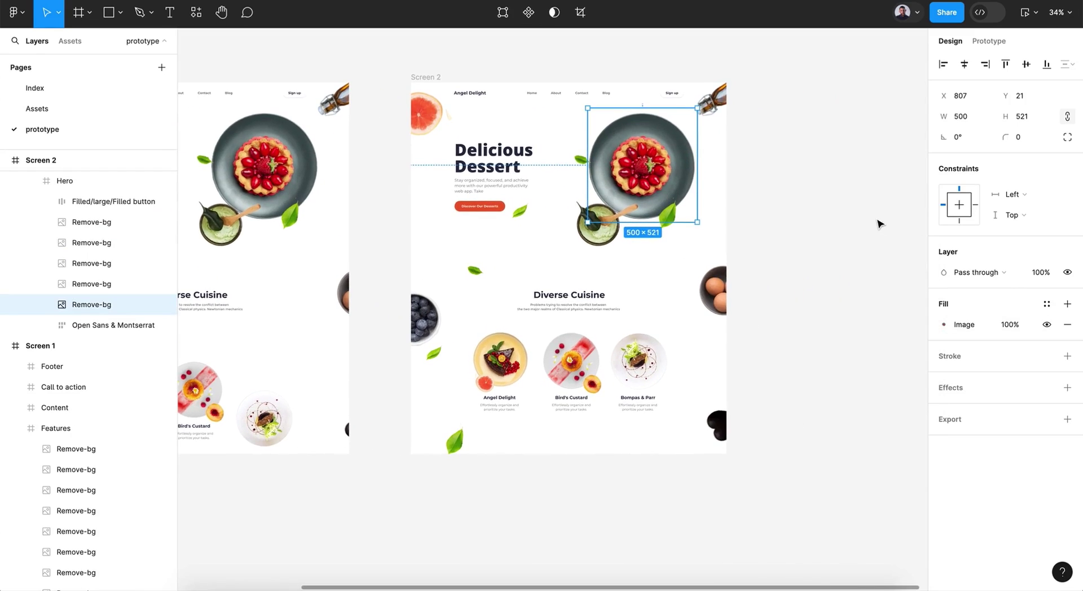
{"action": "left_click_drag", "start_coordinate": [946, 142], "coordinate": [706, 146]}
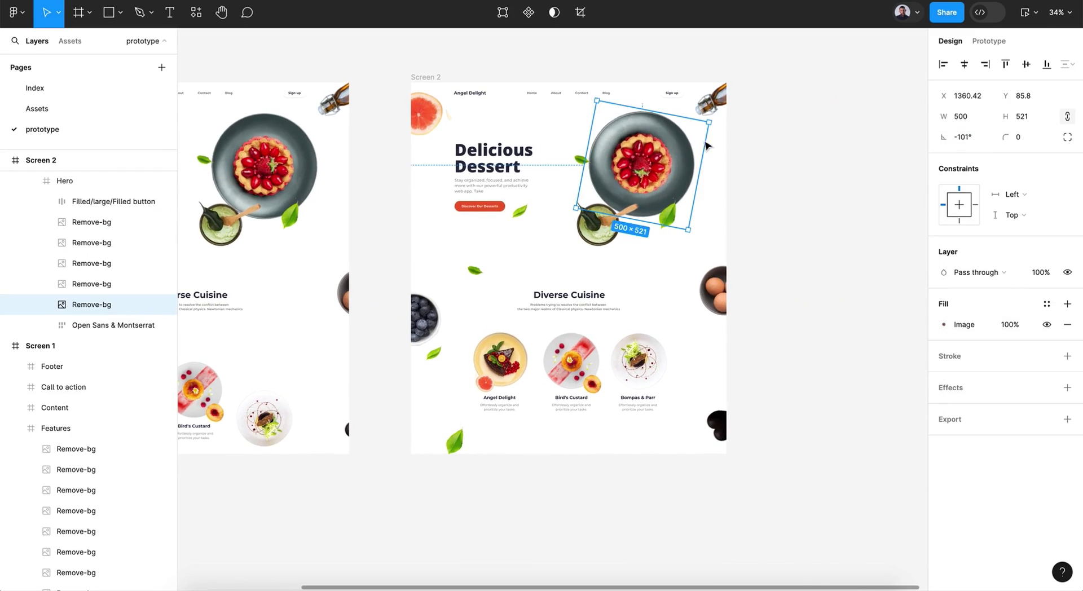
{"action": "key", "text": "ctrl+z"}
Step: Rotate Screen 2's green dip bowl to 53° and move it right to X 852, beside the tart plate
{"action": "left_click", "coordinate": [615, 223]}
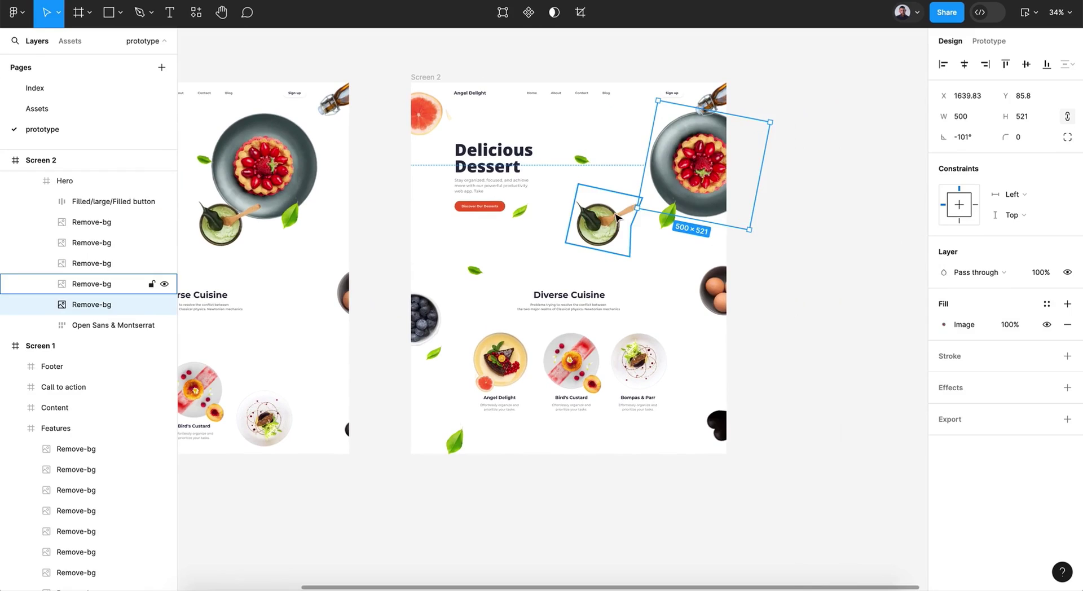
{"action": "left_click_drag", "start_coordinate": [944, 138], "coordinate": [848, 142]}
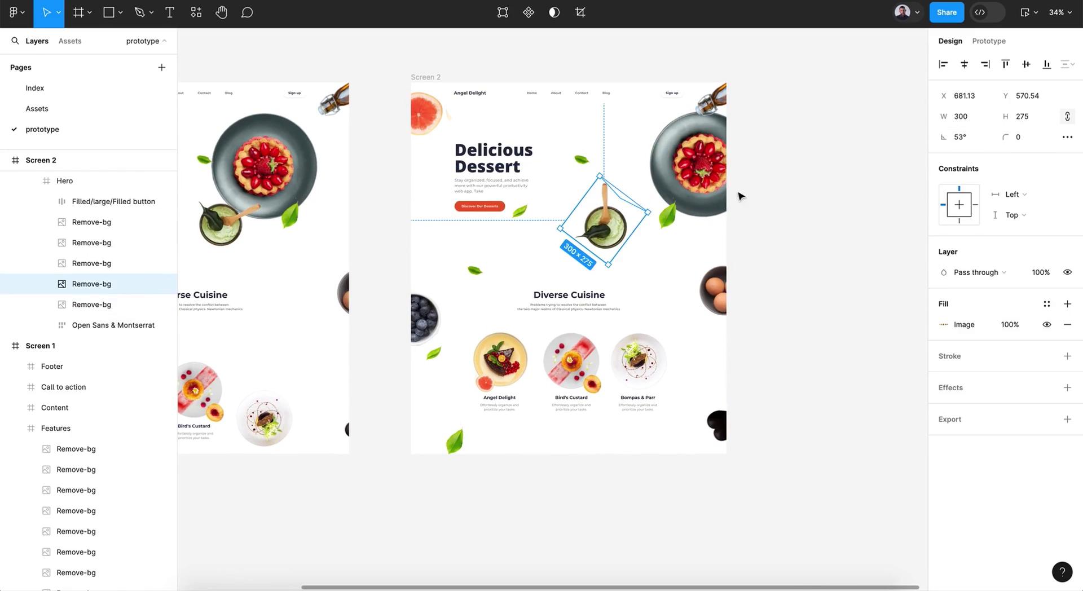
{"action": "left_click_drag", "start_coordinate": [618, 239], "coordinate": [652, 241]}
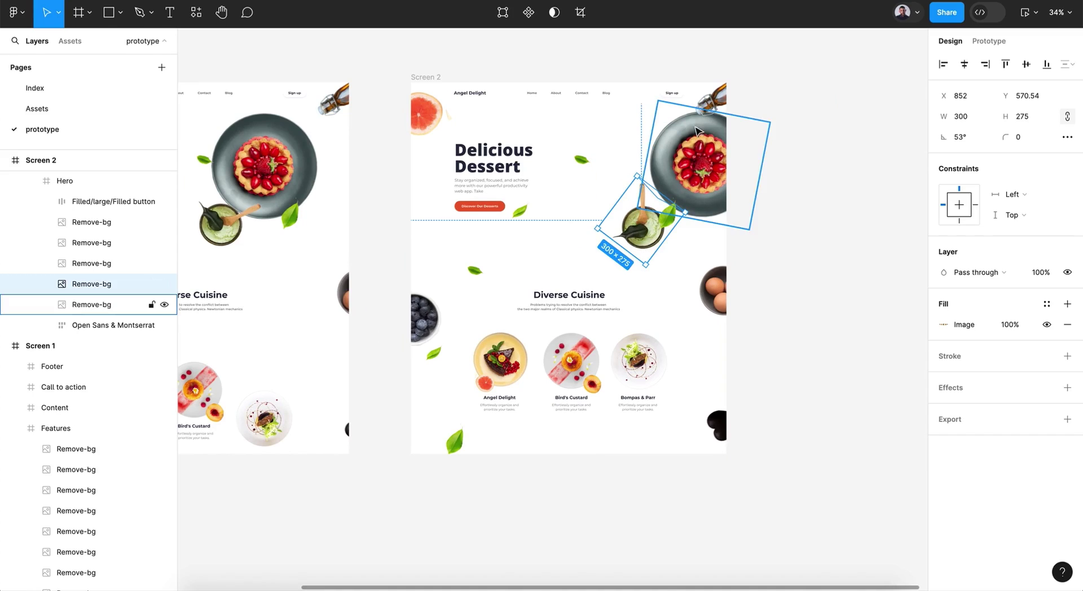
Step: Position Screen 2's bottle image at X 1374, Y 91.92 with a 91.12° rotation, mostly outside the frame's upper right corner
{"action": "left_click", "coordinate": [706, 110]}
{"action": "key", "text": "shift+Right"}
{"action": "key", "text": "shift+Right"}
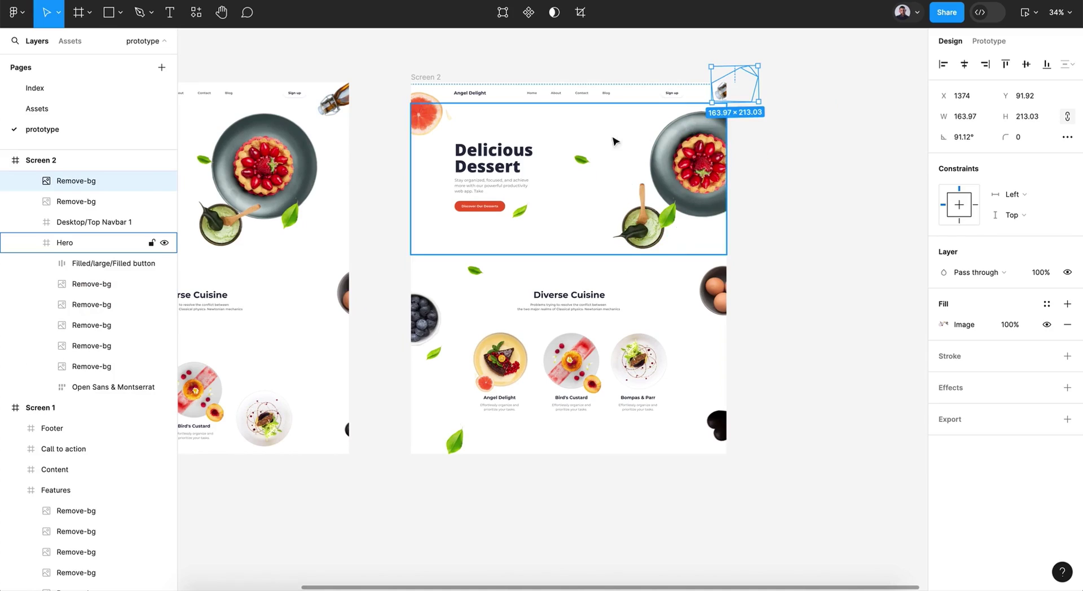
Step: Rotate Screen 2's grapefruit image to -100.47° and shift it left until it is mostly outside the frame
{"action": "left_click", "coordinate": [430, 125]}
{"action": "left_click_drag", "start_coordinate": [456, 126], "coordinate": [454, 95]}
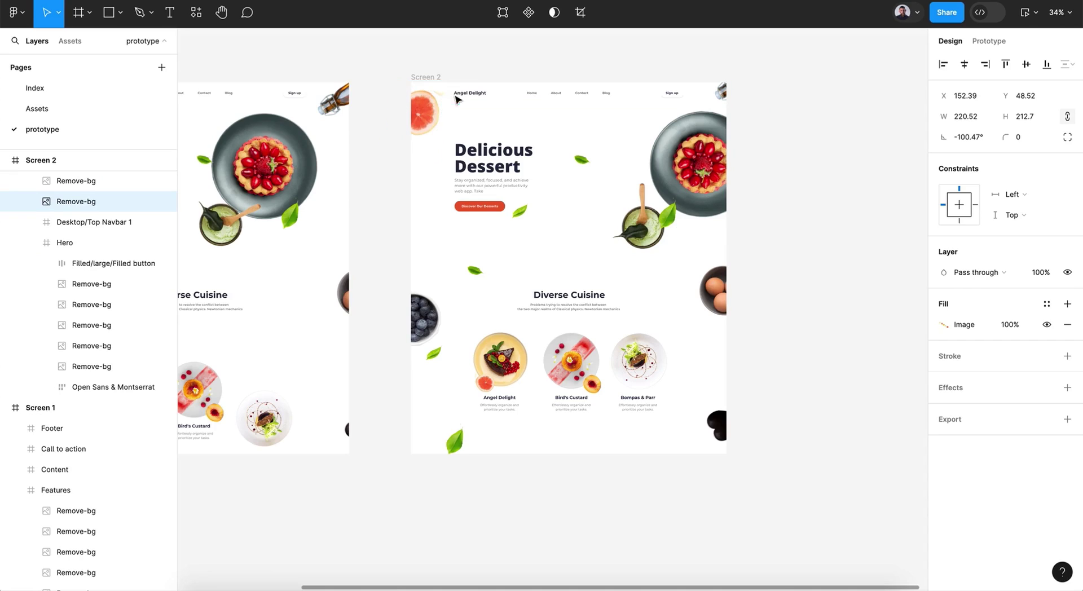
{"action": "key", "text": "shift+Left"}
{"action": "key", "text": "shift+Left"}
{"action": "key", "text": "shift+Left"}
{"action": "key", "text": "shift+Left"}
{"action": "key", "text": "shift+Left"}
{"action": "key", "text": "shift+Left"}
{"action": "key", "text": "shift+Left"}
Step: Move the leaf beside Screen 2's hero button left to X 32 and shift the leaf near the plate left towards the heading
{"action": "left_click", "coordinate": [518, 210]}
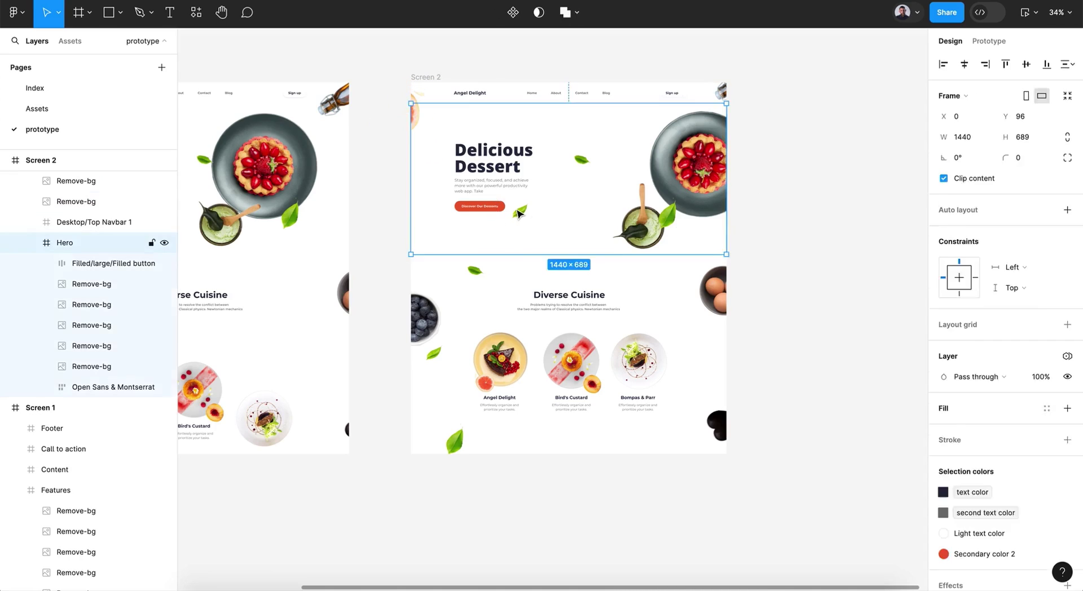
{"action": "left_click_drag", "start_coordinate": [517, 210], "coordinate": [516, 209]}
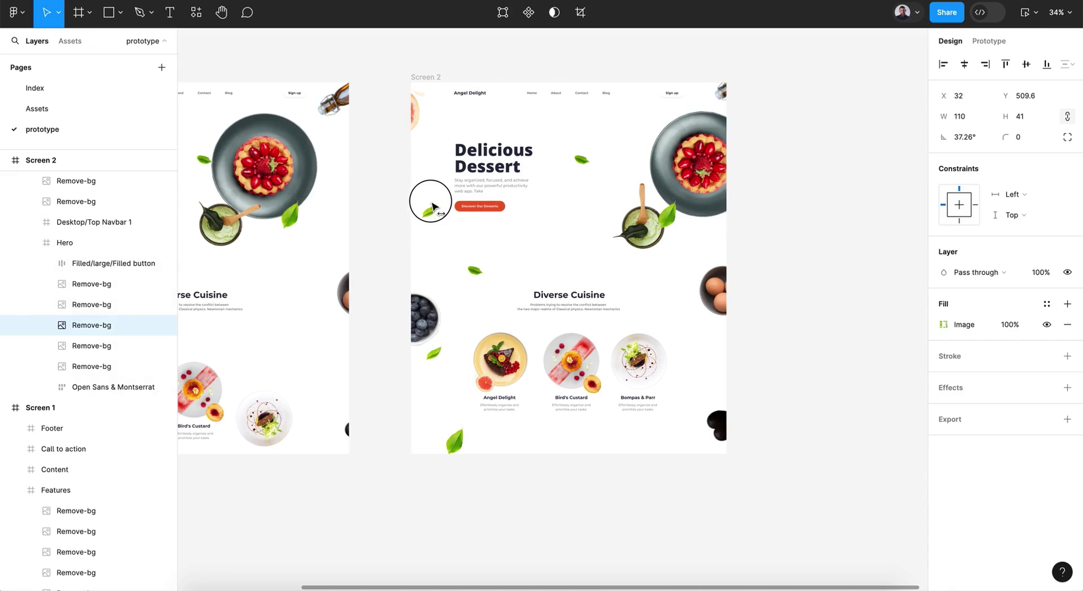
{"action": "left_click_drag", "start_coordinate": [575, 163], "coordinate": [559, 165]}
{"action": "left_click", "coordinate": [785, 381]}
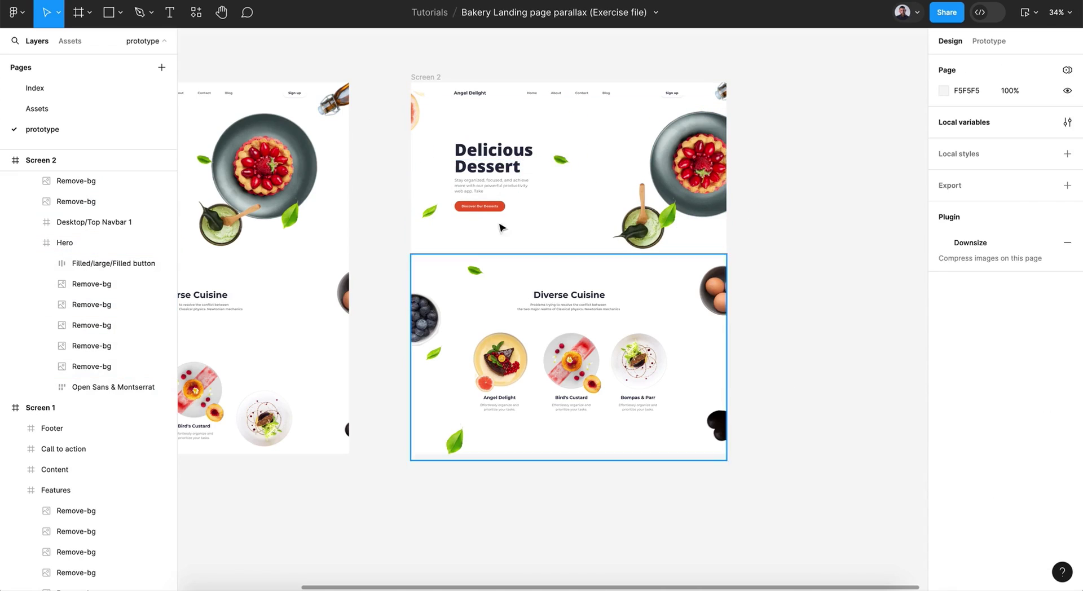
{"action": "left_click", "coordinate": [545, 360]}
{"action": "scroll", "coordinate": [545, 383], "scroll_direction": "left", "scroll_amount": 5}
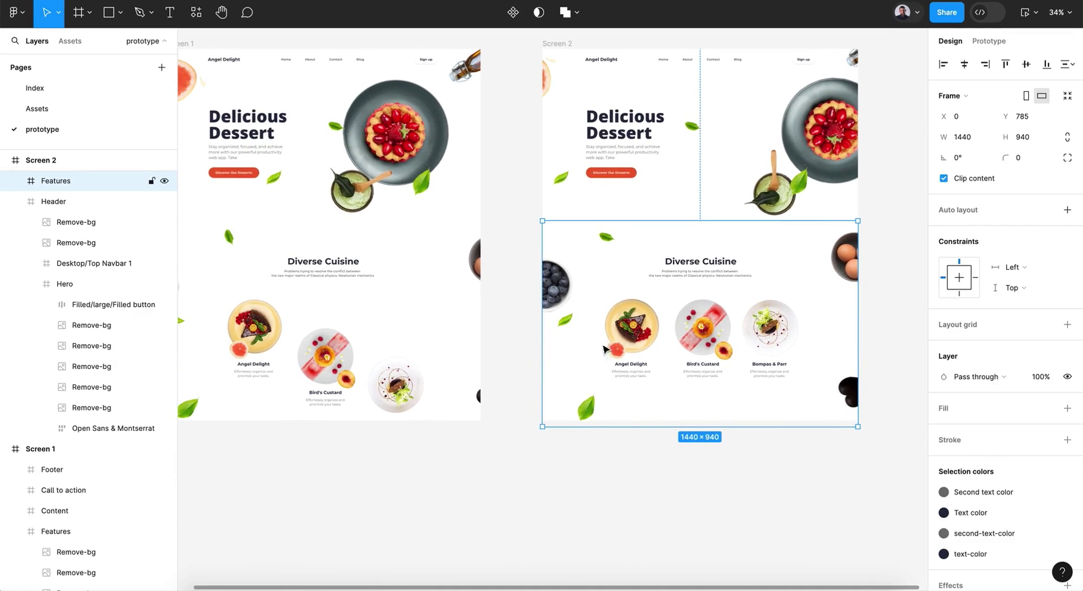
Step: Move all five sections of Screen 2, from Header to Footer, up together so Features begins at the frame's top edge
{"action": "scroll", "coordinate": [712, 327], "scroll_direction": "right", "scroll_amount": 2}
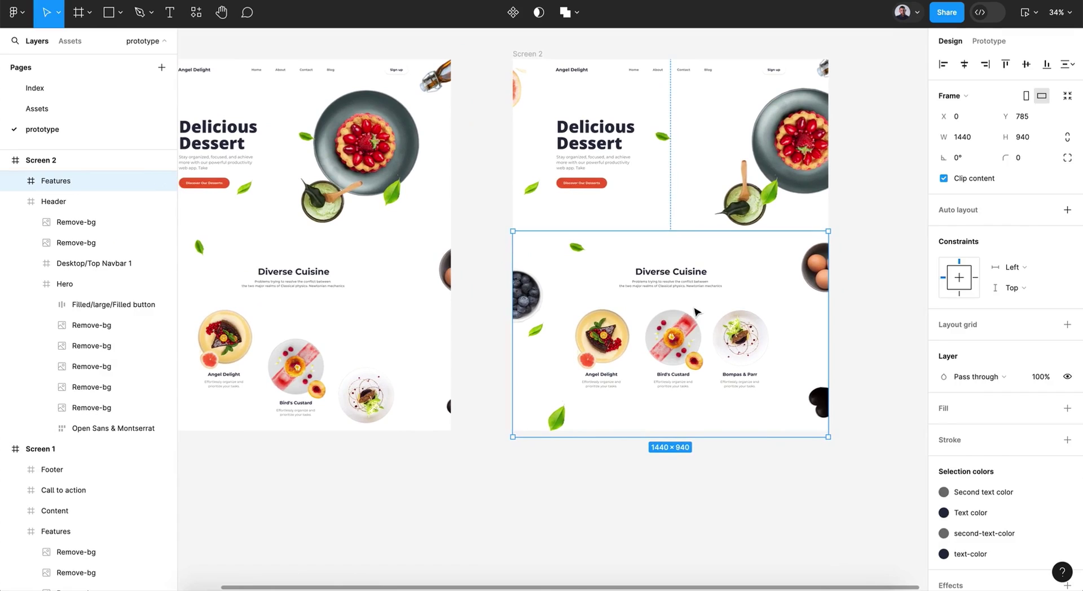
{"action": "left_click", "coordinate": [657, 184], "text": "shift"}
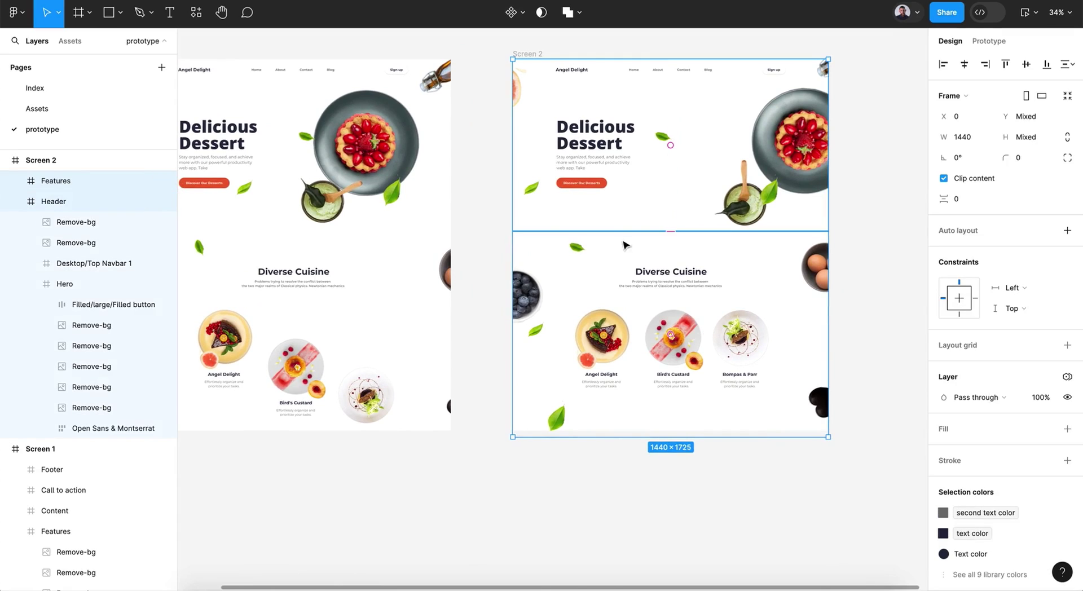
{"action": "left_click", "coordinate": [15, 201]}
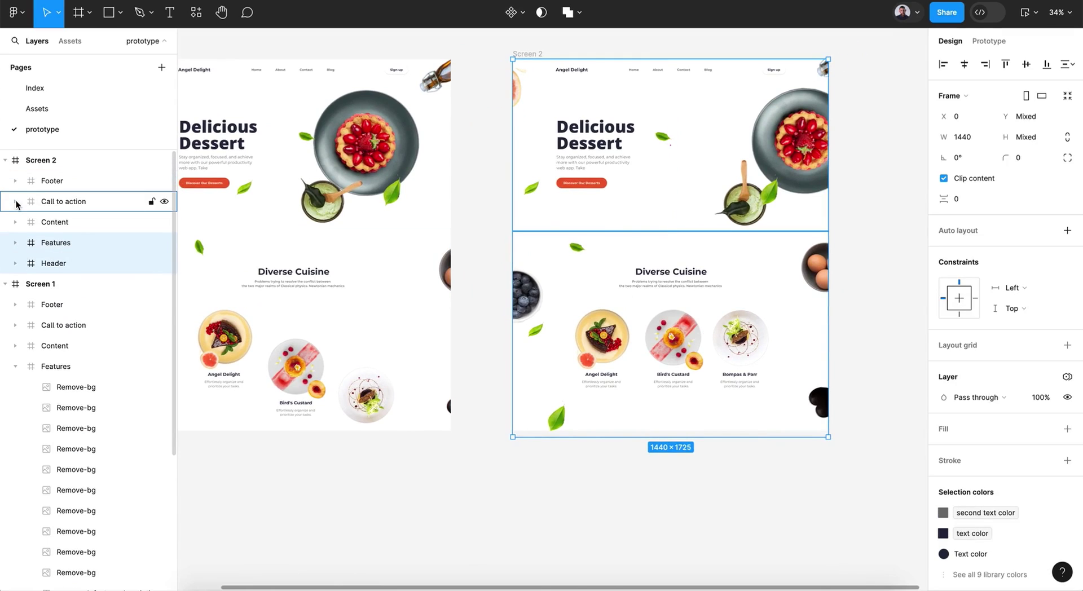
{"action": "left_click", "coordinate": [34, 180]}
{"action": "left_click", "coordinate": [34, 263], "text": "shift"}
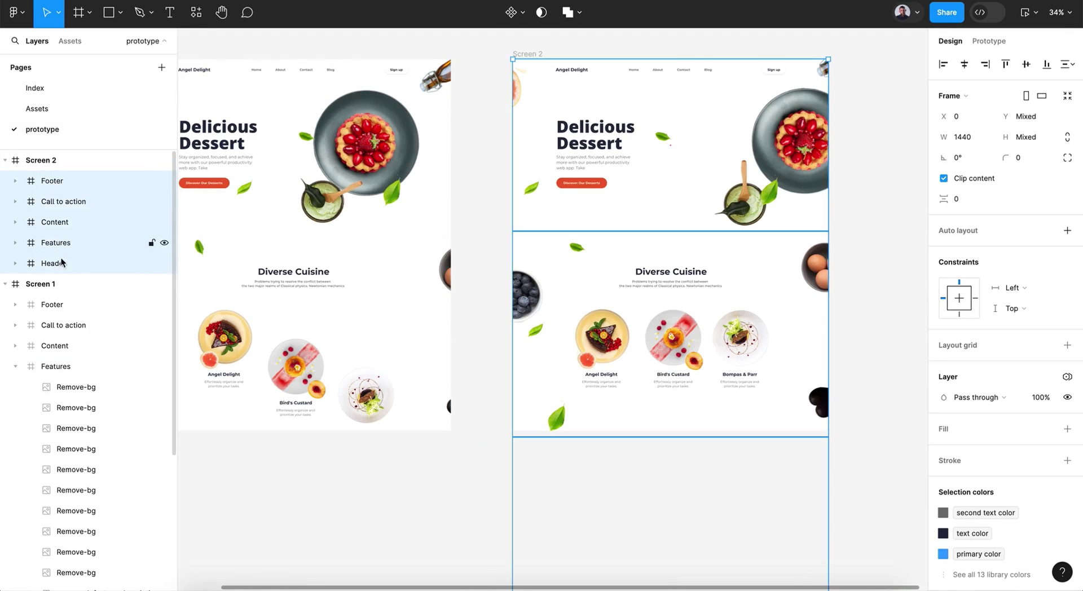
{"action": "left_click_drag", "start_coordinate": [746, 318], "coordinate": [739, 198]}
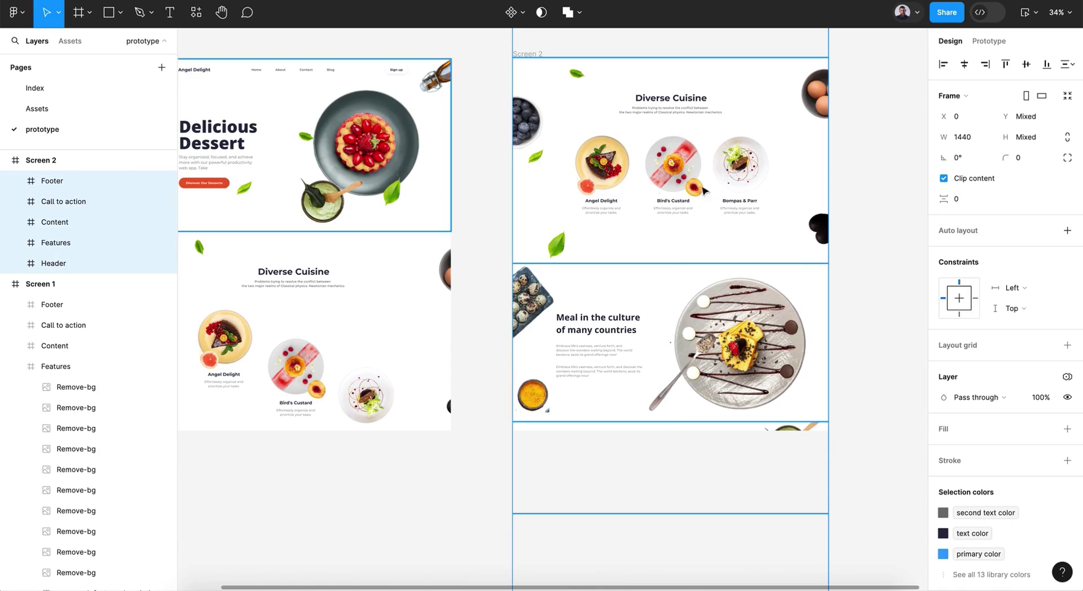
{"action": "left_click", "coordinate": [480, 131]}
Step: Shorten the Screen 2 frame to a height of 932 and the Screen 1 frame to a height of 945
{"action": "left_click", "coordinate": [529, 53]}
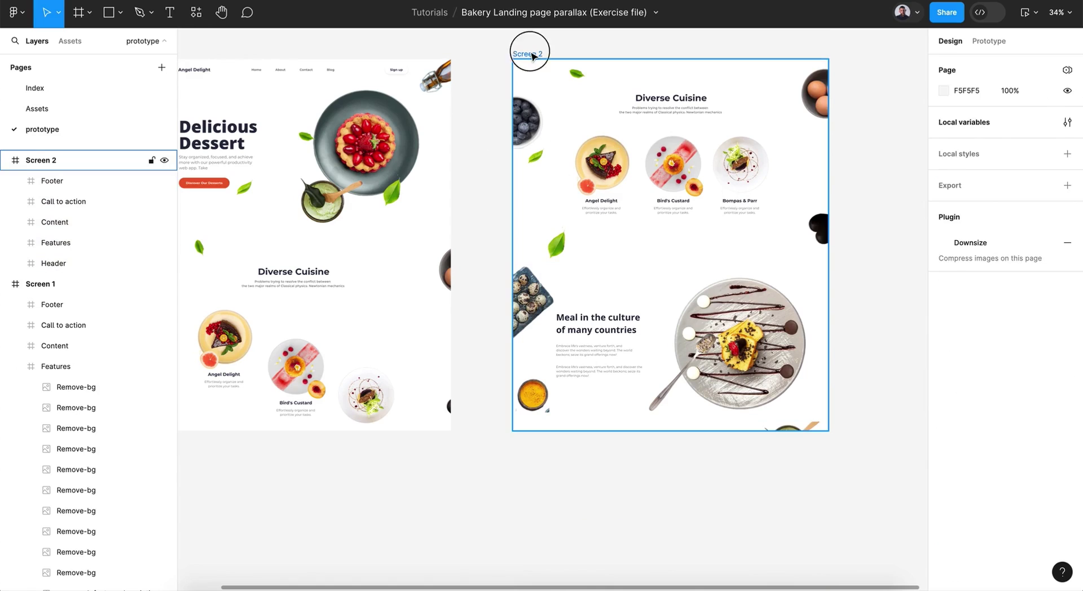
{"action": "left_click_drag", "start_coordinate": [665, 423], "coordinate": [664, 260]}
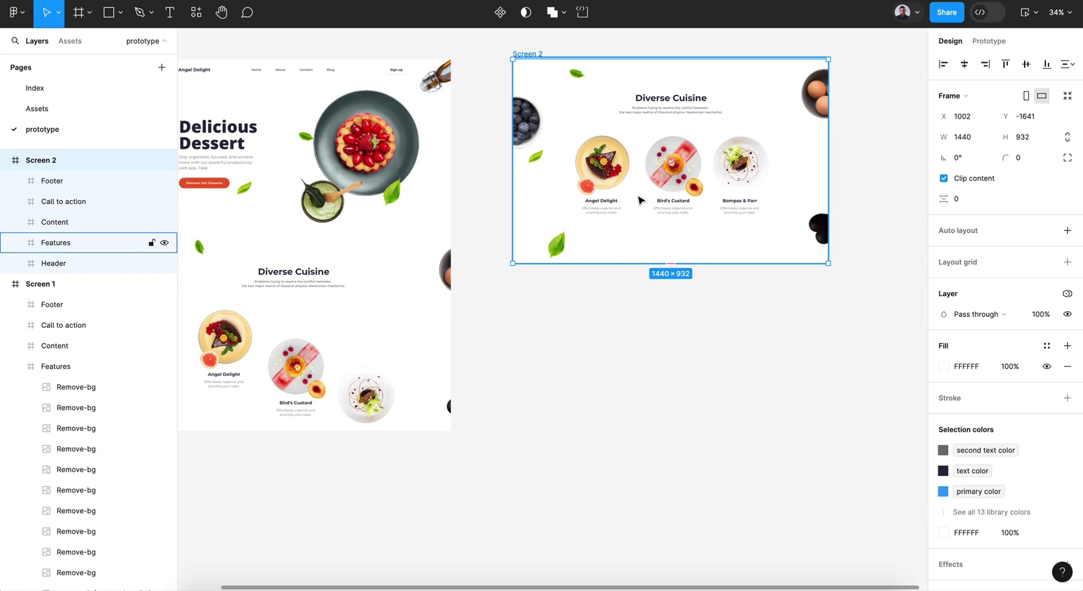
{"action": "scroll", "coordinate": [640, 200], "scroll_direction": "left", "scroll_amount": 2}
{"action": "scroll", "coordinate": [483, 126], "scroll_direction": "left", "scroll_amount": 5}
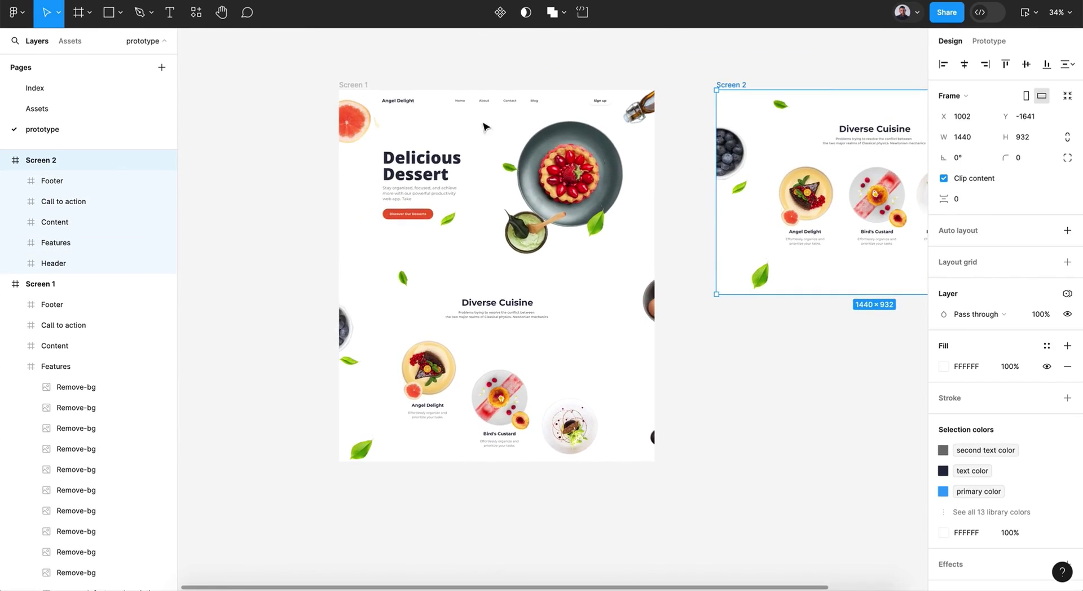
{"action": "left_click", "coordinate": [352, 85]}
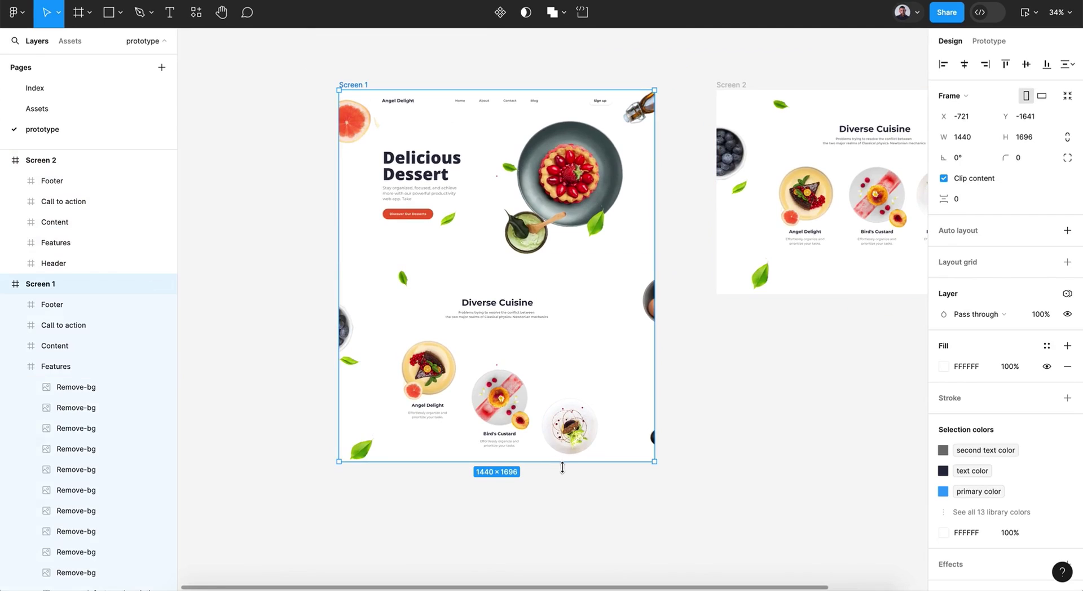
{"action": "left_click_drag", "start_coordinate": [562, 467], "coordinate": [581, 296]}
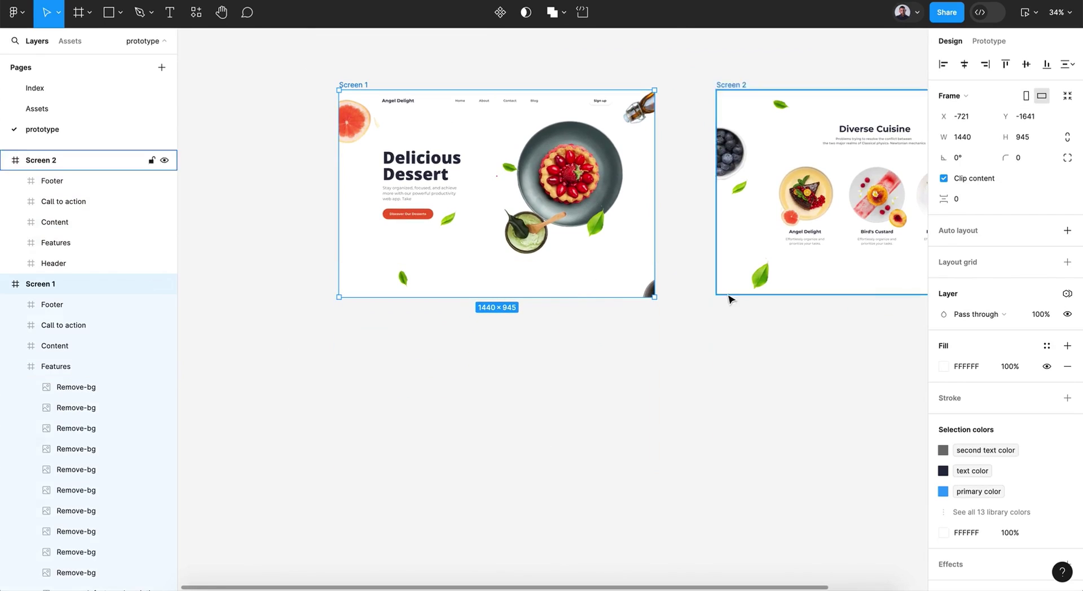
{"action": "left_click", "coordinate": [659, 361]}
Step: Add a prototype connection from Screen 1 that navigates to Screen 2 with the On drag trigger
{"action": "scroll", "coordinate": [660, 362], "scroll_direction": "right", "scroll_amount": 5}
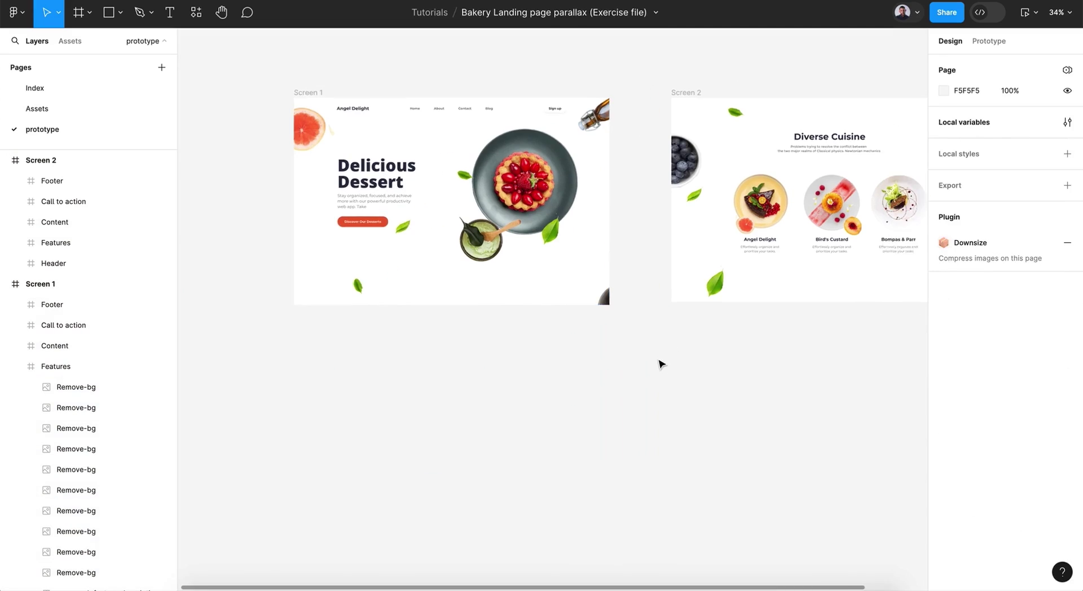
{"action": "left_click", "coordinate": [987, 41]}
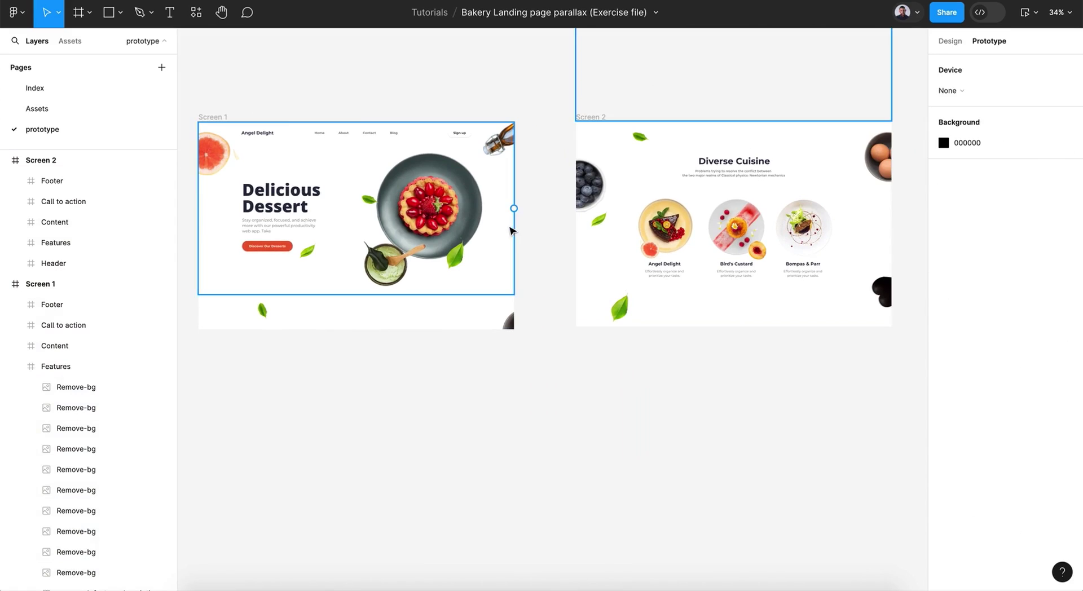
{"action": "left_click", "coordinate": [213, 119]}
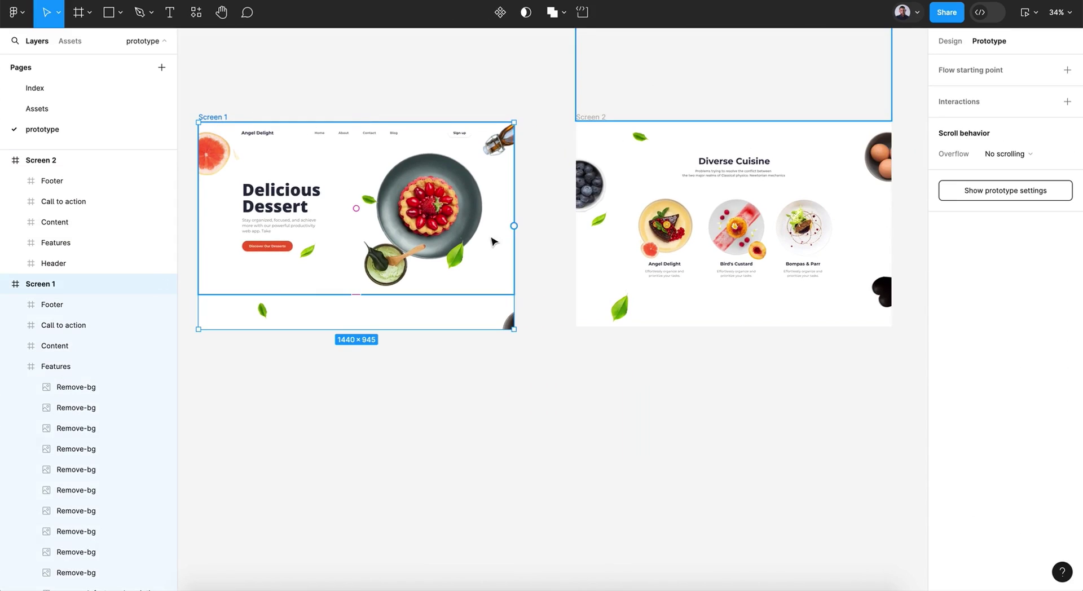
{"action": "left_click_drag", "start_coordinate": [514, 227], "coordinate": [618, 240]}
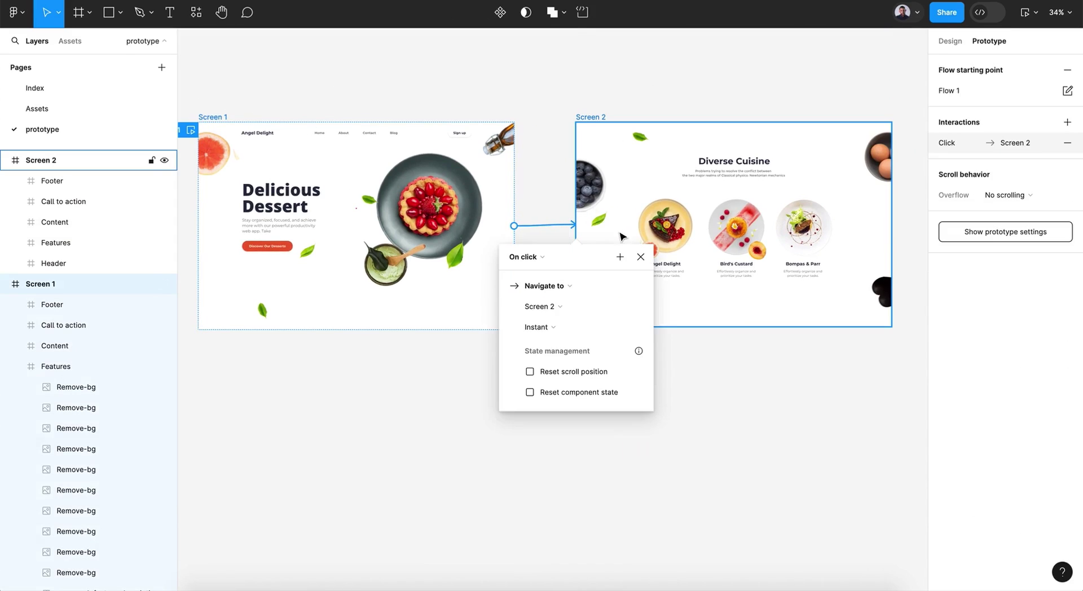
{"action": "left_click", "coordinate": [523, 259]}
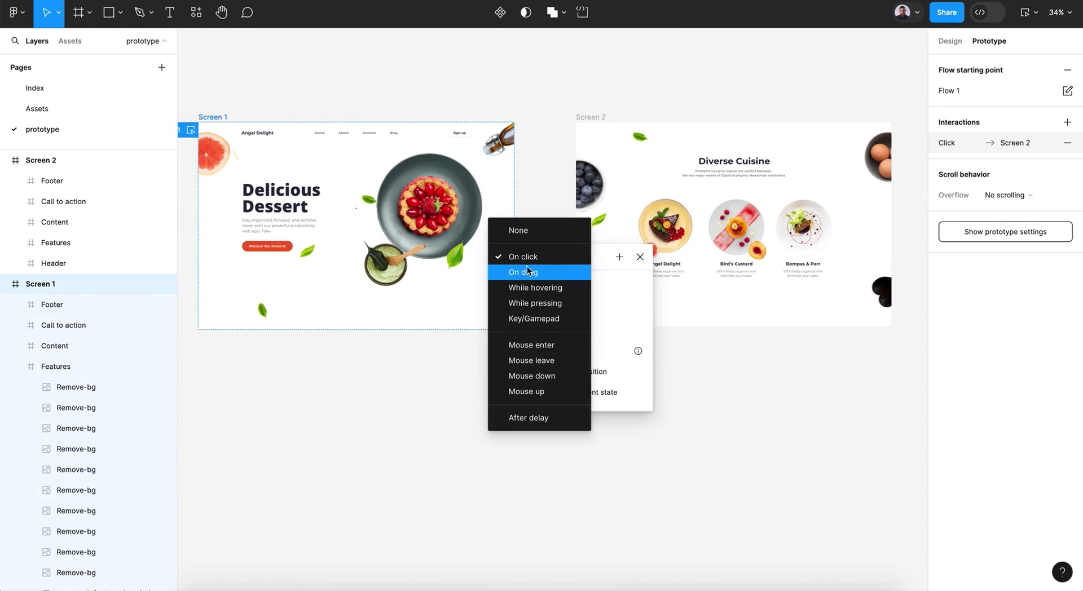
{"action": "left_click", "coordinate": [518, 274]}
{"action": "left_click", "coordinate": [555, 306]}
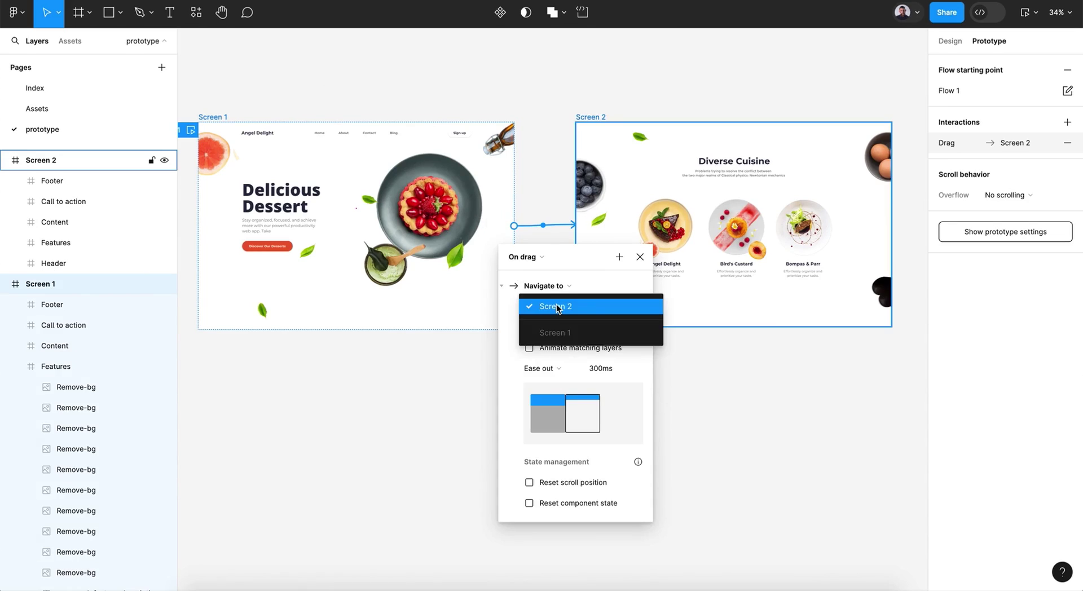
{"action": "left_click", "coordinate": [554, 314]}
Step: Set the Screen 1 to Screen 2 transition to Smart animate with Gentle easing and a 3000ms duration
{"action": "left_click", "coordinate": [548, 329]}
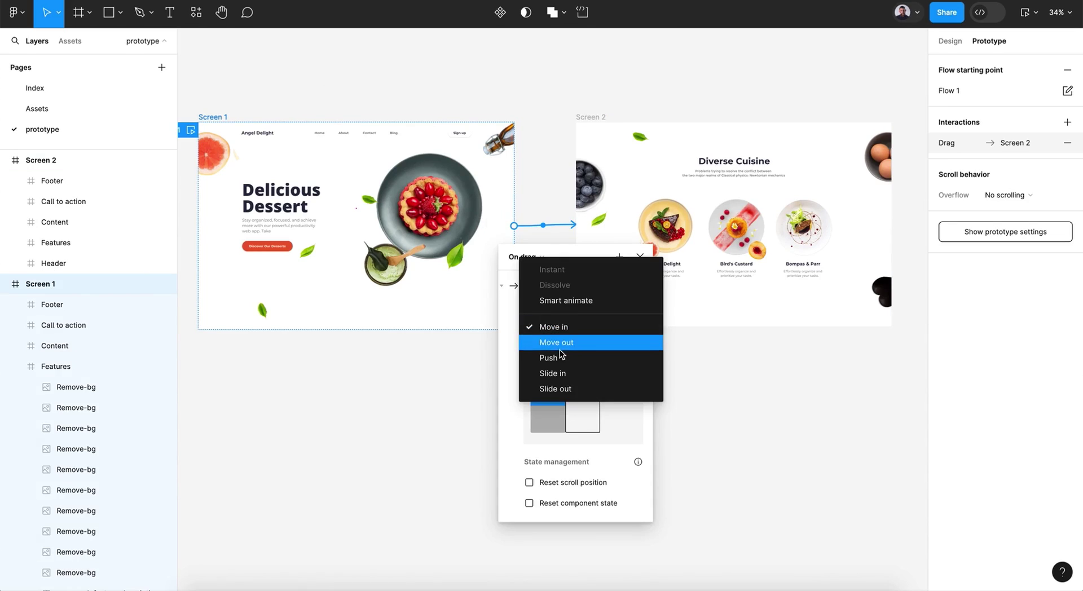
{"action": "left_click", "coordinate": [570, 303]}
{"action": "left_click", "coordinate": [563, 345]}
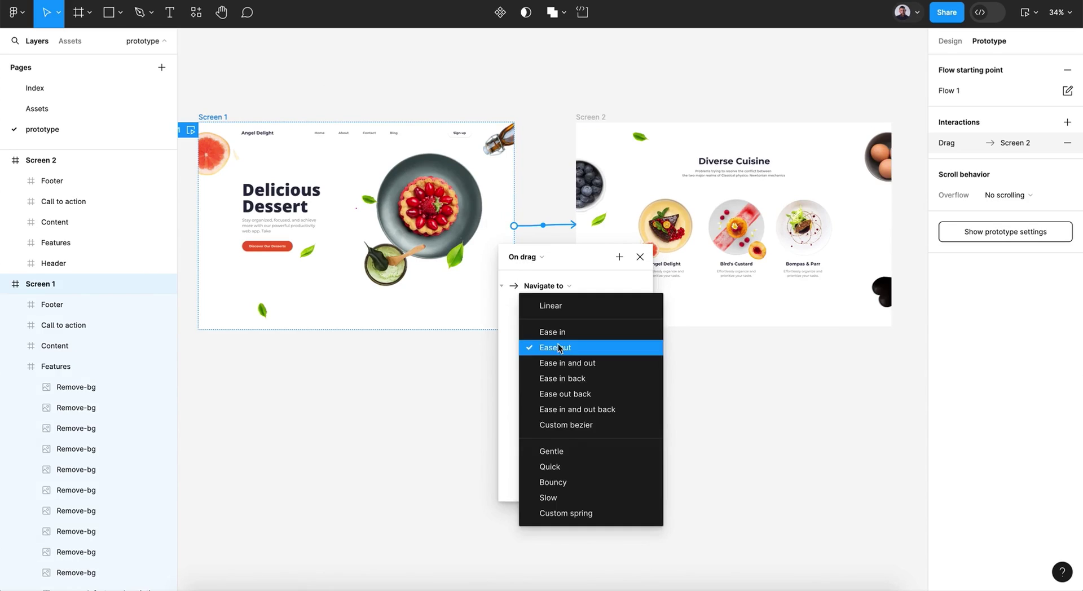
{"action": "left_click", "coordinate": [573, 451]}
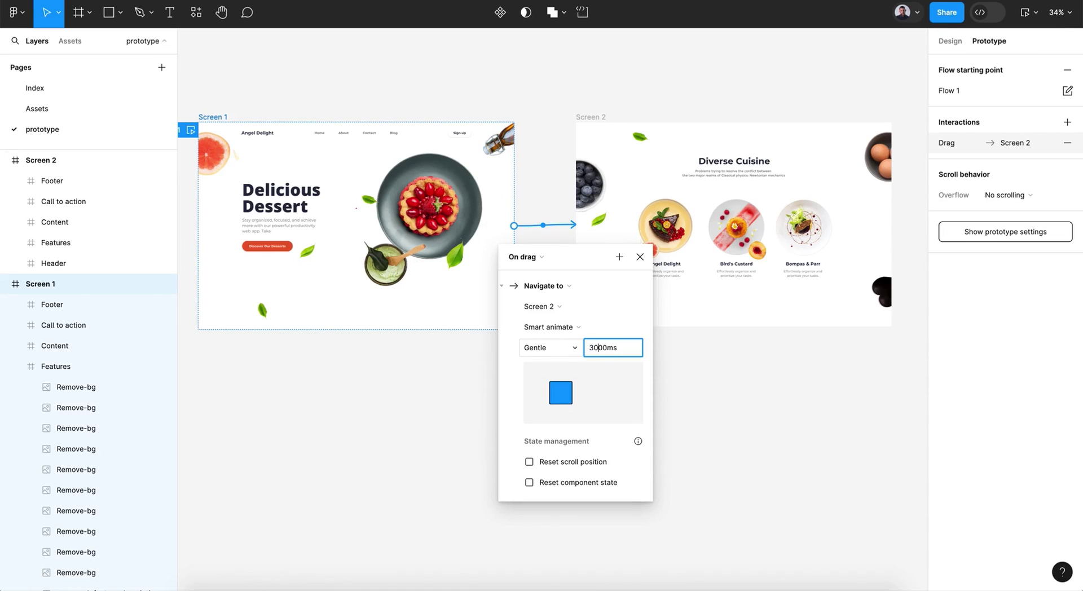
{"action": "key", "text": "Return"}
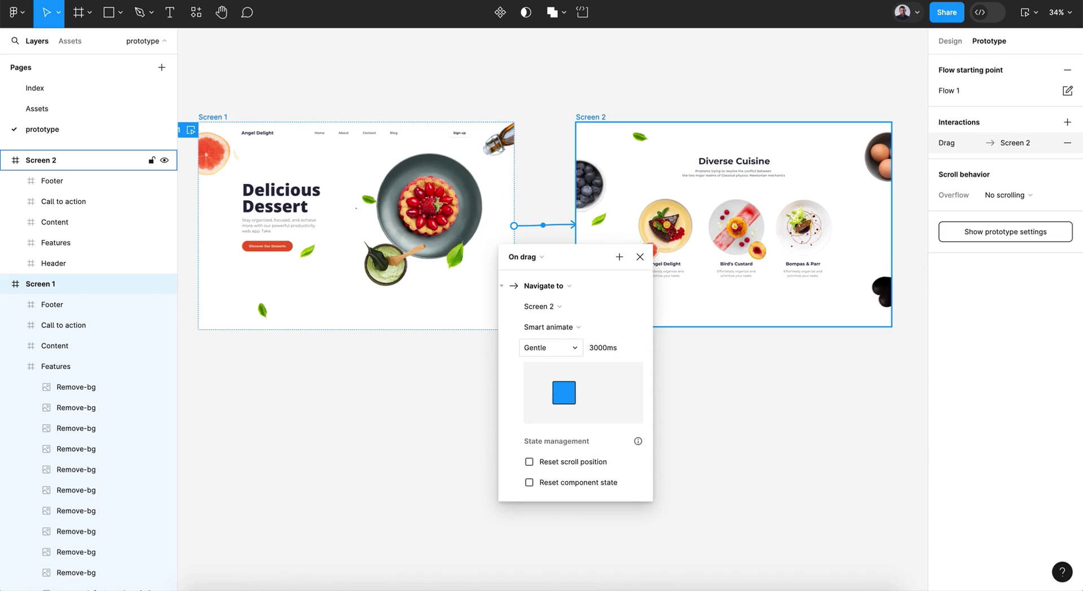
{"action": "left_click", "coordinate": [643, 258]}
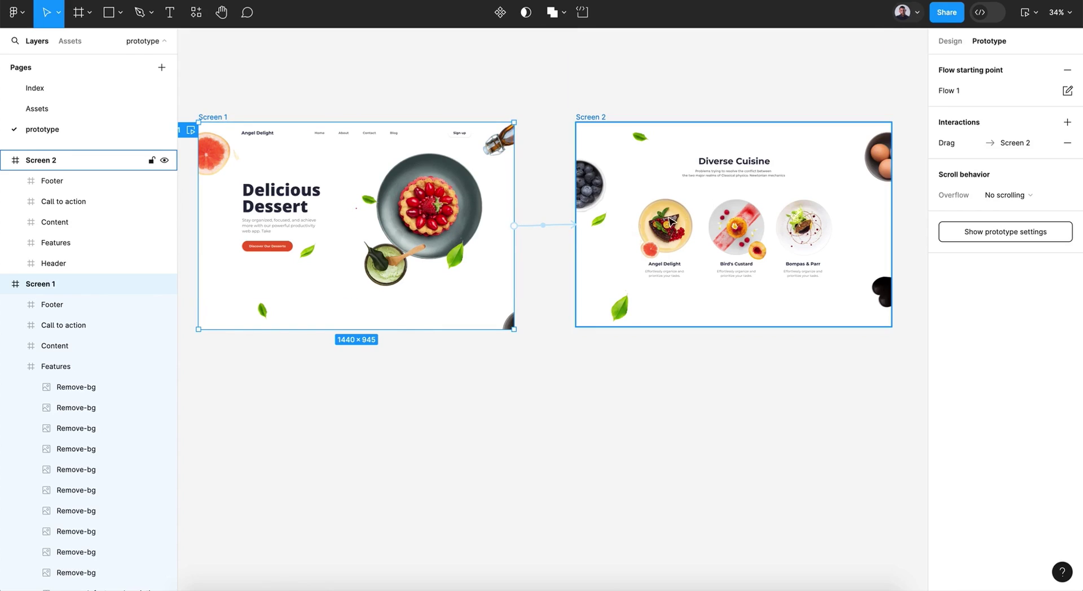
Step: Add a prototype connection from Screen 2 back to Screen 1 with the On drag trigger
{"action": "left_click", "coordinate": [606, 240]}
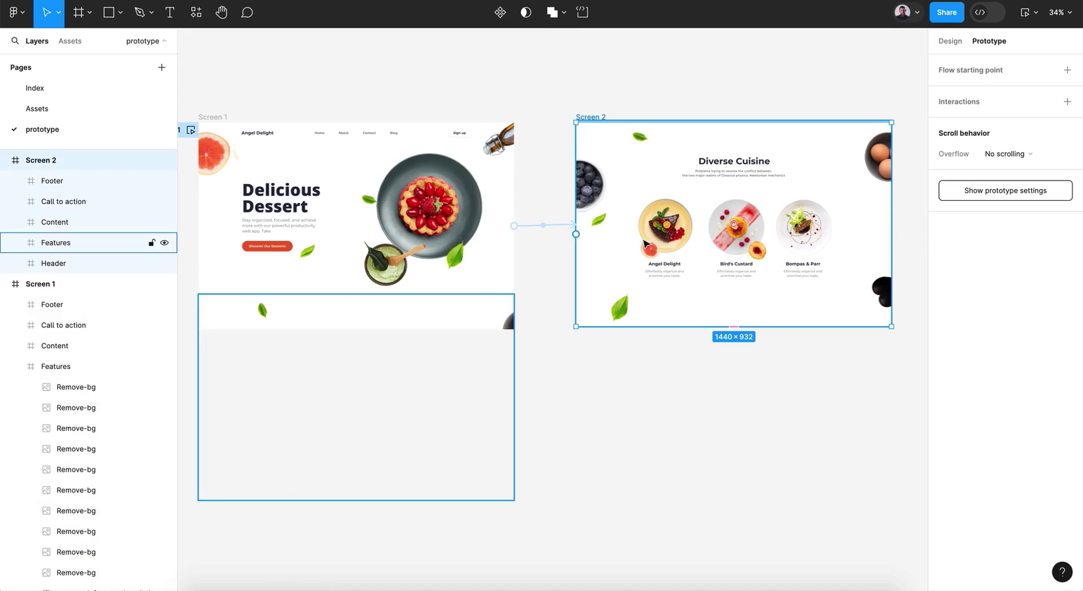
{"action": "left_click_drag", "start_coordinate": [576, 234], "coordinate": [504, 235]}
{"action": "left_click", "coordinate": [463, 258]}
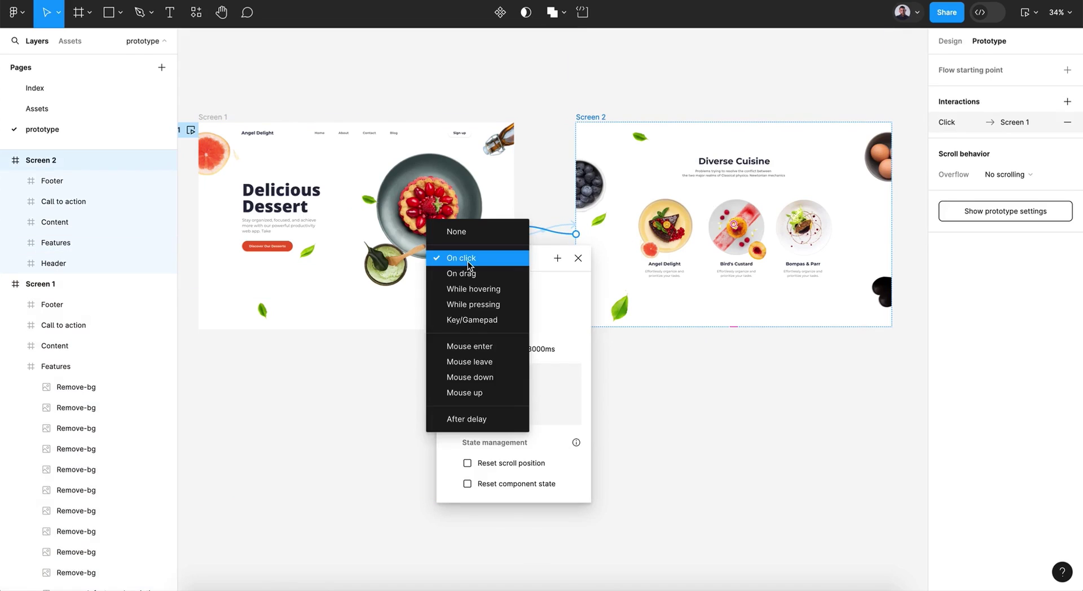
{"action": "left_click", "coordinate": [475, 275]}
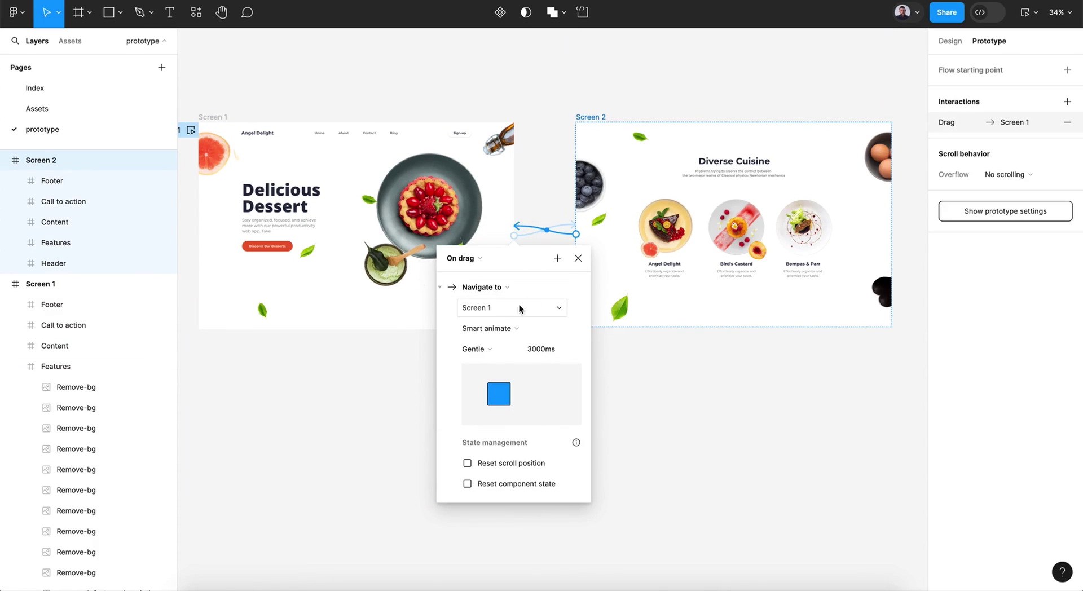
{"action": "left_click", "coordinate": [577, 264]}
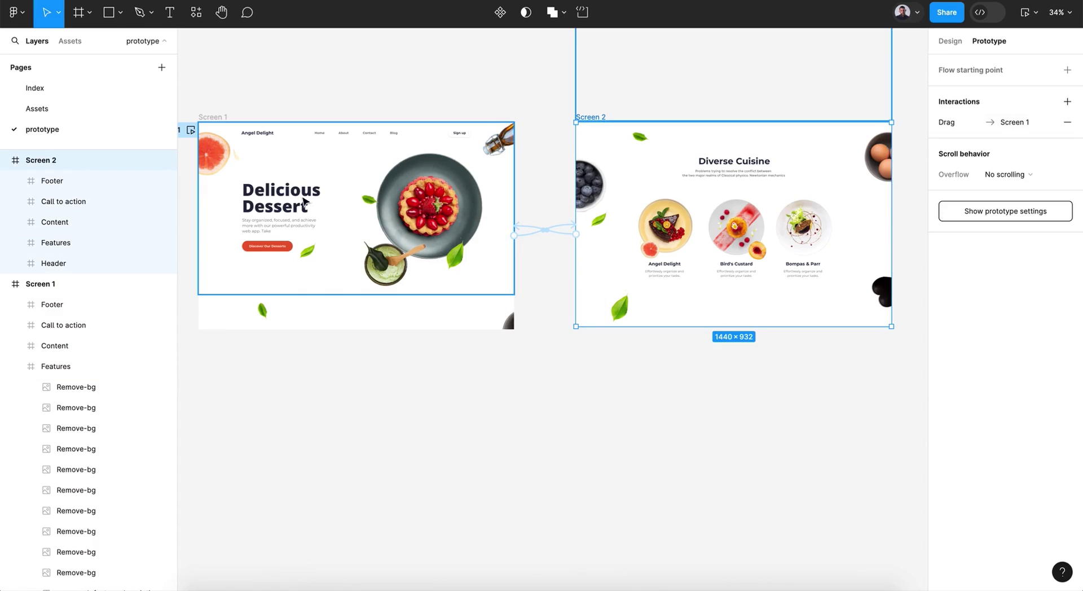
Step: Preview Flow 1 in an enlarged window and test the transition between Screen 1 and Screen 2 in both directions
{"action": "left_click", "coordinate": [461, 408]}
{"action": "scroll", "coordinate": [462, 410], "scroll_direction": "left", "scroll_amount": 3}
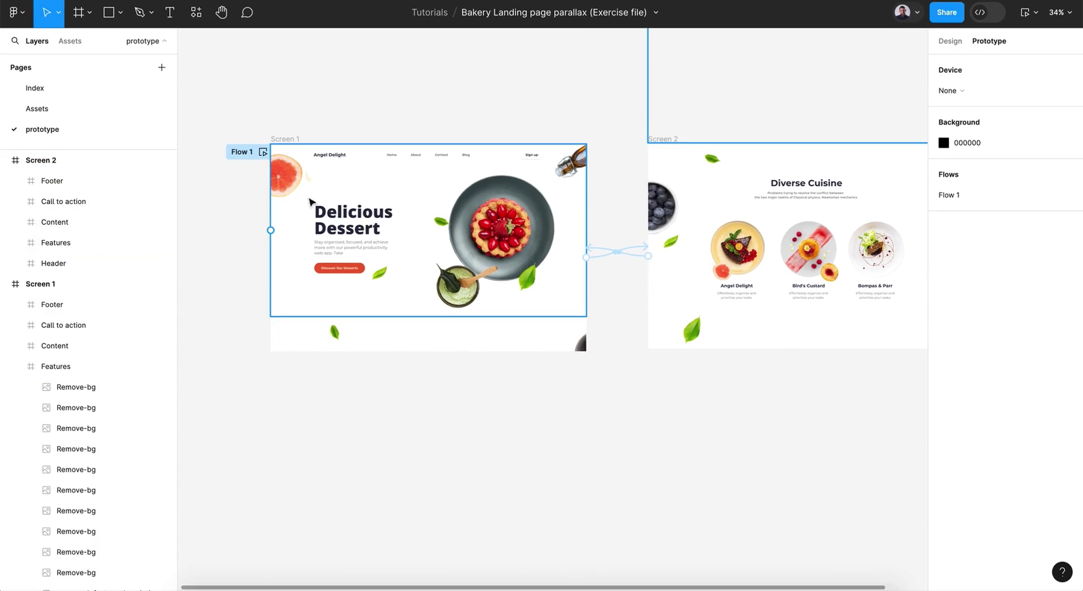
{"action": "left_click", "coordinate": [262, 153]}
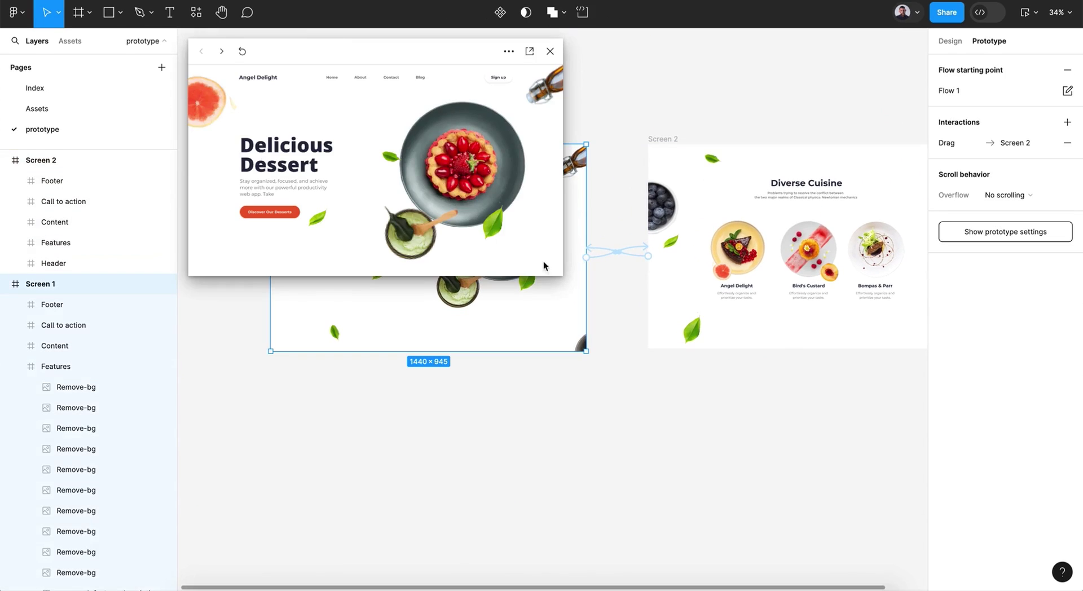
{"action": "left_click_drag", "start_coordinate": [563, 277], "coordinate": [810, 457]}
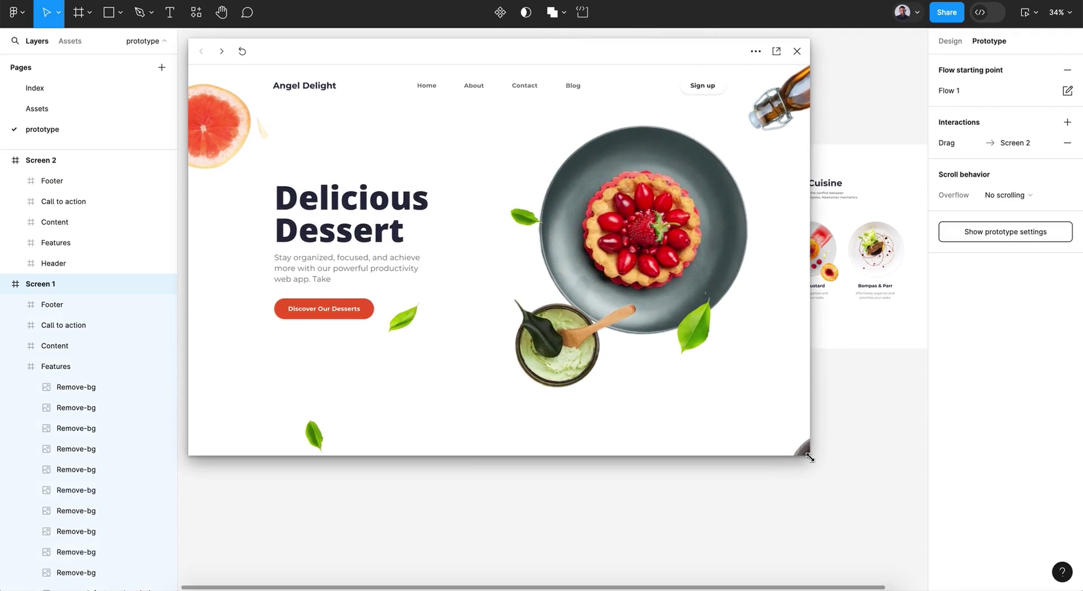
{"action": "left_click_drag", "start_coordinate": [595, 374], "coordinate": [596, 22]}
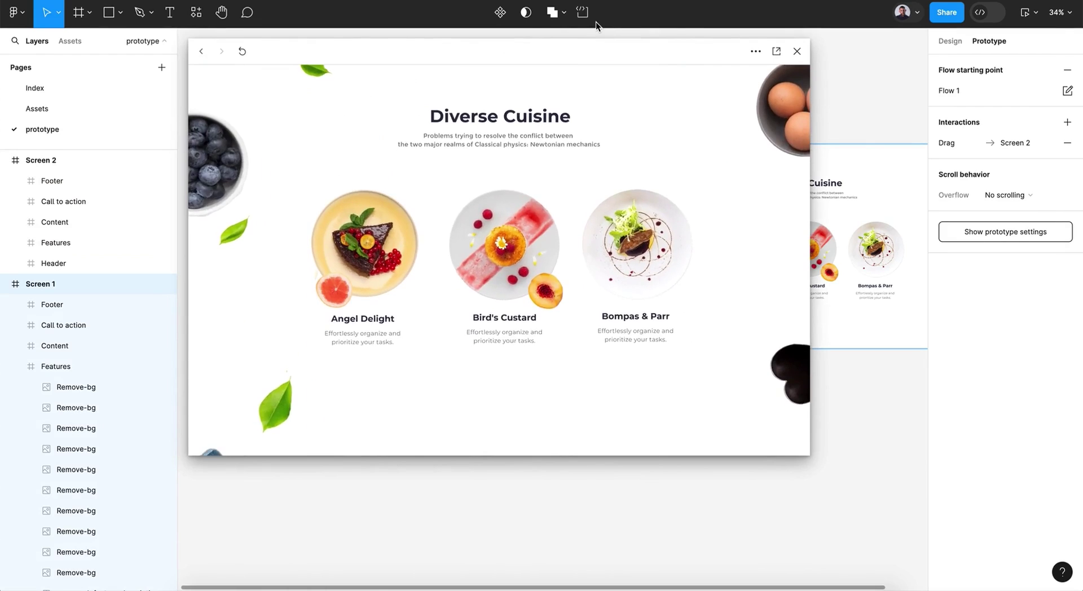
{"action": "left_click_drag", "start_coordinate": [573, 161], "coordinate": [558, 379]}
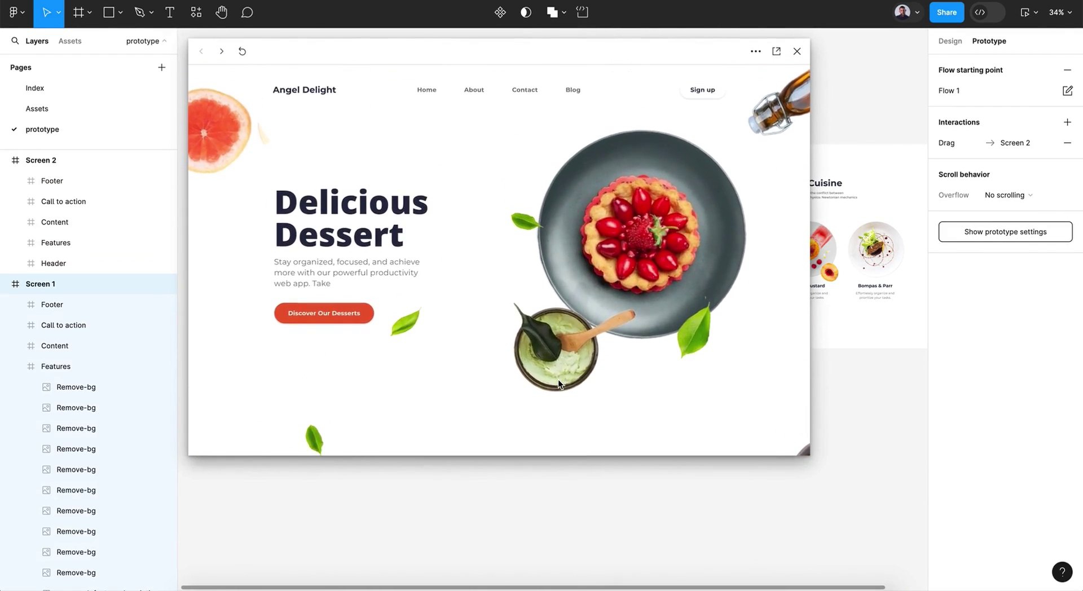
{"action": "mouse_move", "coordinate": [555, 361]}
{"action": "left_mouse_down"}
{"action": "mouse_move", "coordinate": [563, 157]}
{"action": "mouse_move", "coordinate": [561, 371]}
{"action": "mouse_move", "coordinate": [562, 170]}
{"action": "mouse_move", "coordinate": [563, 347]}
{"action": "left_mouse_up"}
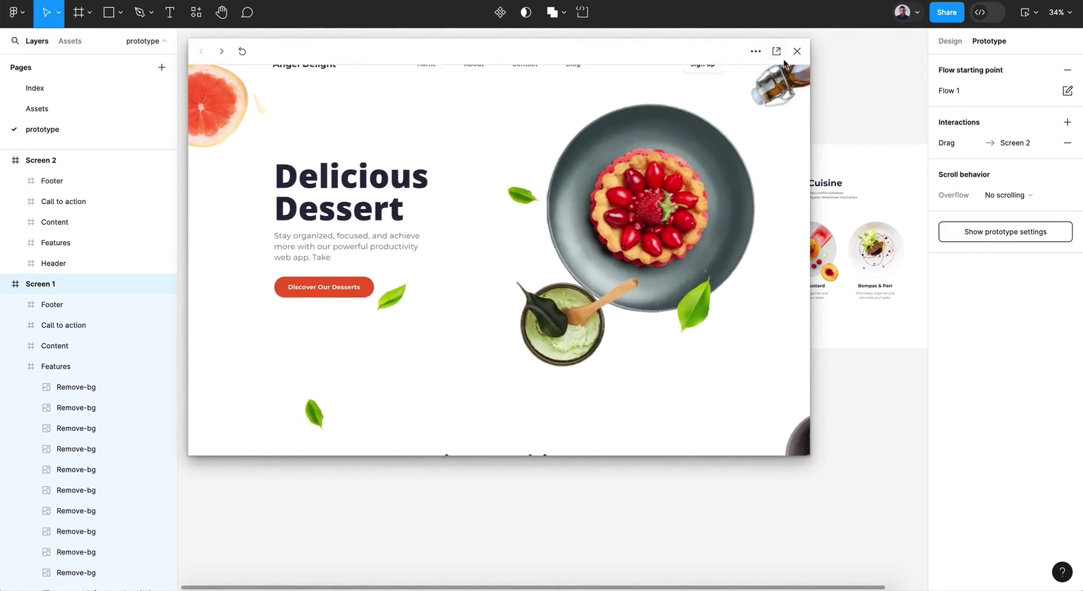
{"action": "left_click", "coordinate": [796, 52]}
{"action": "left_click", "coordinate": [746, 403]}
Step: Duplicate the Screen 2 frame as a third screen beside it
{"action": "scroll", "coordinate": [747, 400], "scroll_direction": "right", "scroll_amount": 3}
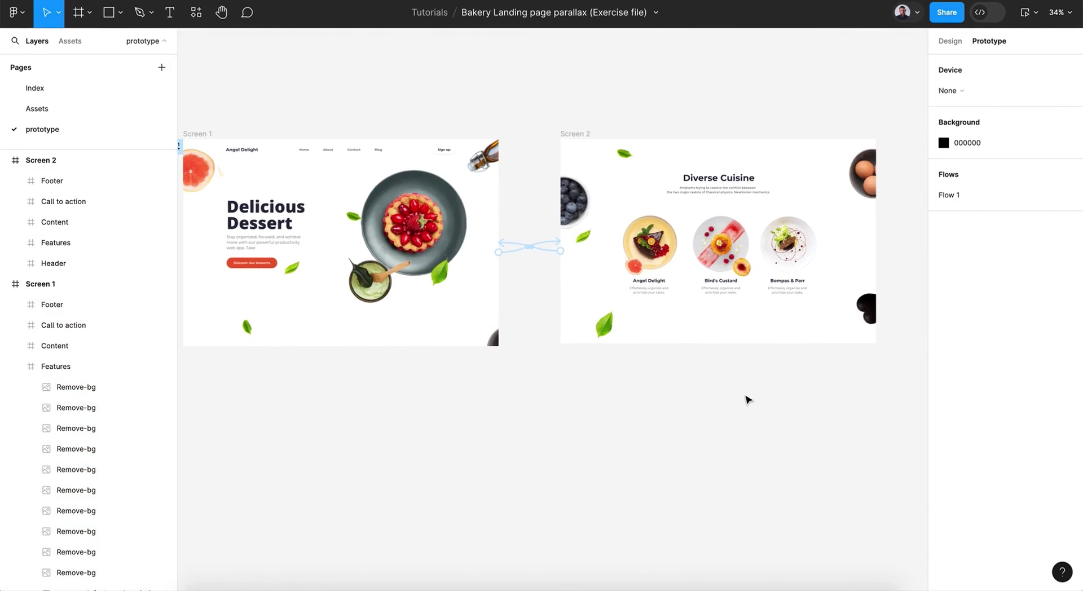
{"action": "left_click", "coordinate": [953, 44]}
{"action": "scroll", "coordinate": [705, 403], "scroll_direction": "right", "scroll_amount": 4}
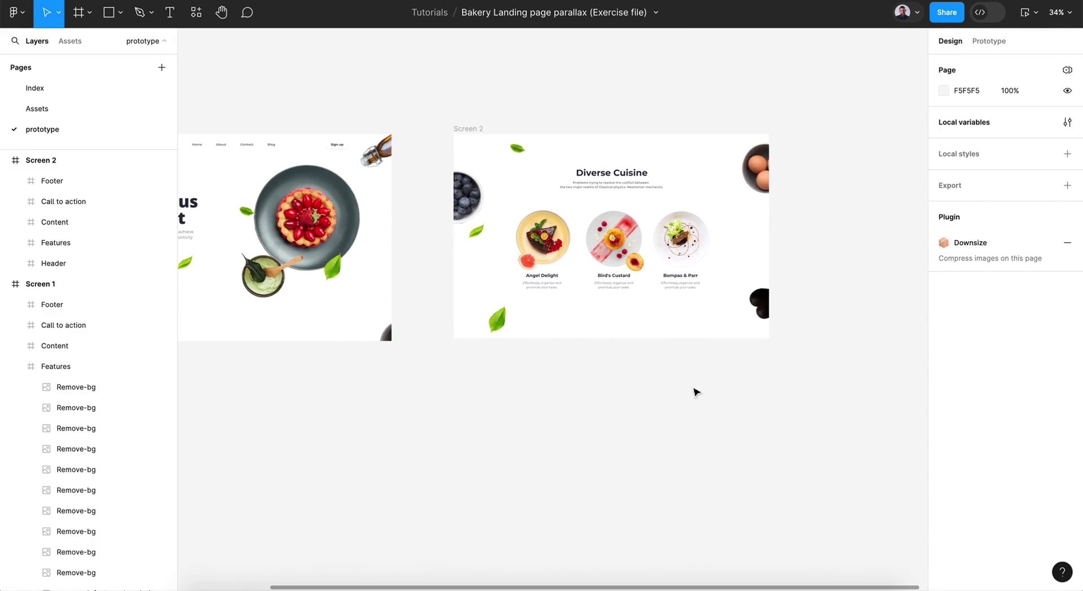
{"action": "left_click", "coordinate": [471, 129]}
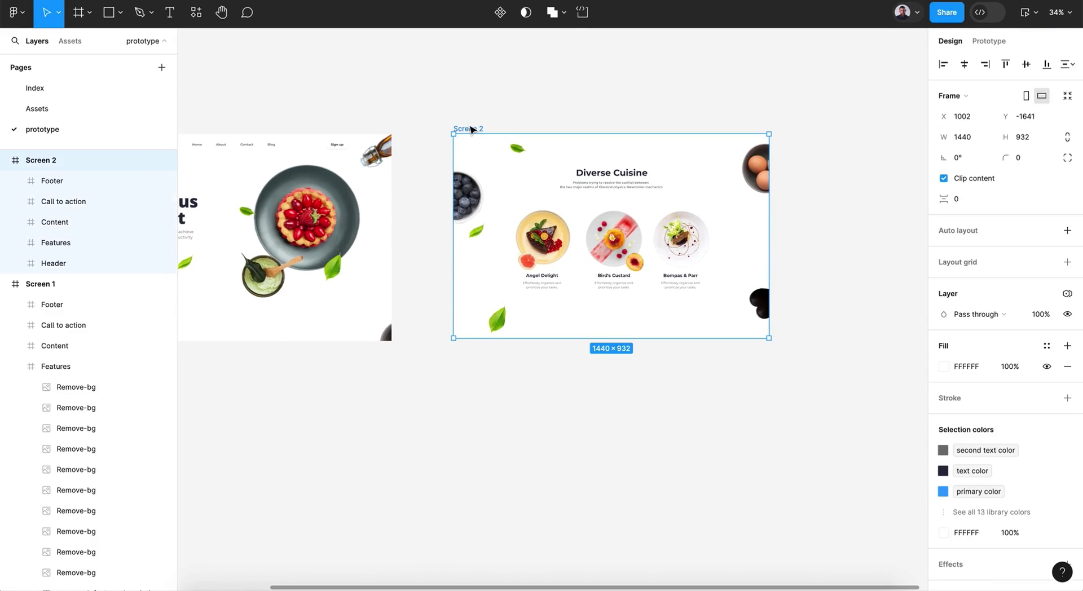
{"action": "key", "text": "ctrl+d"}
{"action": "scroll", "coordinate": [472, 129], "scroll_direction": "right", "scroll_amount": 5}
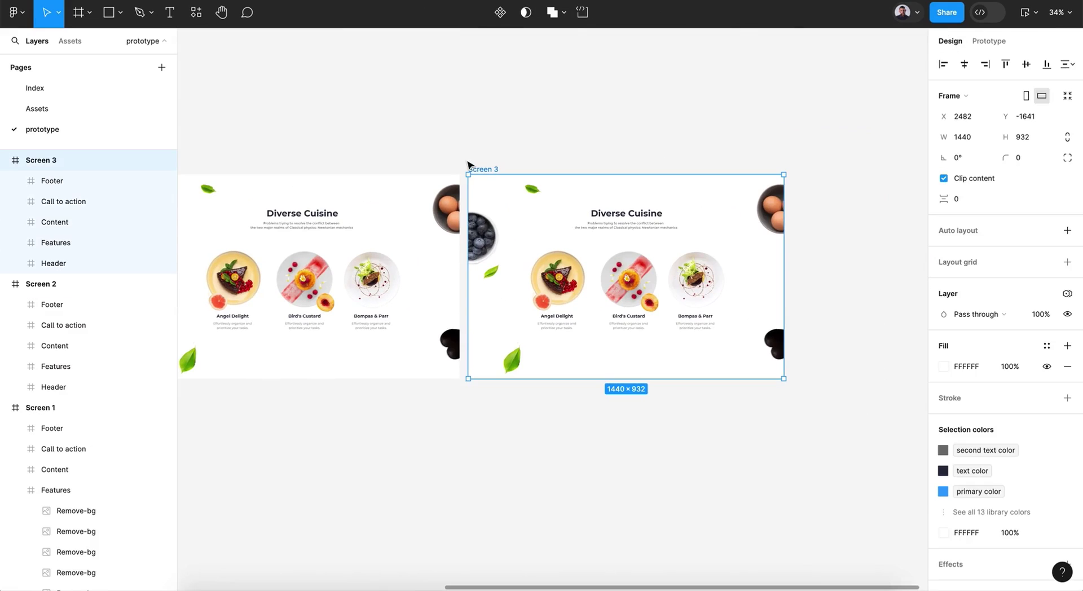
Step: Move the Screen 3 frame farther away from Screen 2, to X 2838
{"action": "left_click_drag", "start_coordinate": [498, 172], "coordinate": [576, 172]}
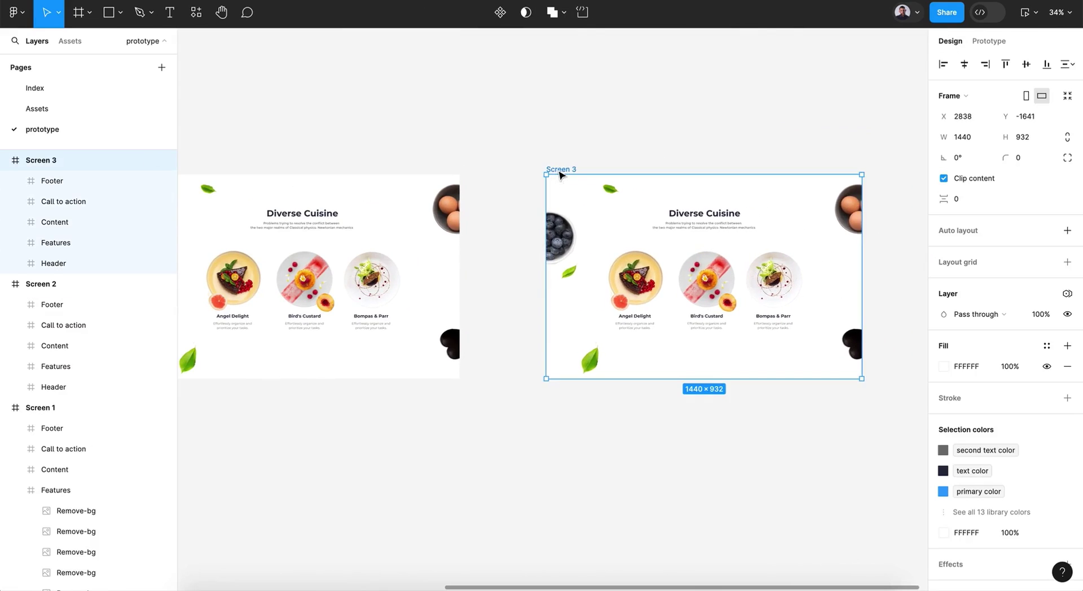
{"action": "left_click", "coordinate": [414, 132]}
Step: Extend the Screen 2 frame's height downward to about 1748 so its clipped Content section shows
{"action": "scroll", "coordinate": [413, 132], "scroll_direction": "left", "scroll_amount": 5}
{"action": "left_click", "coordinate": [389, 167]}
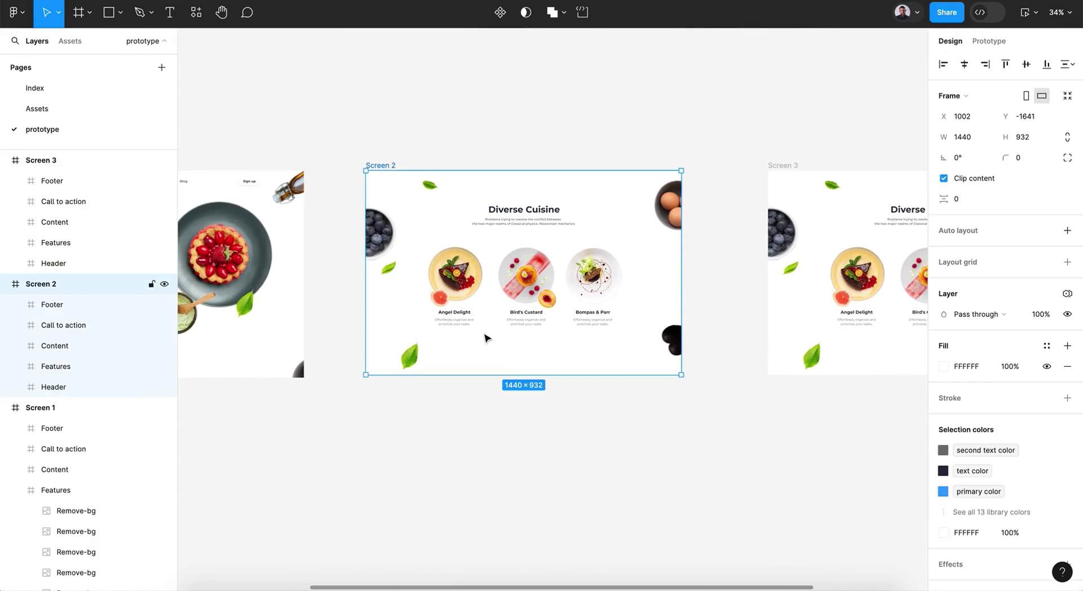
{"action": "left_click_drag", "start_coordinate": [535, 375], "coordinate": [526, 554]}
{"action": "left_click", "coordinate": [486, 470]}
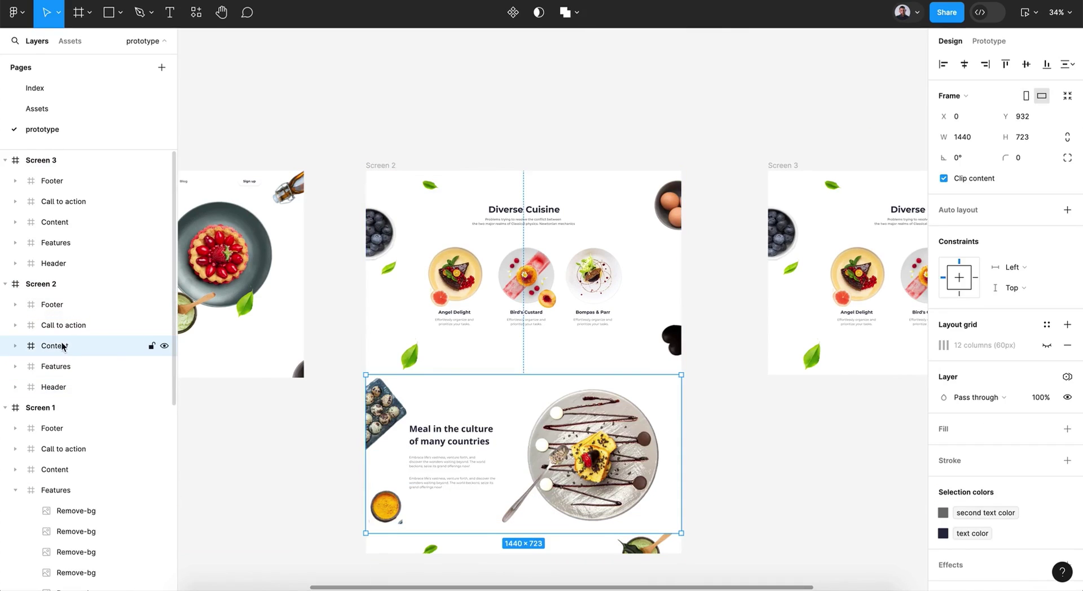
{"action": "scroll", "coordinate": [678, 421], "scroll_direction": "right", "scroll_amount": 5}
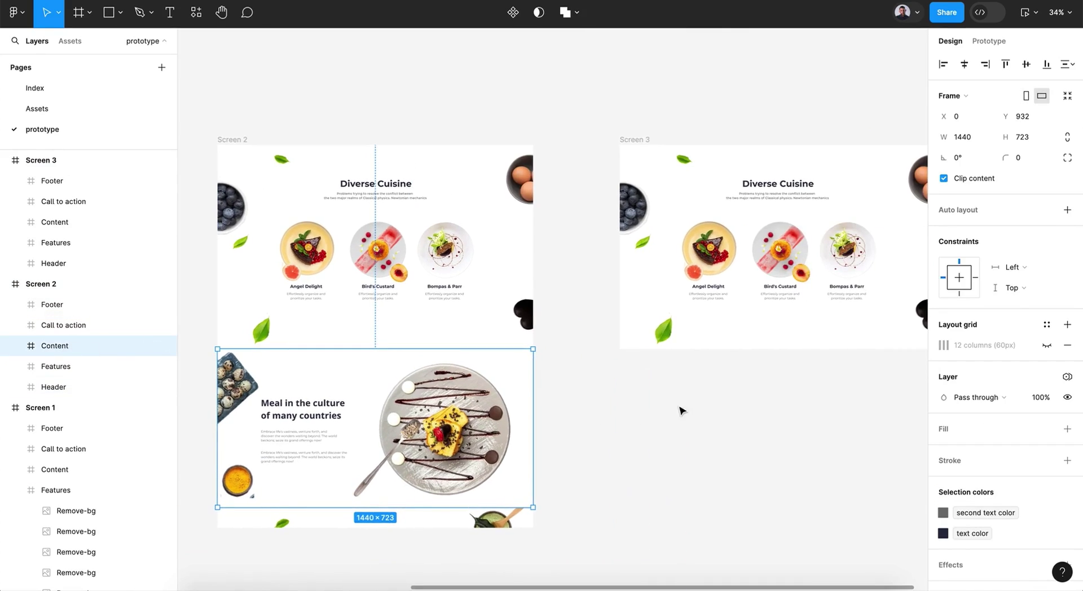
{"action": "key", "text": "Escape"}
Step: Extend the Screen 3 frame's height downward to about 1729, past its Content section
{"action": "left_click", "coordinate": [632, 140]}
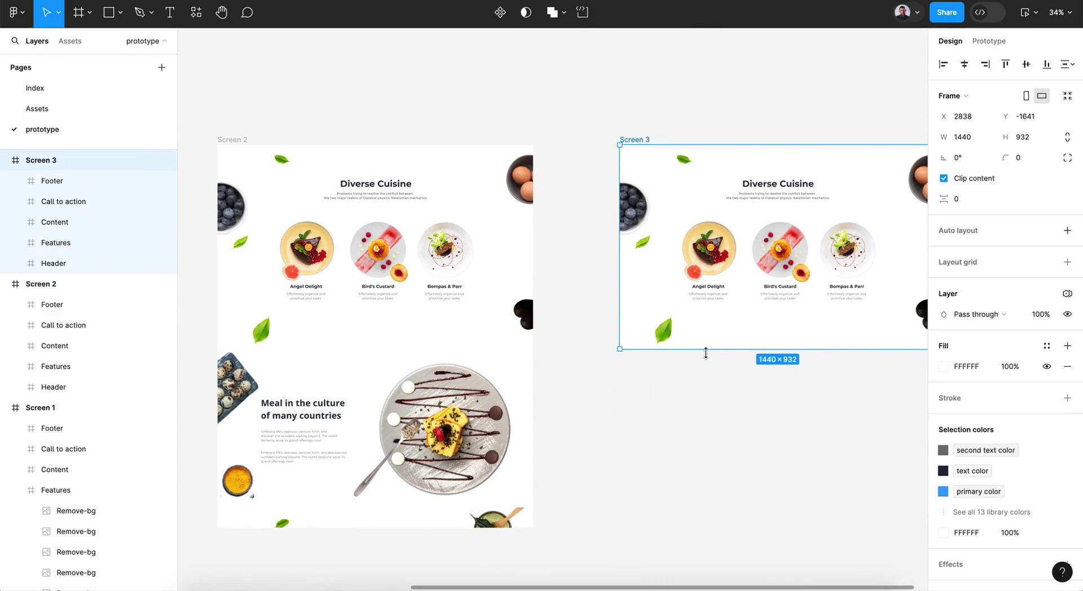
{"action": "left_click_drag", "start_coordinate": [706, 353], "coordinate": [699, 521]}
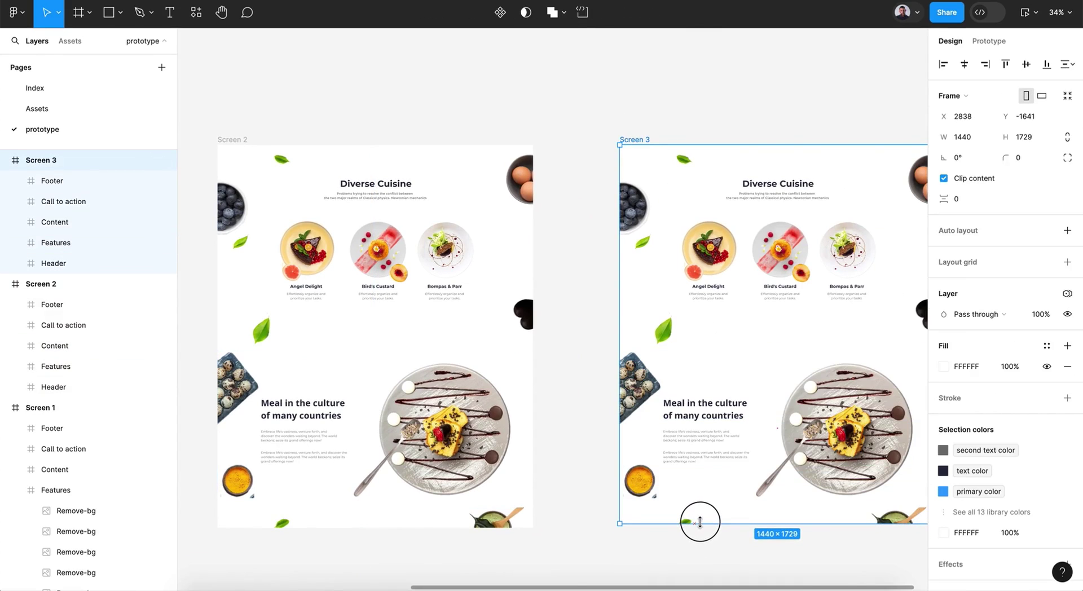
{"action": "scroll", "coordinate": [777, 434], "scroll_direction": "left", "scroll_amount": 5}
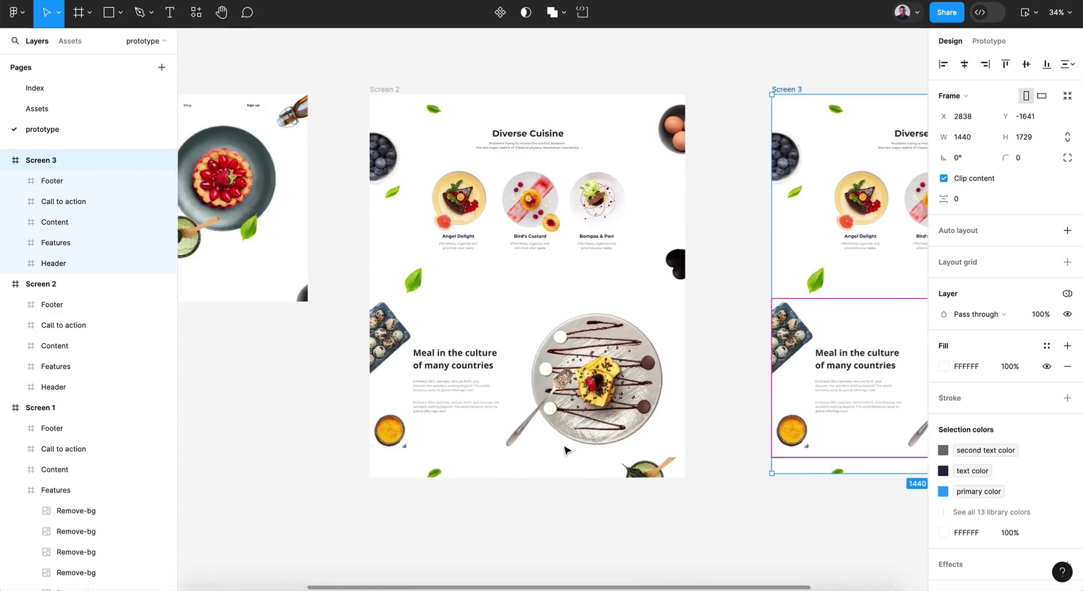
Step: In Screen 2's Content section, rotate the dessert plate image and turn the spoon to 32.3°
{"action": "left_click", "coordinate": [413, 191]}
{"action": "scroll", "coordinate": [571, 242], "scroll_direction": "right", "scroll_amount": 4}
{"action": "left_click", "coordinate": [599, 340]}
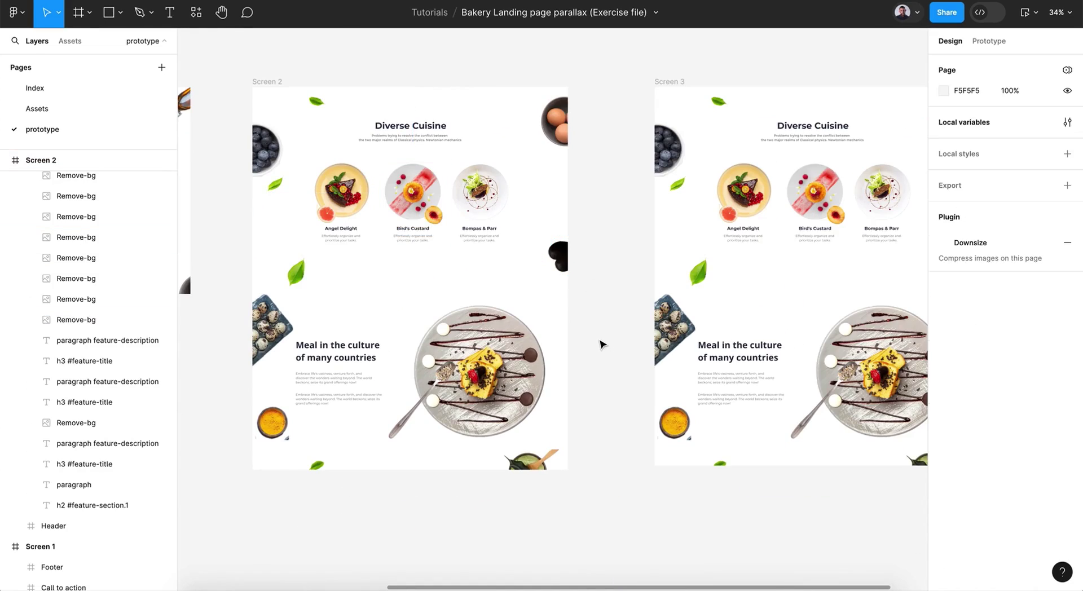
{"action": "scroll", "coordinate": [599, 341], "scroll_direction": "down", "scroll_amount": 3}
{"action": "scroll", "coordinate": [600, 341], "scroll_direction": "left", "scroll_amount": 3}
{"action": "left_click", "coordinate": [588, 347]}
{"action": "double_click", "coordinate": [588, 346]}
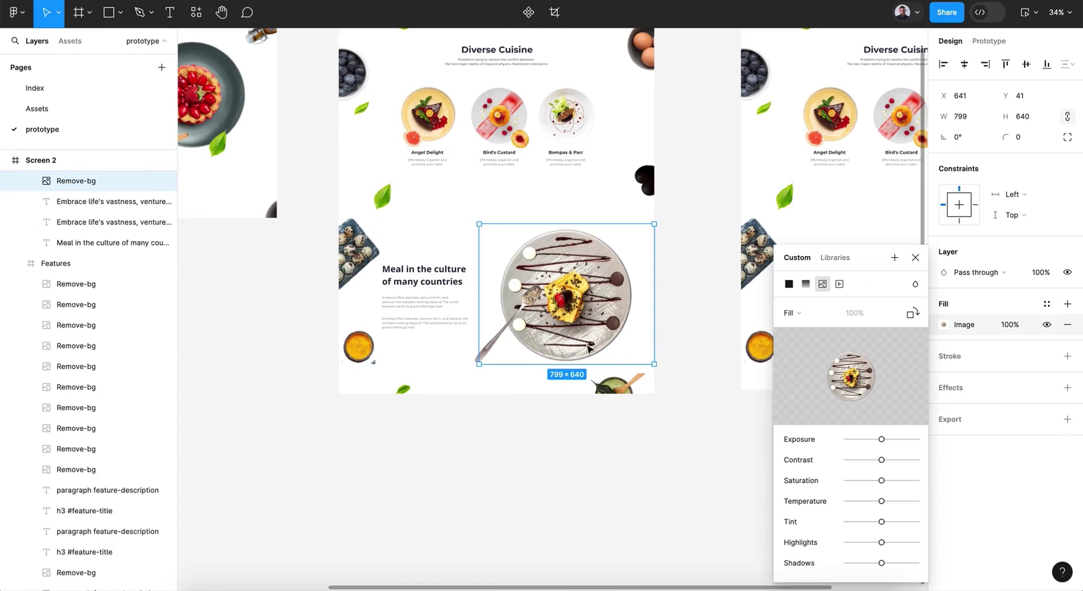
{"action": "left_click", "coordinate": [914, 258]}
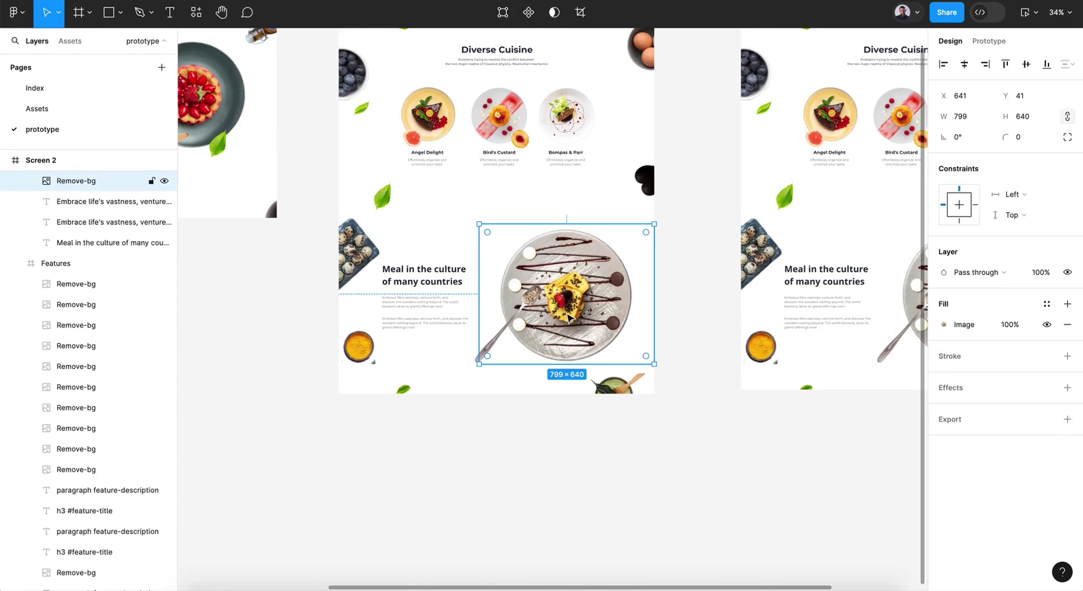
{"action": "scroll", "coordinate": [568, 318], "scroll_direction": "right", "scroll_amount": 3}
{"action": "scroll", "coordinate": [568, 317], "scroll_direction": "up", "scroll_amount": 1}
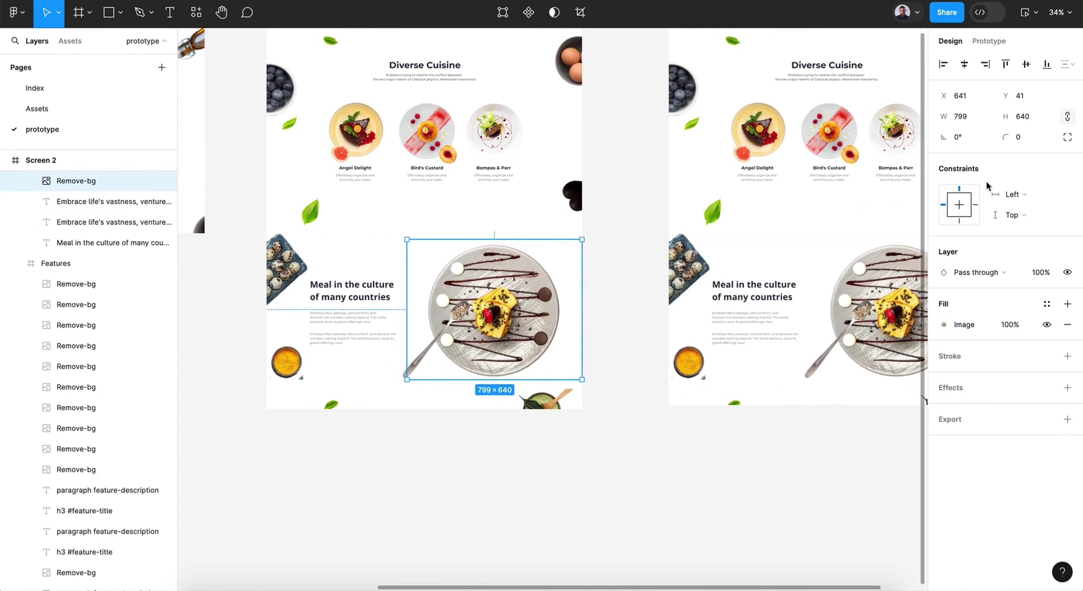
{"action": "left_click_drag", "start_coordinate": [946, 141], "coordinate": [849, 140]}
{"action": "left_click", "coordinate": [443, 348]}
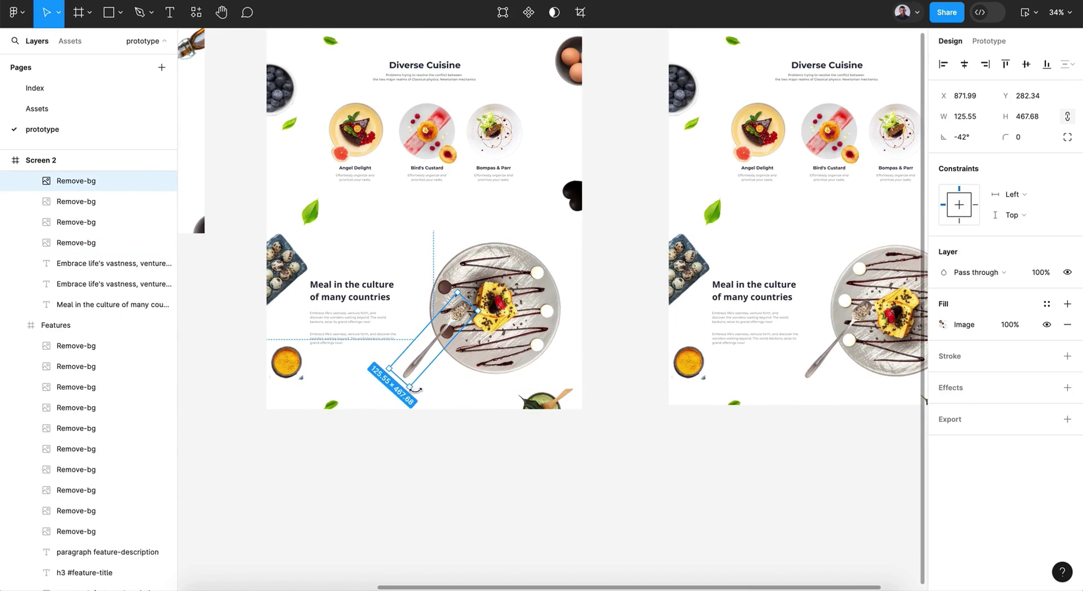
{"action": "left_click_drag", "start_coordinate": [413, 389], "coordinate": [451, 393]}
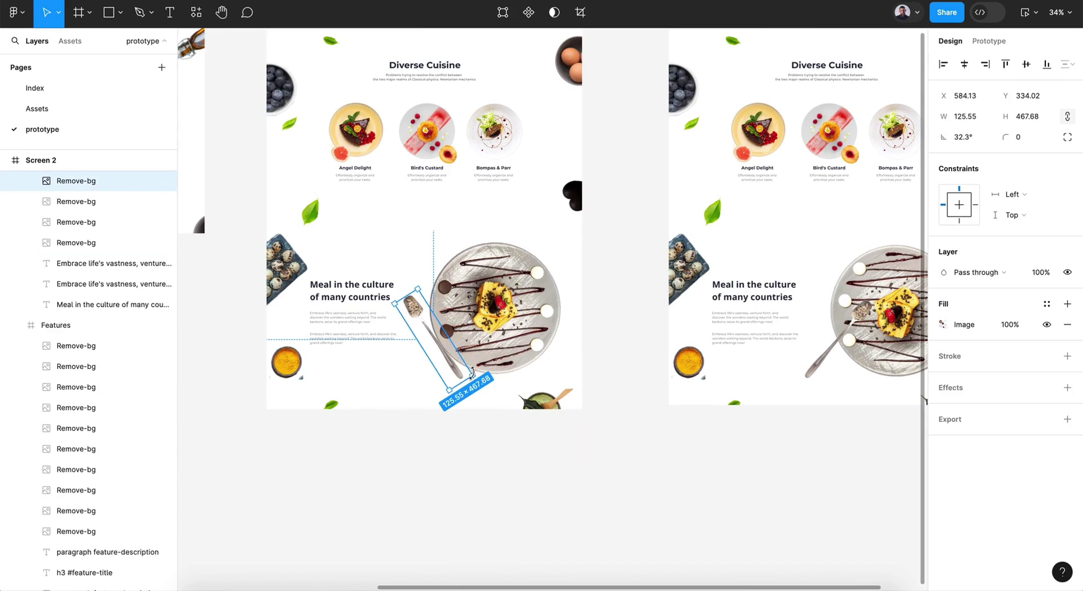
Step: Shift Screen 2's quail egg tray, yellow bowl, green bowl and black fruit outward past the frame's side edges, with the egg tray at X -202
{"action": "left_click", "coordinate": [277, 271]}
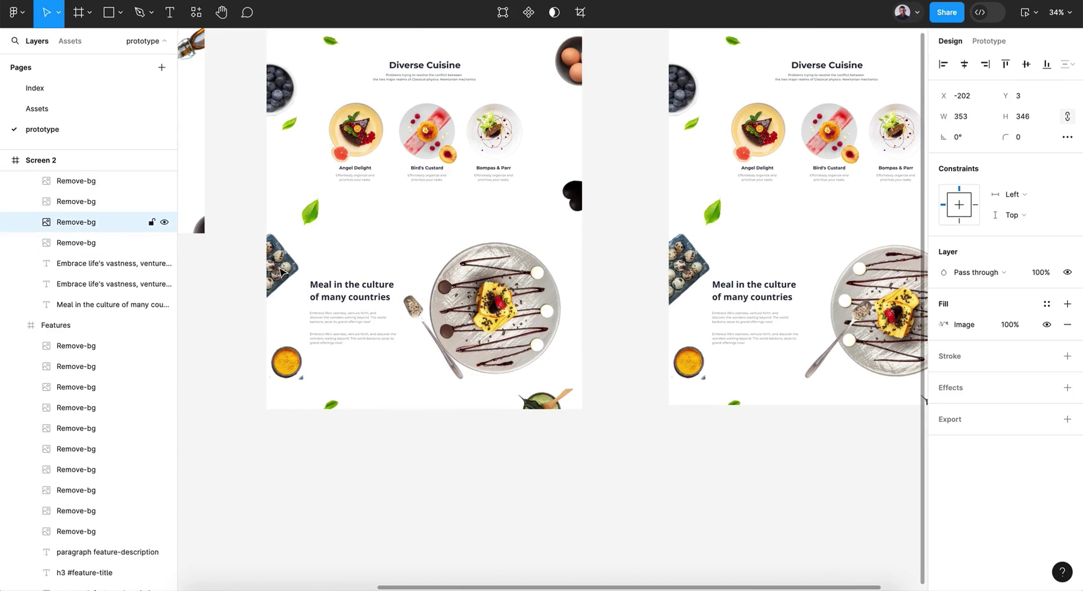
{"action": "left_click_drag", "start_coordinate": [290, 361], "coordinate": [295, 362]}
{"action": "left_click", "coordinate": [541, 406]}
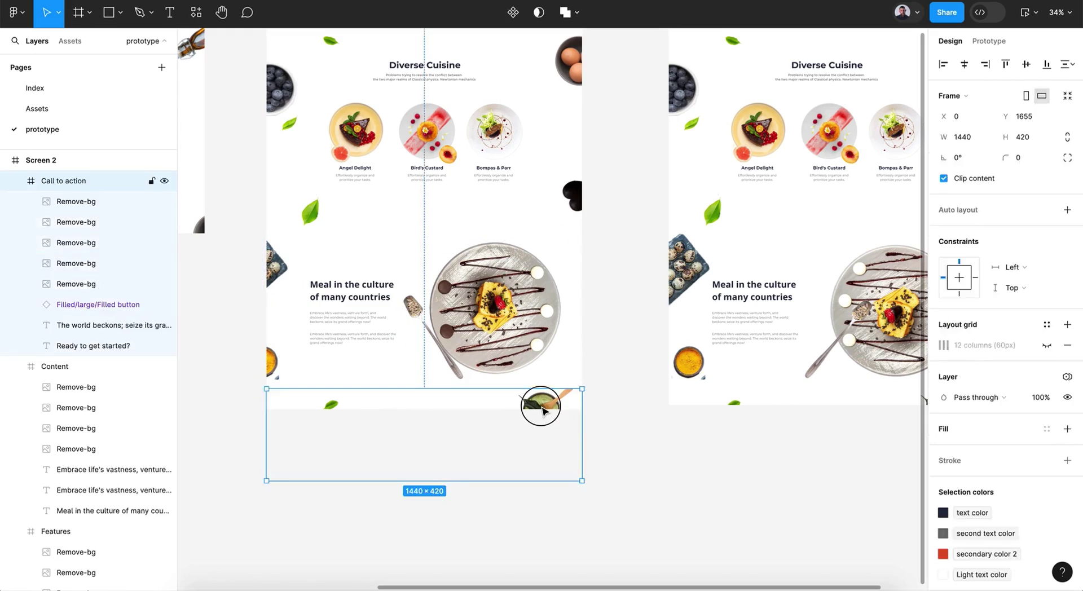
{"action": "double_click", "coordinate": [541, 407]}
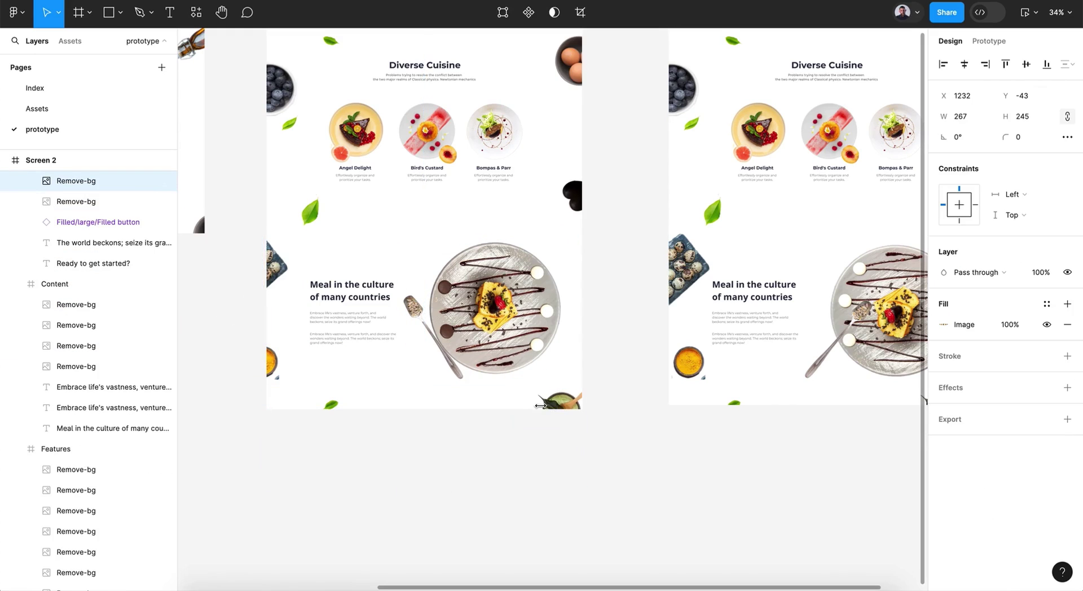
{"action": "left_click", "coordinate": [573, 195]}
{"action": "double_click", "coordinate": [572, 195]}
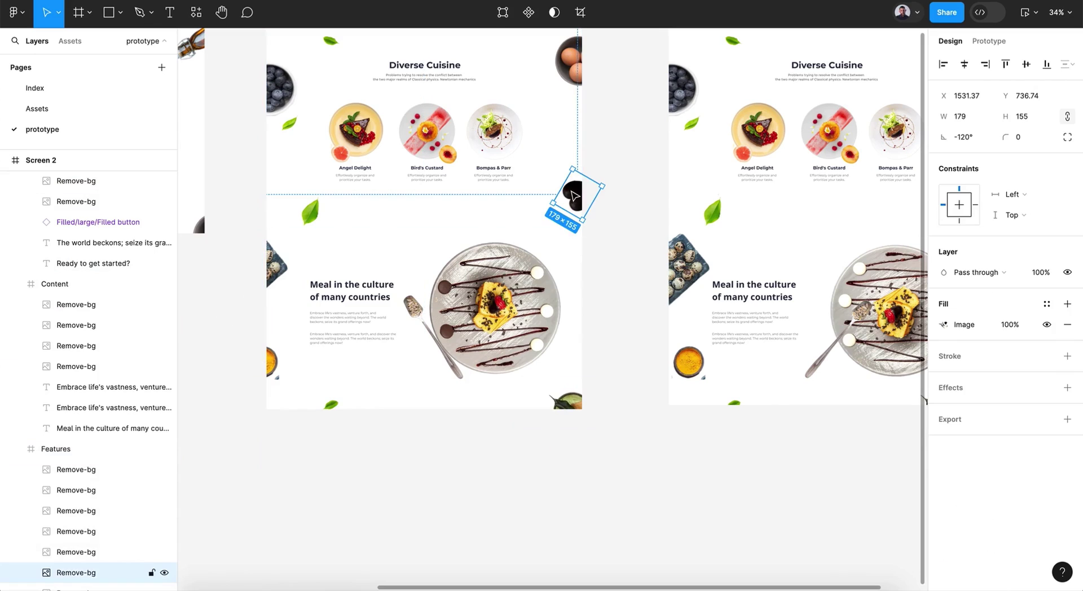
{"action": "left_click", "coordinate": [623, 237]}
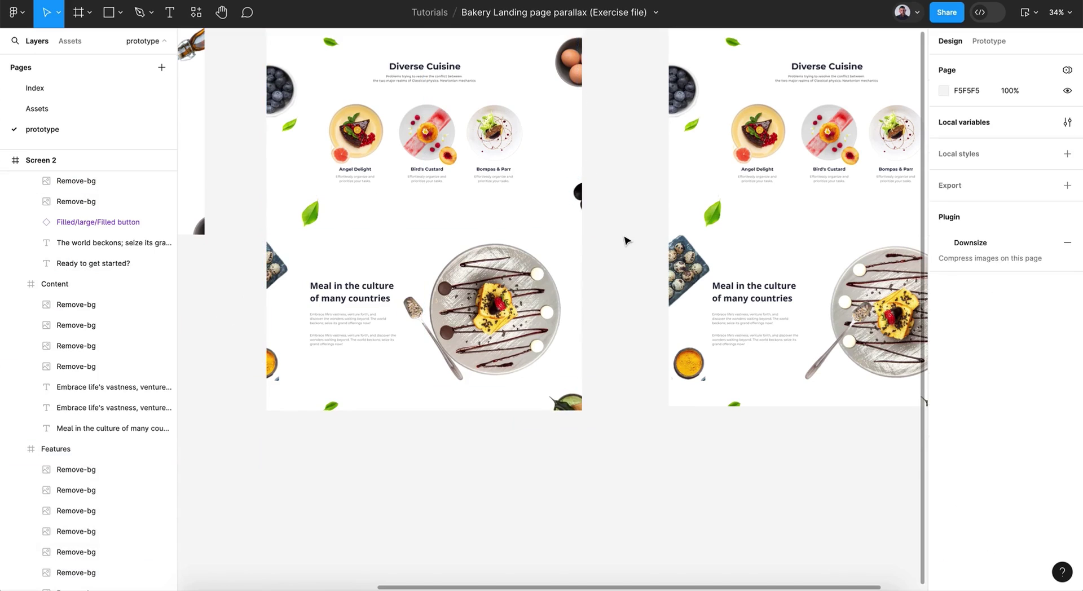
Step: Shorten the Screen 2 frame to a height of about 945 so only the Diverse Cuisine section shows
{"action": "scroll", "coordinate": [623, 237], "scroll_direction": "up", "scroll_amount": 3}
{"action": "left_click", "coordinate": [310, 102]}
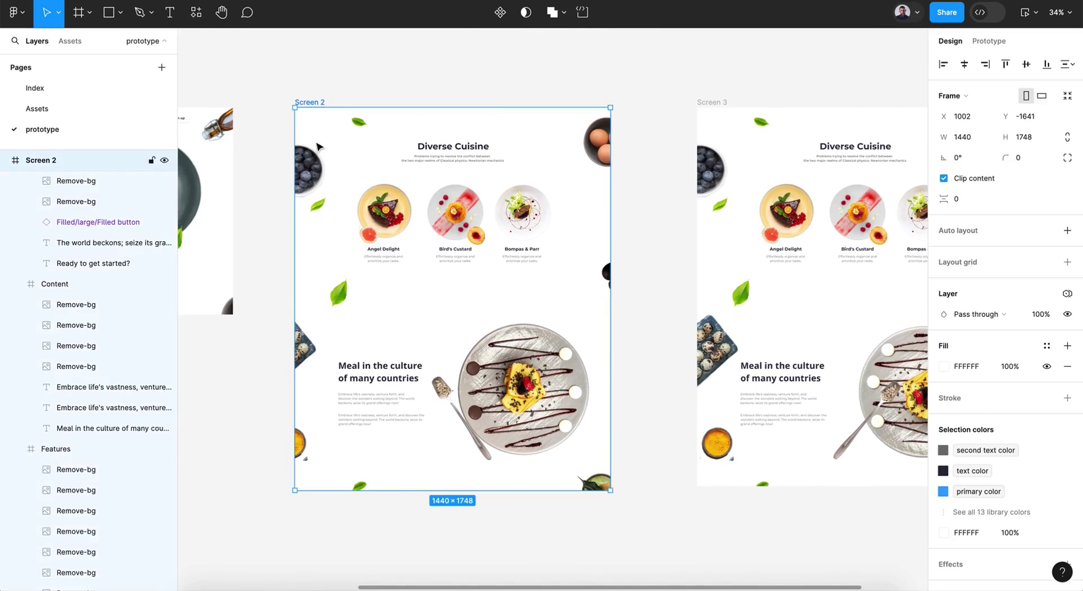
{"action": "left_click_drag", "start_coordinate": [454, 490], "coordinate": [456, 315]}
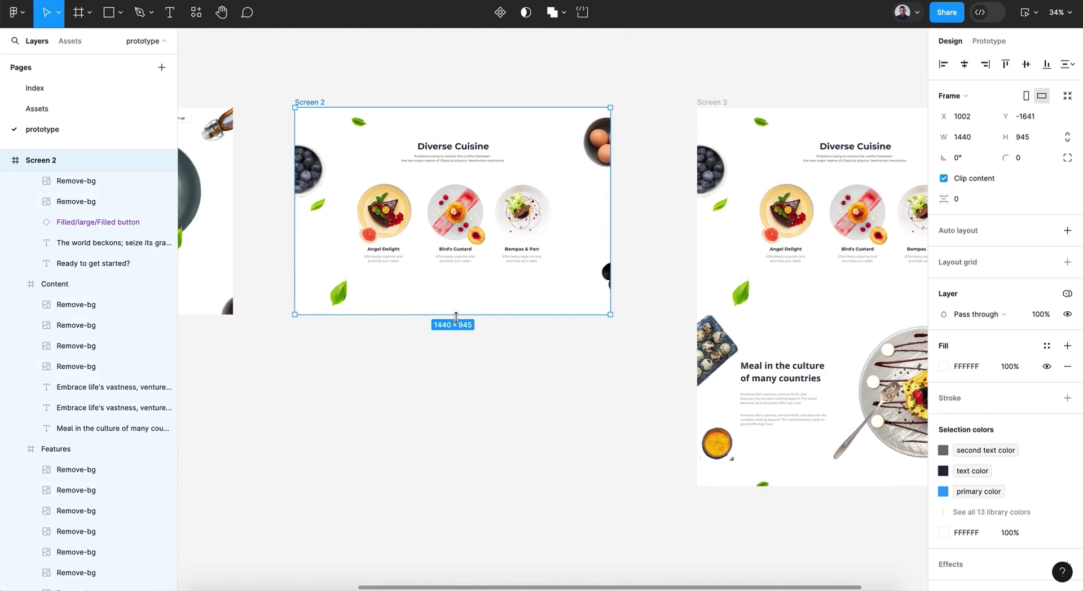
Step: In Screen 3's Features section, move the Bird's Custard dish image, peach, title and description upward together
{"action": "scroll", "coordinate": [457, 319], "scroll_direction": "left", "scroll_amount": 7}
{"action": "scroll", "coordinate": [459, 321], "scroll_direction": "right", "scroll_amount": 12}
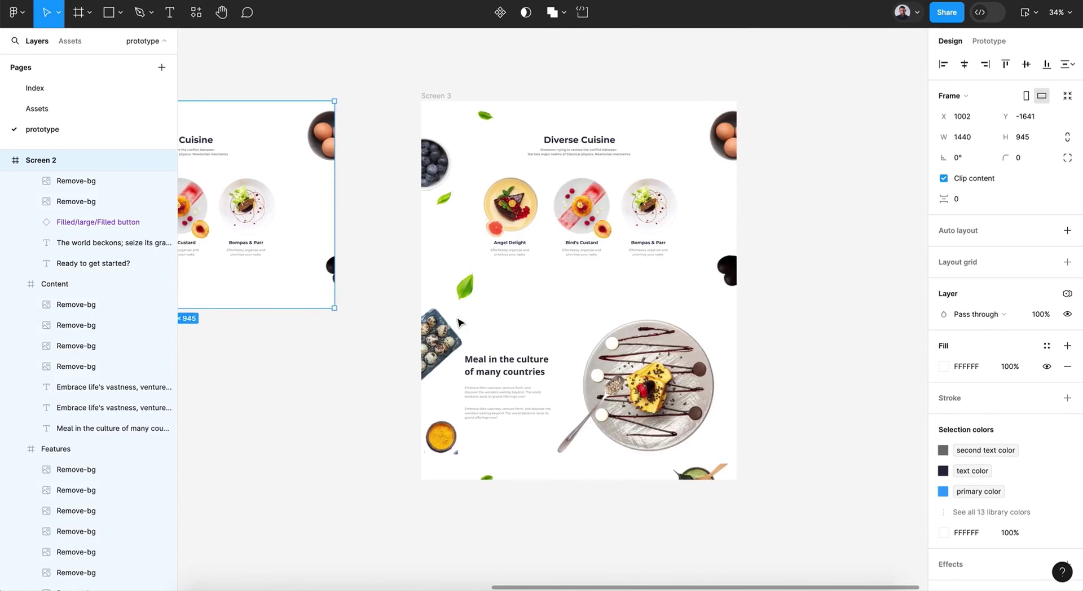
{"action": "left_click", "coordinate": [583, 239]}
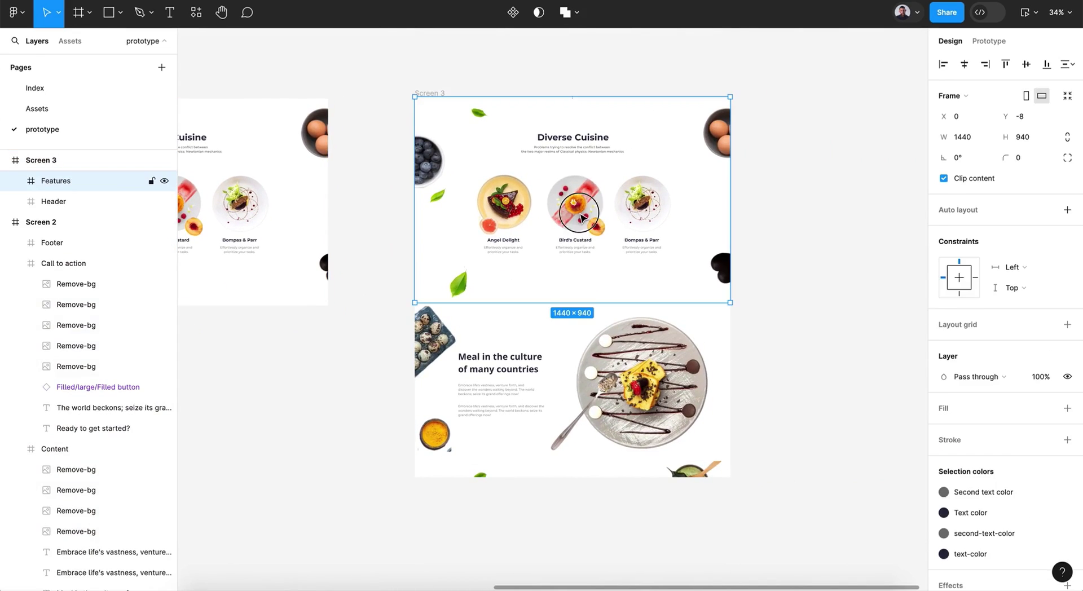
{"action": "double_click", "coordinate": [582, 218]}
{"action": "left_click", "coordinate": [580, 248], "text": "shift"}
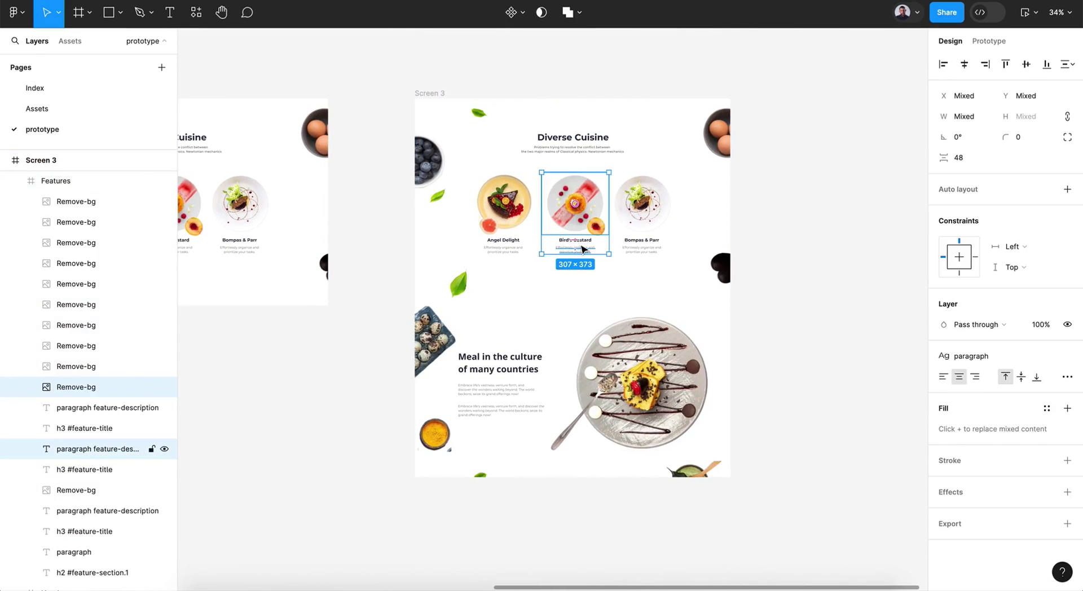
{"action": "left_click", "coordinate": [588, 243], "text": "shift"}
{"action": "left_click", "coordinate": [585, 240], "text": "shift"}
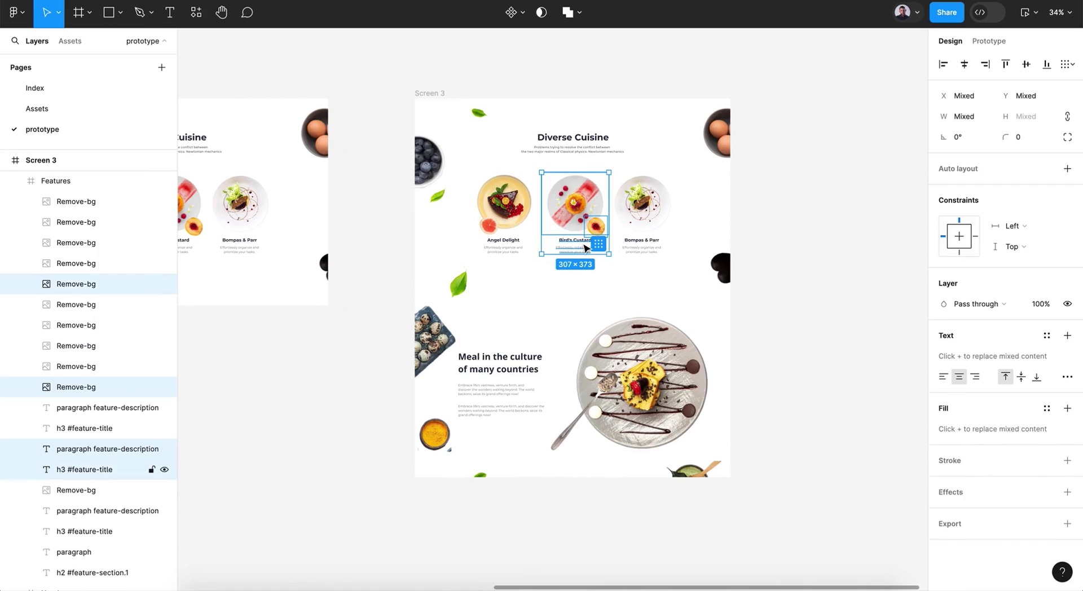
{"action": "key", "text": "shift+Up"}
{"action": "key", "text": "shift+Up"}
{"action": "key", "text": "shift+Up"}
{"action": "key", "text": "shift+Up"}
{"action": "key", "text": "shift+Up"}
{"action": "key", "text": "shift+Up"}
{"action": "key", "text": "shift+Up"}
{"action": "key", "text": "shift+Up"}
{"action": "key", "text": "shift+Up"}
{"action": "key", "text": "shift+Up"}
{"action": "key", "text": "shift+Up"}
{"action": "key", "text": "shift+Up"}
{"action": "key", "text": "shift+Up"}
{"action": "key", "text": "shift+Up"}
{"action": "key", "text": "shift+Up"}
{"action": "key", "text": "shift+Up"}
{"action": "key", "text": "shift+Up"}
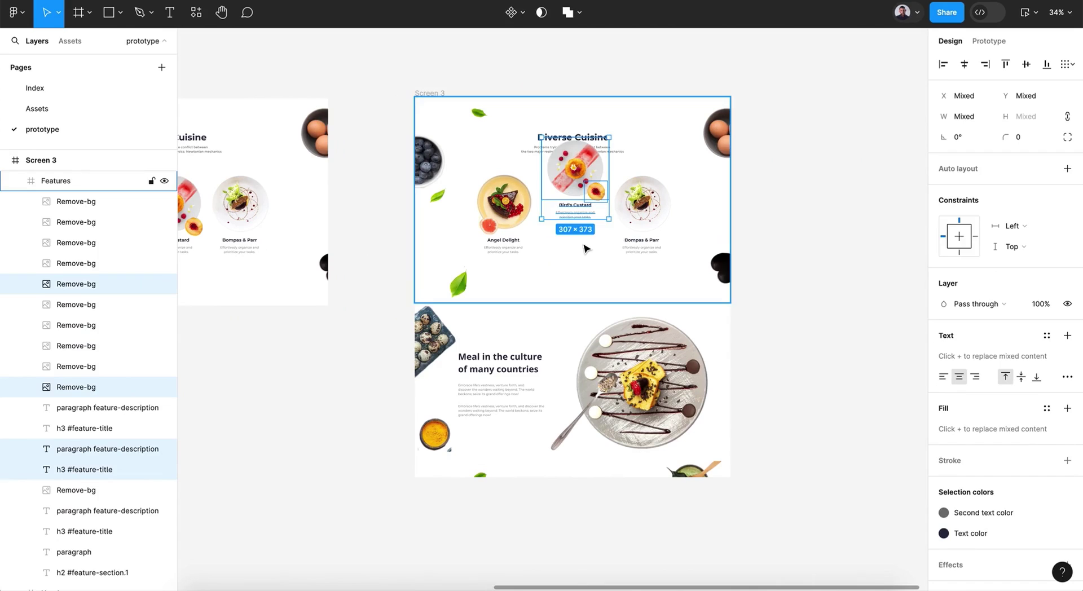
Step: Move Screen 3's Bompas & Parr dish image, title and description upward together, higher than the Bird's Custard item
{"action": "left_click", "coordinate": [654, 255]}
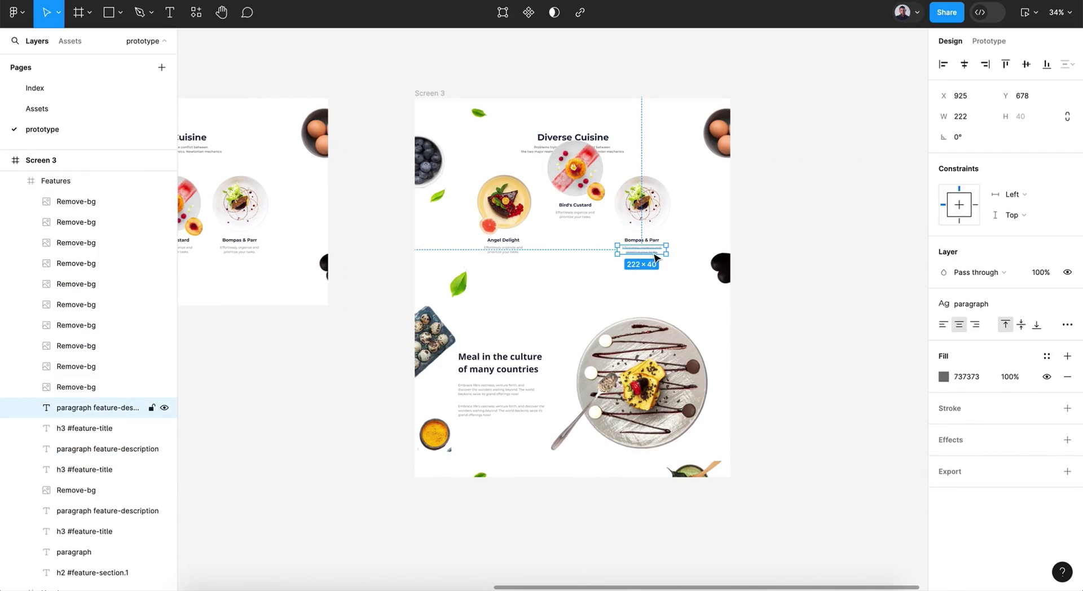
{"action": "left_click", "coordinate": [641, 239], "text": "shift"}
{"action": "left_click", "coordinate": [656, 224], "text": "shift"}
{"action": "key", "text": "shift+Up"}
{"action": "key", "text": "shift+Up"}
{"action": "key", "text": "shift+Up"}
{"action": "key", "text": "shift+Up"}
{"action": "key", "text": "shift+Up"}
{"action": "key", "text": "shift+Up"}
{"action": "key", "text": "shift+Up"}
{"action": "key", "text": "shift+Up"}
{"action": "key", "text": "shift+Up"}
{"action": "key", "text": "shift+Up"}
{"action": "key", "text": "shift+Up"}
{"action": "key", "text": "shift+Up"}
{"action": "key", "text": "shift+Up"}
{"action": "key", "text": "shift+Up"}
{"action": "key", "text": "shift+Up"}
{"action": "key", "text": "shift+Up"}
{"action": "key", "text": "shift+Up"}
{"action": "key", "text": "shift+Up"}
{"action": "key", "text": "shift+Up"}
{"action": "key", "text": "shift+Up"}
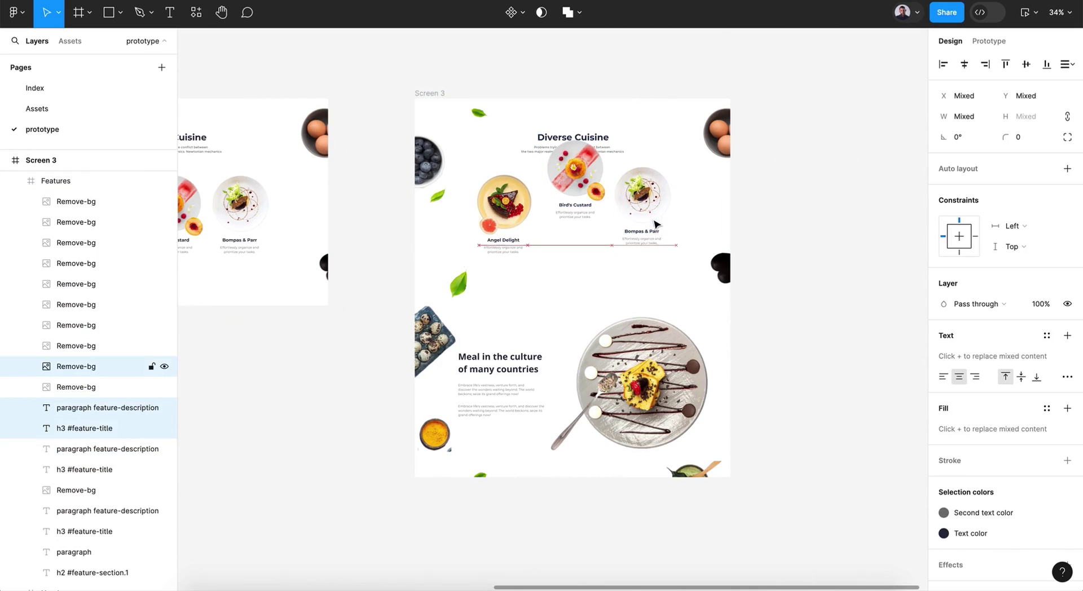
{"action": "key", "text": "shift+Up"}
{"action": "key", "text": "shift+Up"}
{"action": "key", "text": "shift+Up"}
{"action": "key", "text": "shift+Up"}
{"action": "key", "text": "shift+Up"}
{"action": "key", "text": "shift+Up"}
{"action": "key", "text": "shift+Up"}
{"action": "key", "text": "shift+Up"}
{"action": "key", "text": "shift+Up"}
{"action": "key", "text": "shift+Up"}
{"action": "key", "text": "shift+Up"}
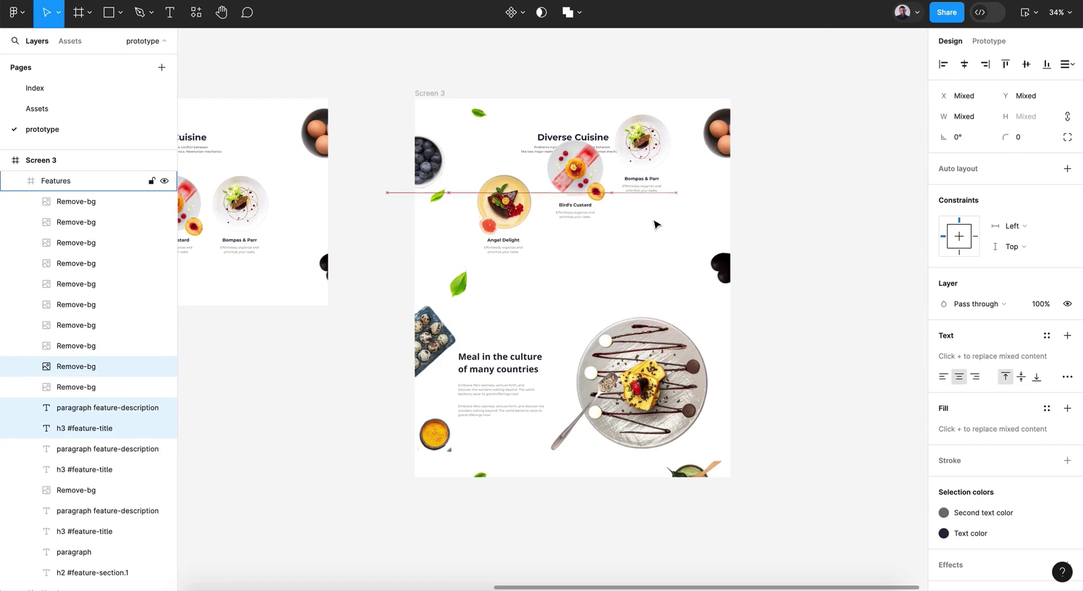
Step: Rotate the three dish images in Screen 3's Features section together
{"action": "left_click", "coordinate": [643, 141]}
{"action": "left_click", "coordinate": [562, 170], "text": "shift"}
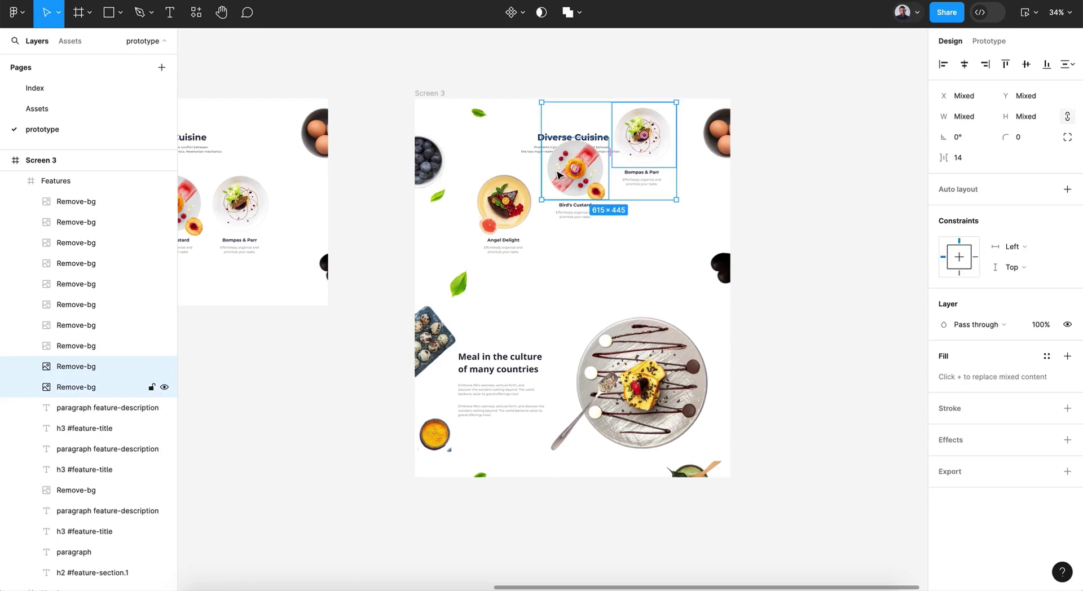
{"action": "left_click", "coordinate": [500, 199], "text": "shift"}
{"action": "left_click_drag", "start_coordinate": [943, 139], "coordinate": [902, 138]}
Step: Rotate Screen 3's brown egg bowl to -16.69° and move it rightward past the frame edge
{"action": "left_click", "coordinate": [725, 132]}
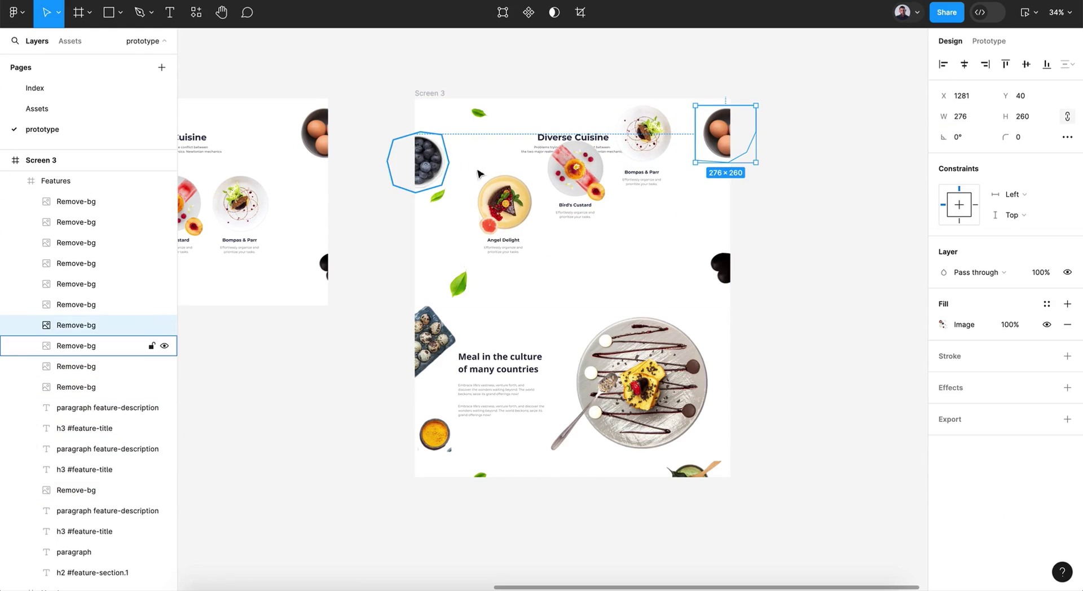
{"action": "left_click_drag", "start_coordinate": [688, 169], "coordinate": [690, 152]}
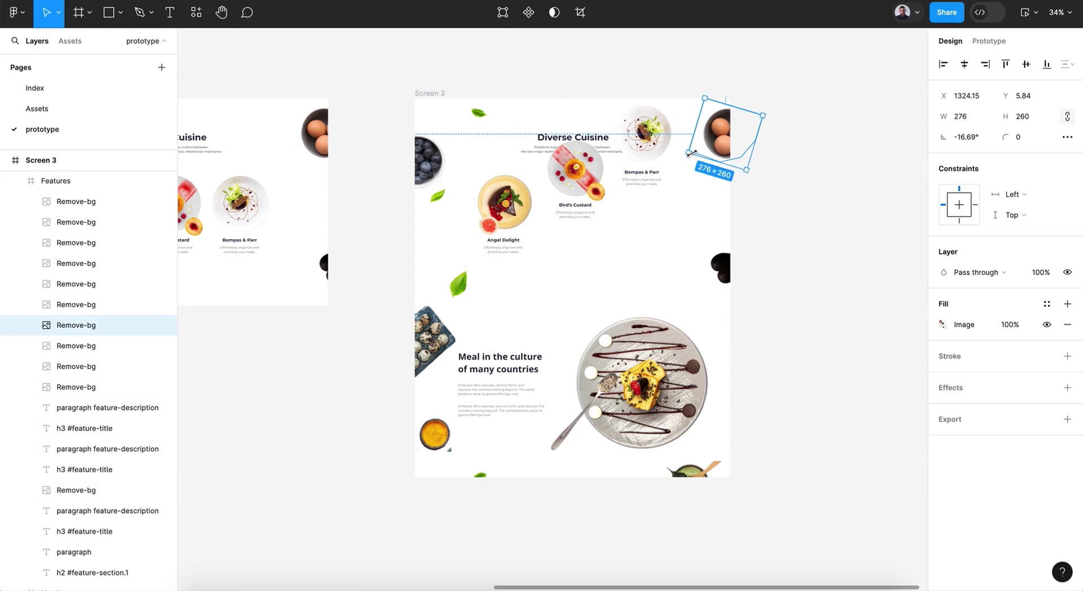
{"action": "key", "text": "shift+Right"}
{"action": "key", "text": "shift+Right"}
{"action": "key", "text": "shift+Right"}
{"action": "key", "text": "shift+Right"}
{"action": "key", "text": "shift+Right"}
{"action": "key", "text": "shift+Right"}
{"action": "key", "text": "shift+Right"}
Step: Rotate Screen 3's blueberry bowl to 32.27° and move it past the frame's left edge, to X -278.44
{"action": "left_click", "coordinate": [431, 163]}
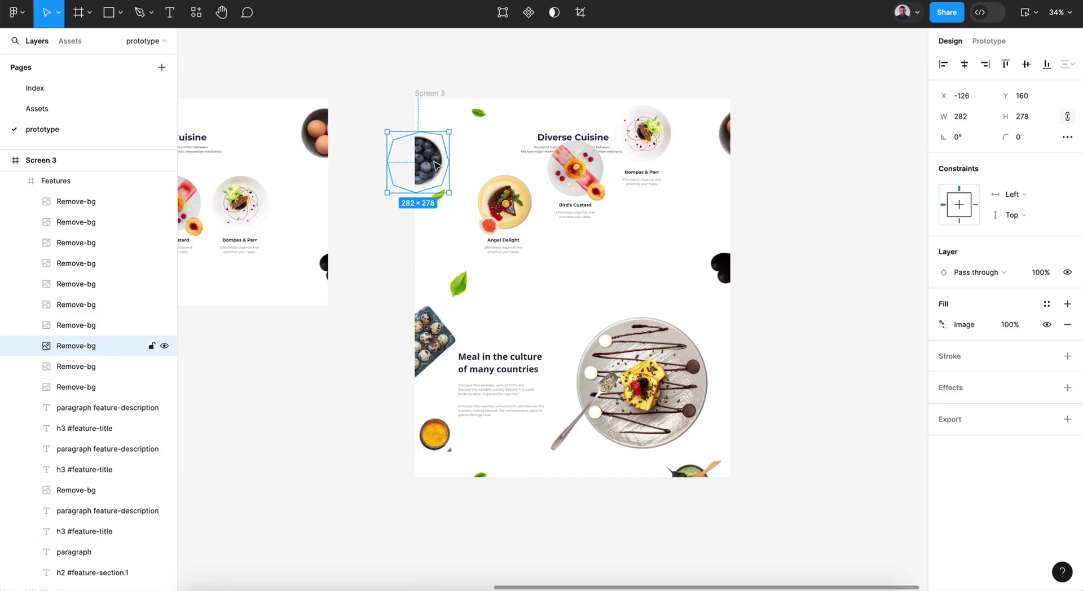
{"action": "left_click_drag", "start_coordinate": [452, 198], "coordinate": [471, 179]}
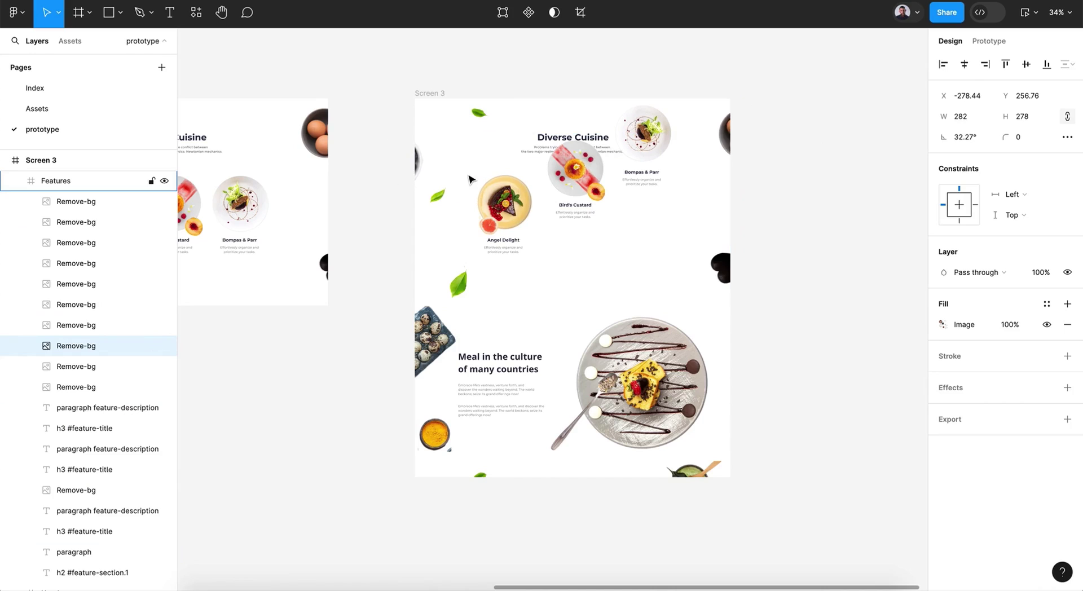
Step: Shift Screen 3's two small upper leaves leftward, placing the one beside Angel Delight at X 1
{"action": "left_click", "coordinate": [487, 116]}
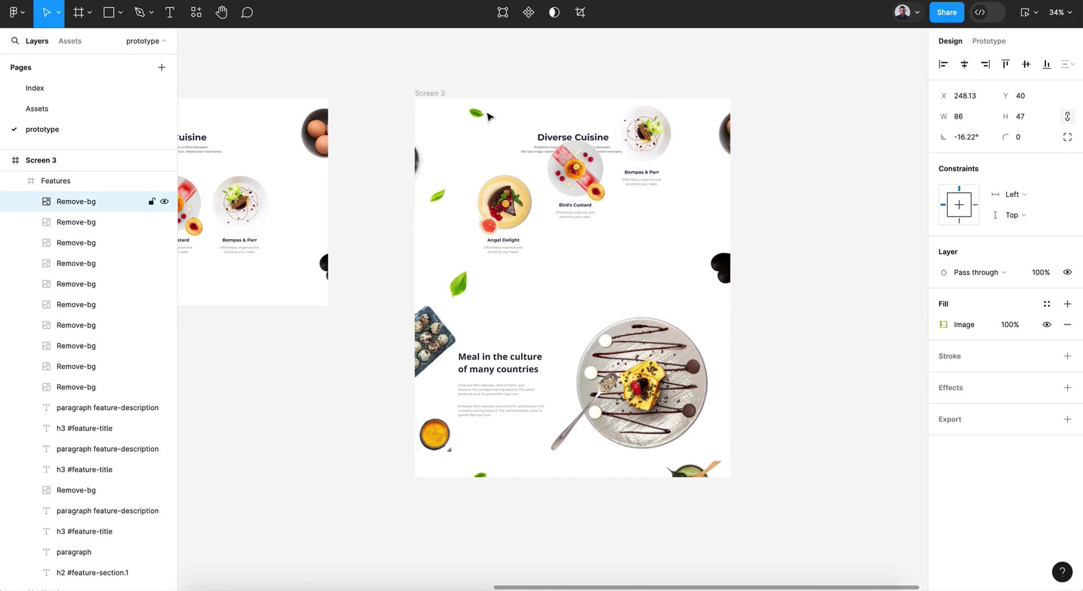
{"action": "left_click", "coordinate": [440, 200]}
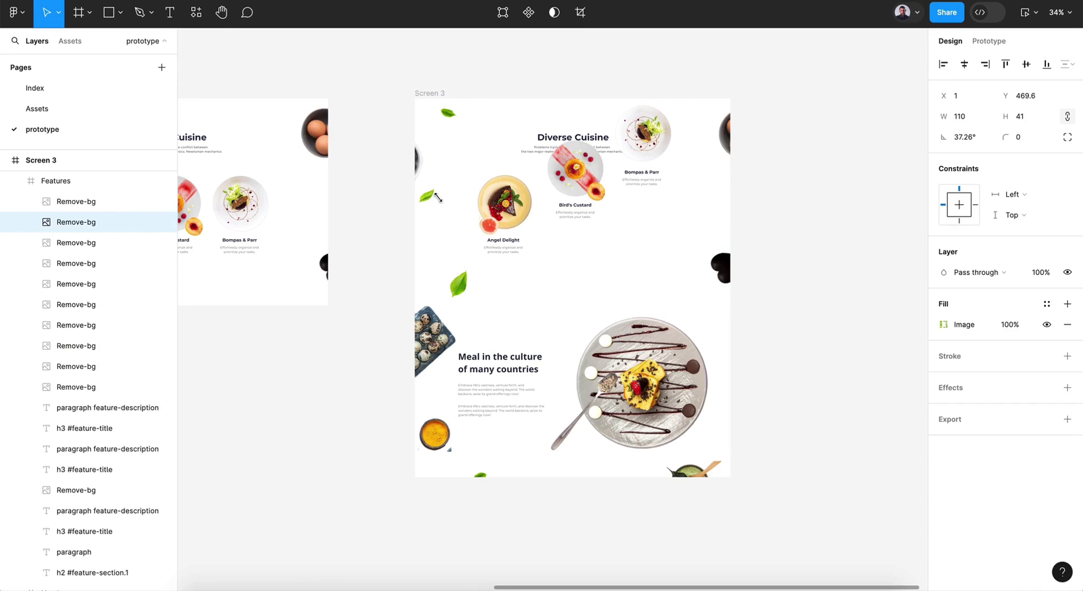
Step: Shift the large lower leaf in Screen 3's Features section slightly left, and collapse that section in the layer list
{"action": "left_click", "coordinate": [462, 289]}
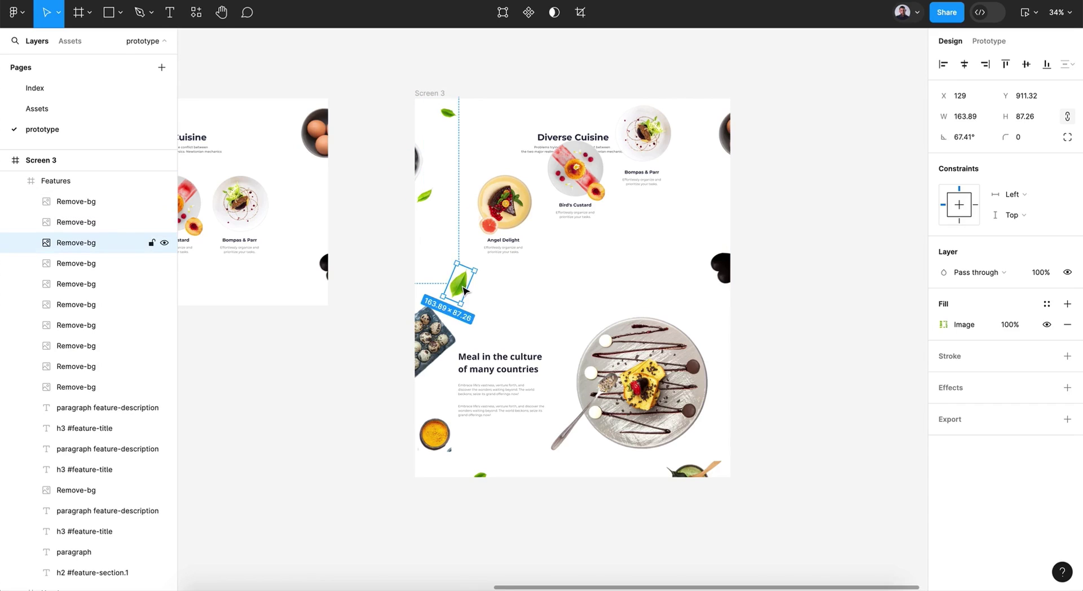
{"action": "left_click", "coordinate": [571, 422]}
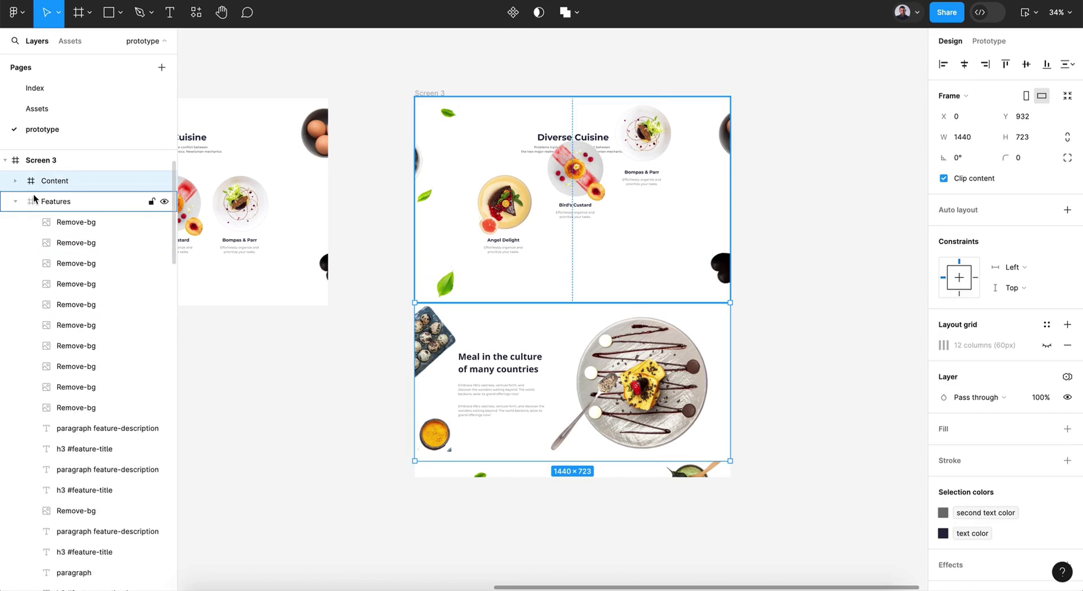
{"action": "left_click", "coordinate": [15, 203]}
Step: Move Screen 3's Header, Features, Content, Call to action and Footer sections up together until the Content section fills the upper part of the frame
{"action": "left_click", "coordinate": [50, 223]}
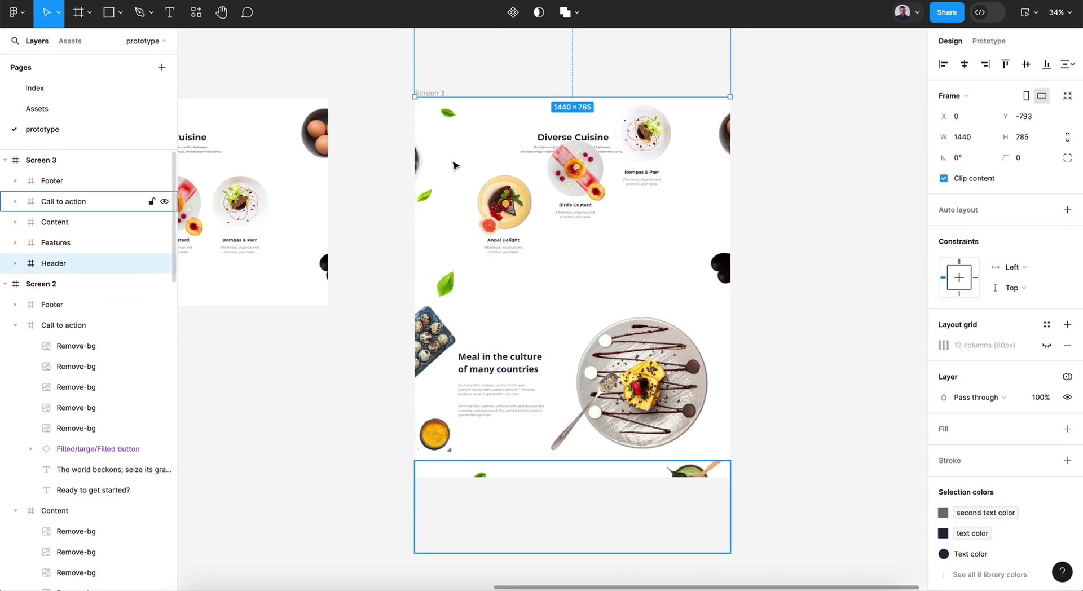
{"action": "left_click", "coordinate": [62, 244], "text": "shift"}
{"action": "left_click", "coordinate": [63, 221], "text": "shift"}
{"action": "left_click", "coordinate": [66, 202], "text": "shift"}
{"action": "left_click", "coordinate": [66, 181], "text": "shift"}
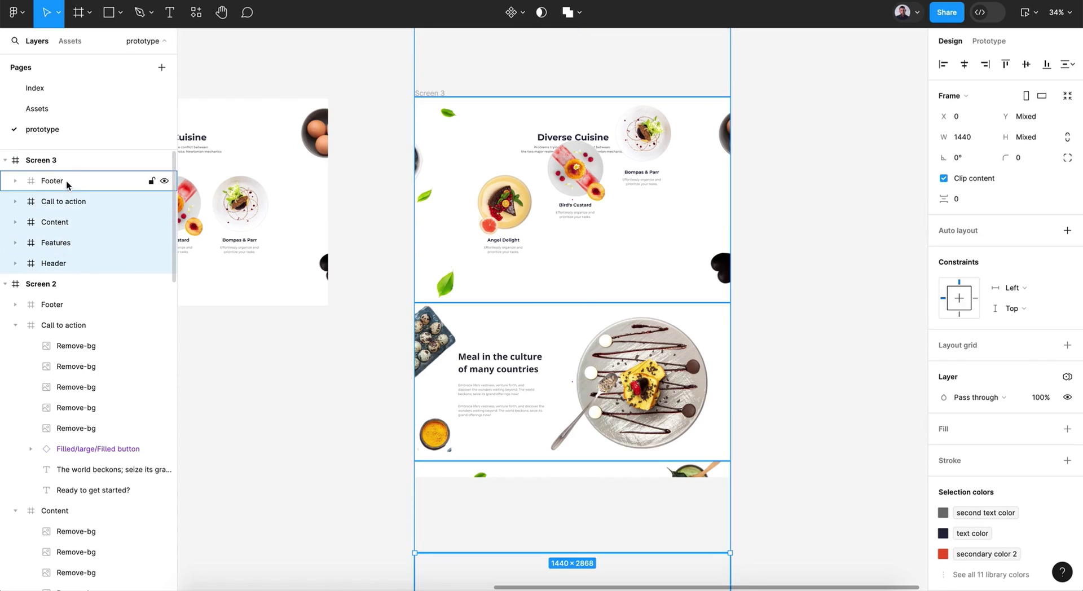
{"action": "left_click_drag", "start_coordinate": [621, 375], "coordinate": [629, 207]}
Step: Shorten the Screen 3 frame from its lower edge to a height of 945
{"action": "left_click", "coordinate": [444, 95]}
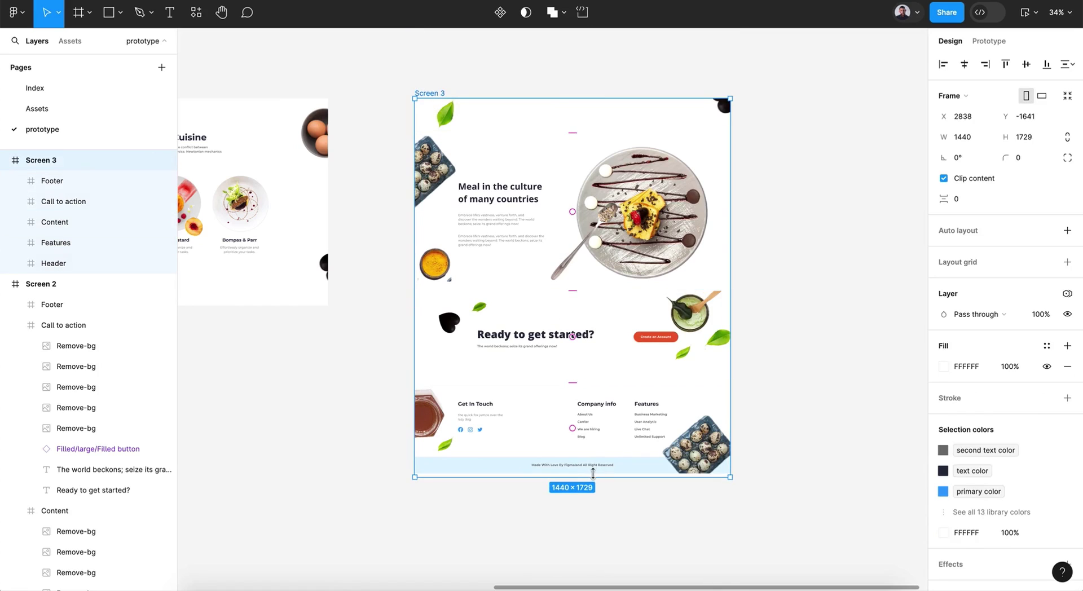
{"action": "left_click_drag", "start_coordinate": [593, 459], "coordinate": [594, 307]}
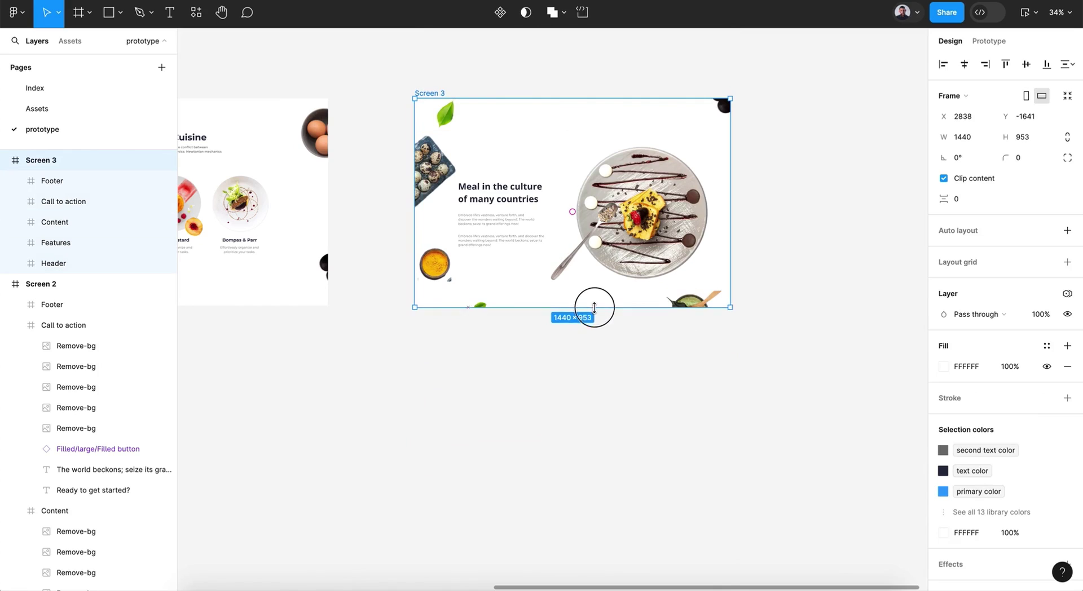
{"action": "left_click", "coordinate": [586, 417]}
{"action": "scroll", "coordinate": [586, 338], "scroll_direction": "left", "scroll_amount": 3}
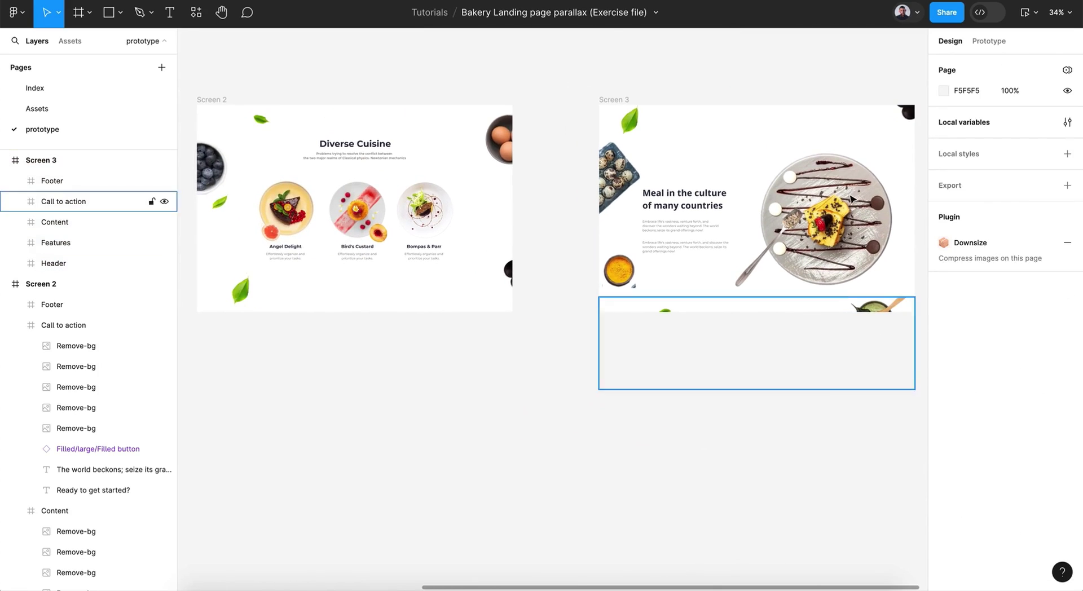
Step: Delete Screen 3's on-drag prototype connection to Screen 1
{"action": "left_click", "coordinate": [988, 41]}
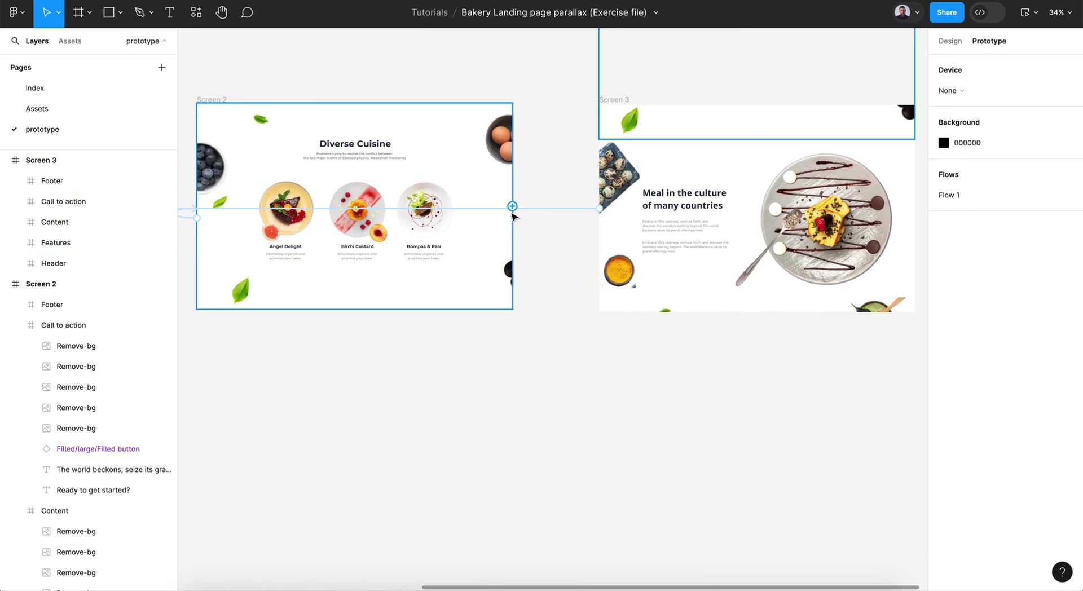
{"action": "left_click", "coordinate": [560, 213]}
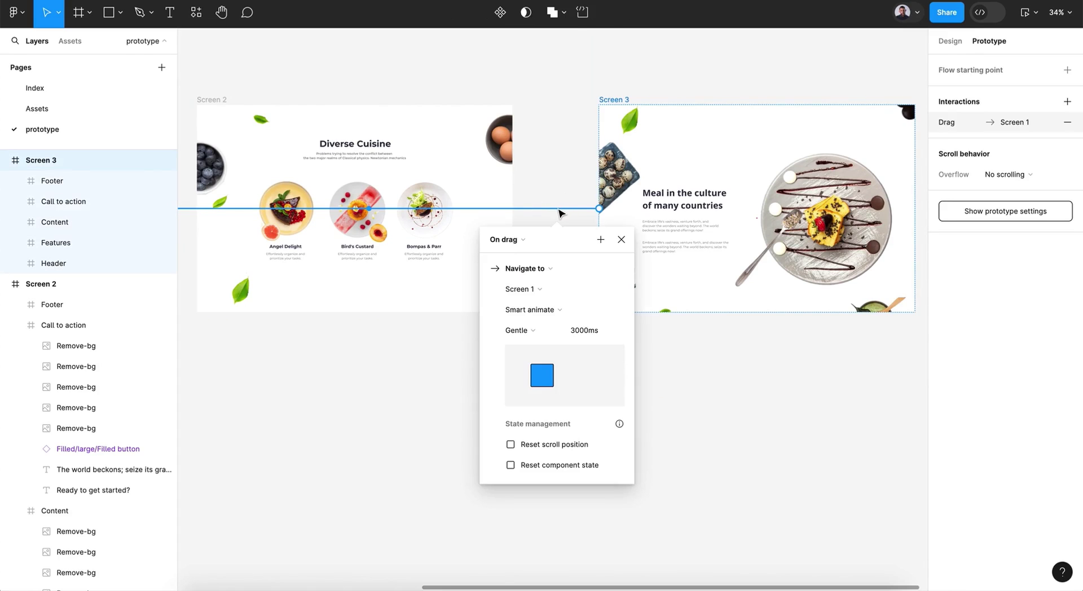
{"action": "key", "text": "Delete"}
Step: Try to link the whole Screen 2 frame to Screen 3 with an on-drag Smart animate interaction
{"action": "scroll", "coordinate": [561, 213], "scroll_direction": "left", "scroll_amount": 3}
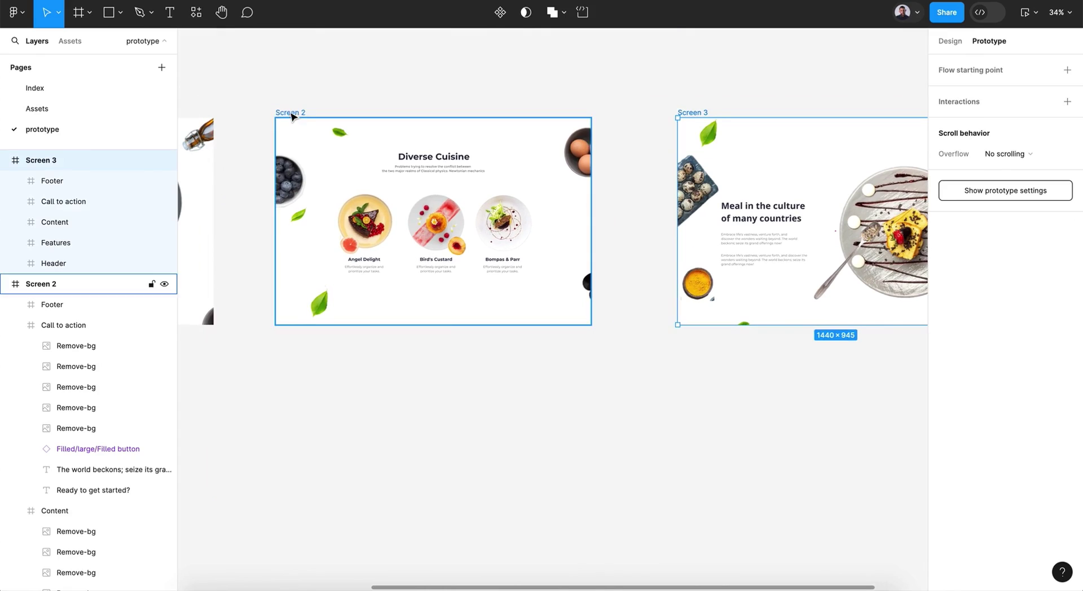
{"action": "left_click", "coordinate": [292, 117]}
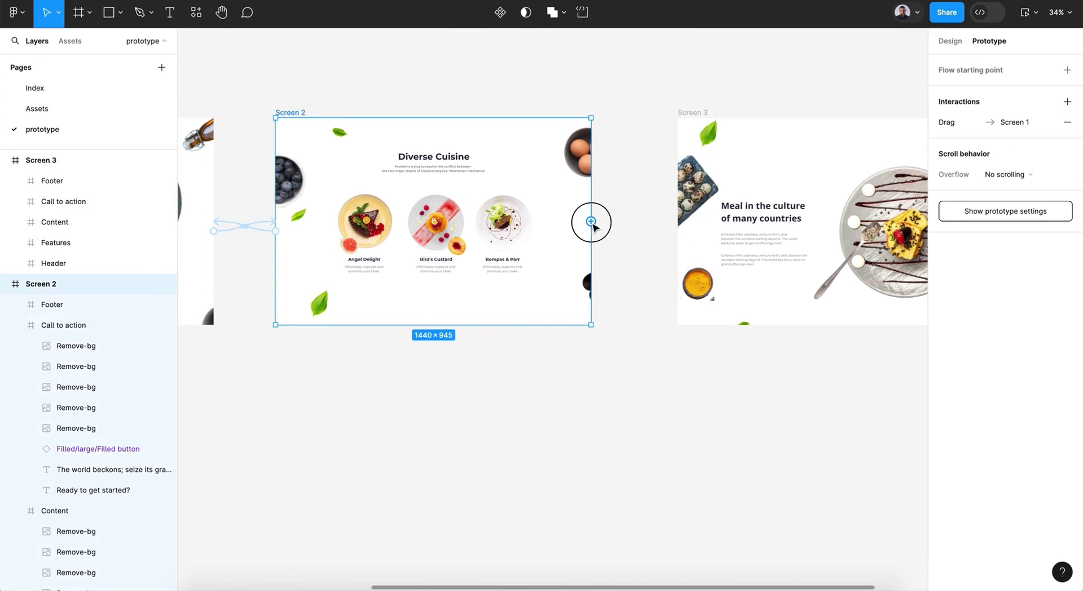
{"action": "left_click_drag", "start_coordinate": [591, 222], "coordinate": [748, 255]}
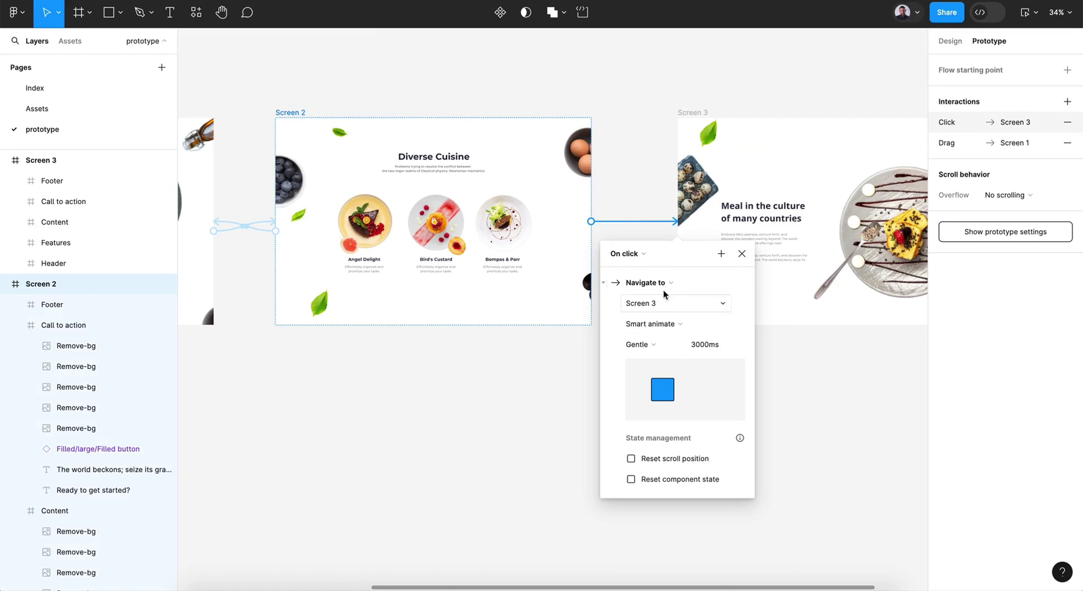
{"action": "left_click", "coordinate": [631, 255]}
{"action": "left_click", "coordinate": [637, 269]}
{"action": "left_click", "coordinate": [744, 258]}
Step: Preview the prototype from Screen 2 and test dragging up and down to see which screens it reaches
{"action": "scroll", "coordinate": [742, 395], "scroll_direction": "right", "scroll_amount": 5}
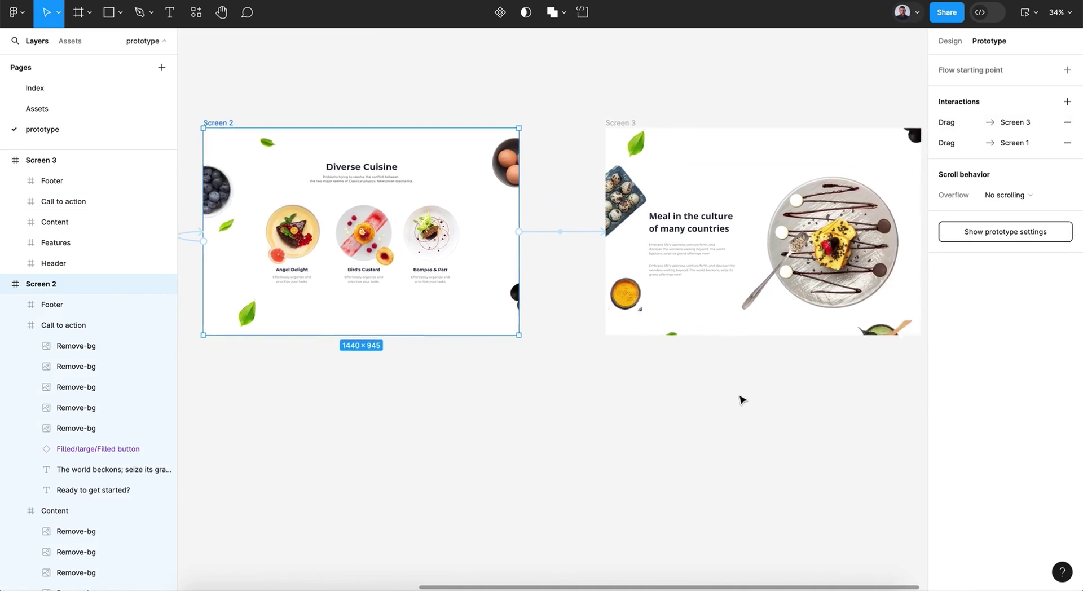
{"action": "scroll", "coordinate": [743, 399], "scroll_direction": "left", "scroll_amount": 2}
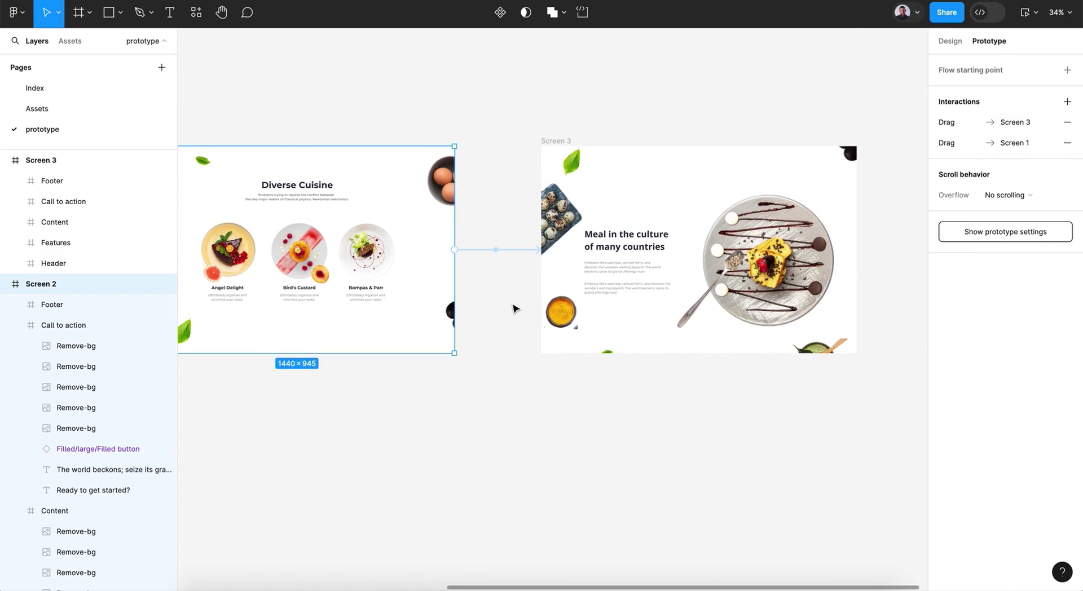
{"action": "scroll", "coordinate": [513, 307], "scroll_direction": "left", "scroll_amount": 8}
{"action": "scroll", "coordinate": [512, 306], "scroll_direction": "right", "scroll_amount": 4}
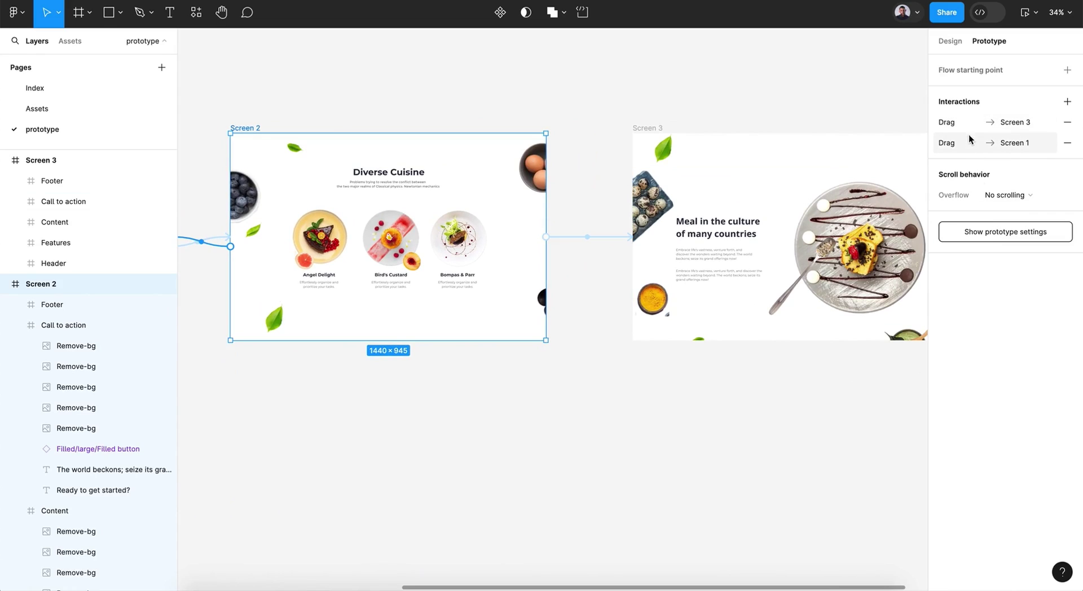
{"action": "left_click", "coordinate": [1026, 13]}
{"action": "left_click", "coordinate": [452, 284]}
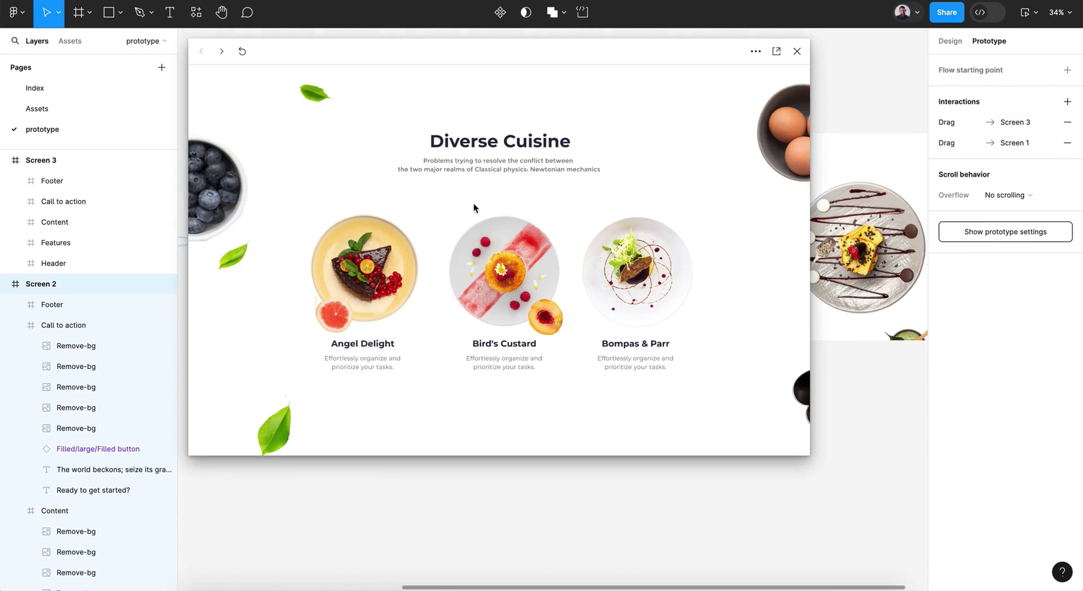
{"action": "left_click_drag", "start_coordinate": [487, 252], "coordinate": [488, 338]}
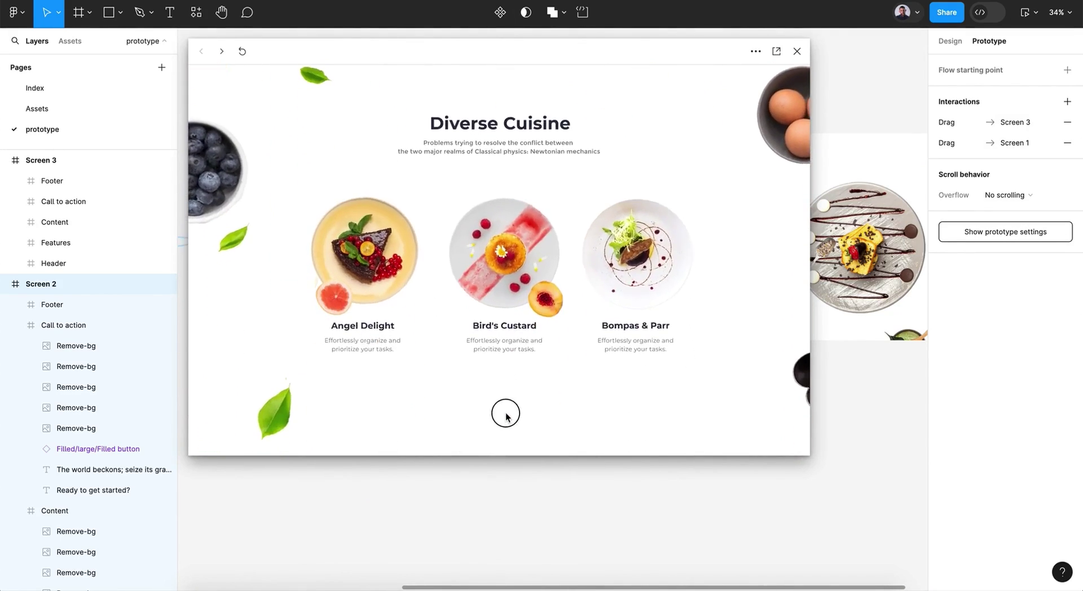
{"action": "left_click_drag", "start_coordinate": [506, 417], "coordinate": [505, 237]}
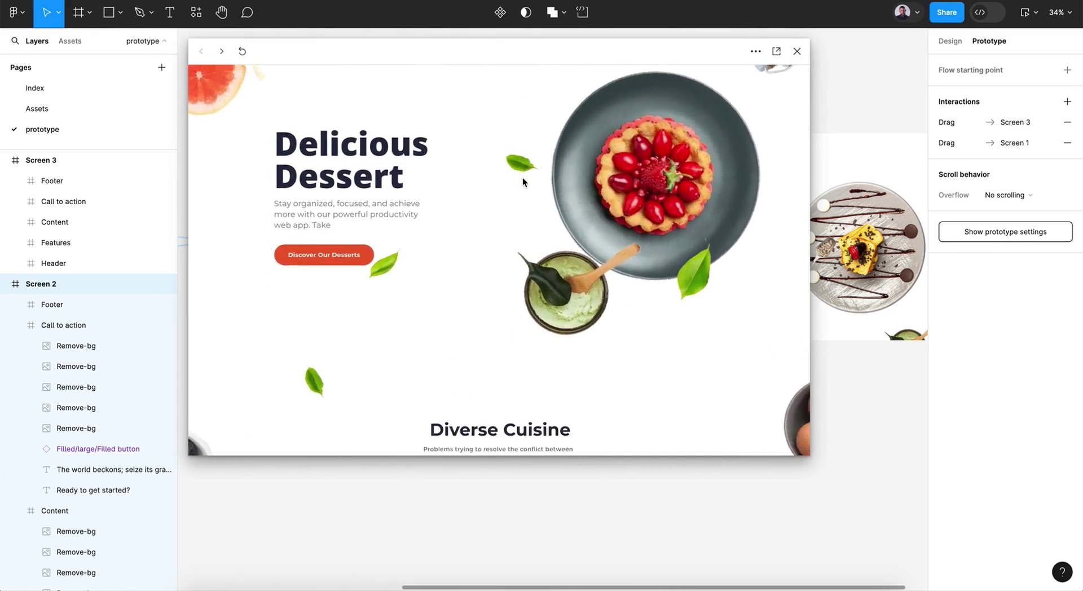
{"action": "left_click_drag", "start_coordinate": [522, 177], "coordinate": [458, 315]}
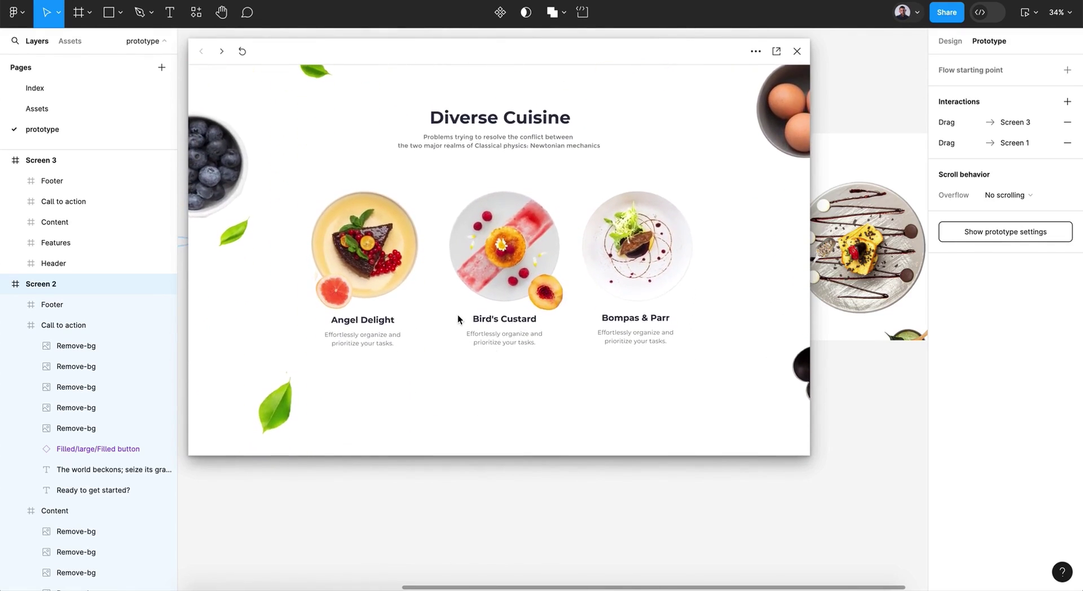
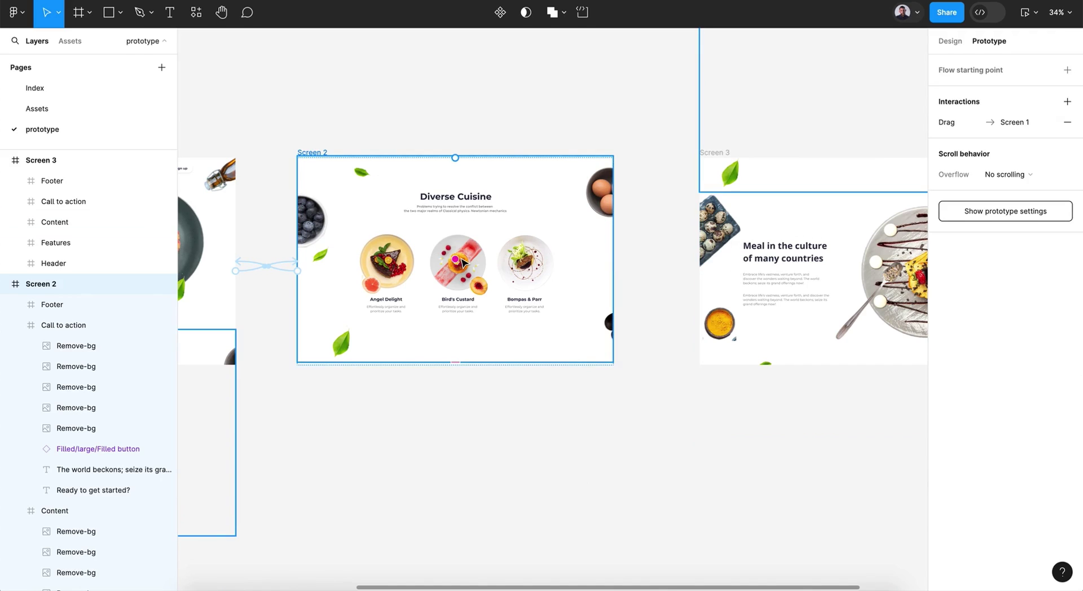
Step: Collapse Screen 2's Call to action, Content and Features sections in the layer list, leaving the Features frame selected
{"action": "left_click", "coordinate": [15, 326]}
{"action": "left_click", "coordinate": [15, 345]}
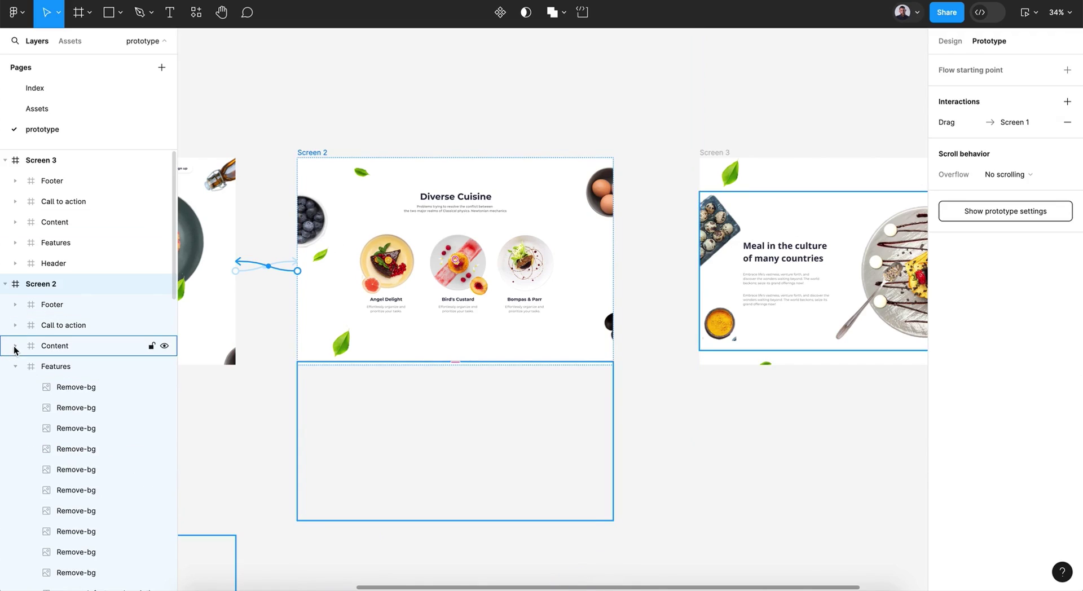
{"action": "left_click", "coordinate": [312, 152]}
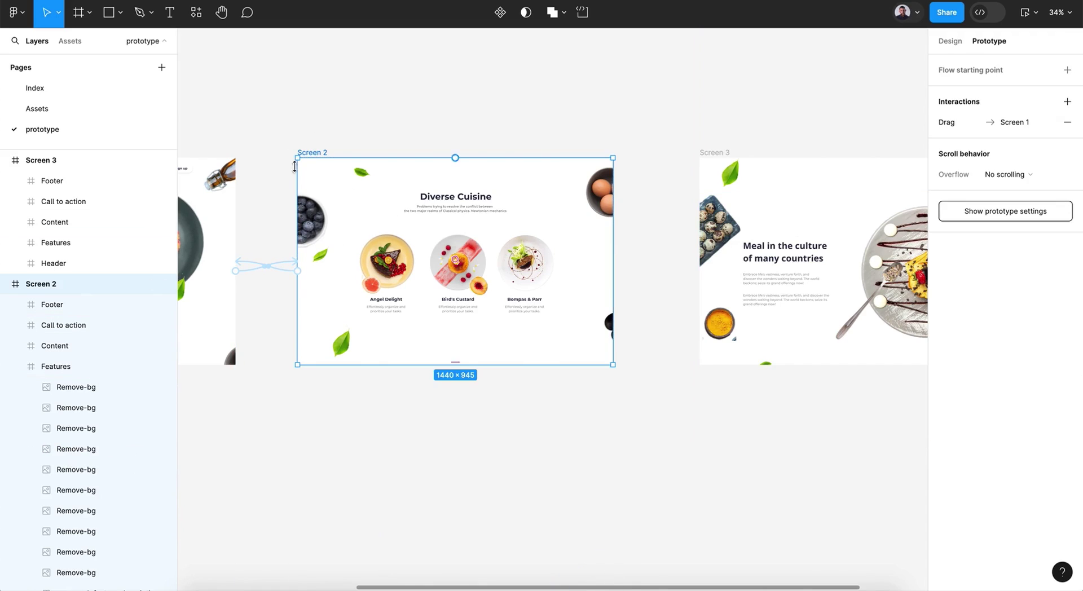
{"action": "double_click", "coordinate": [395, 268]}
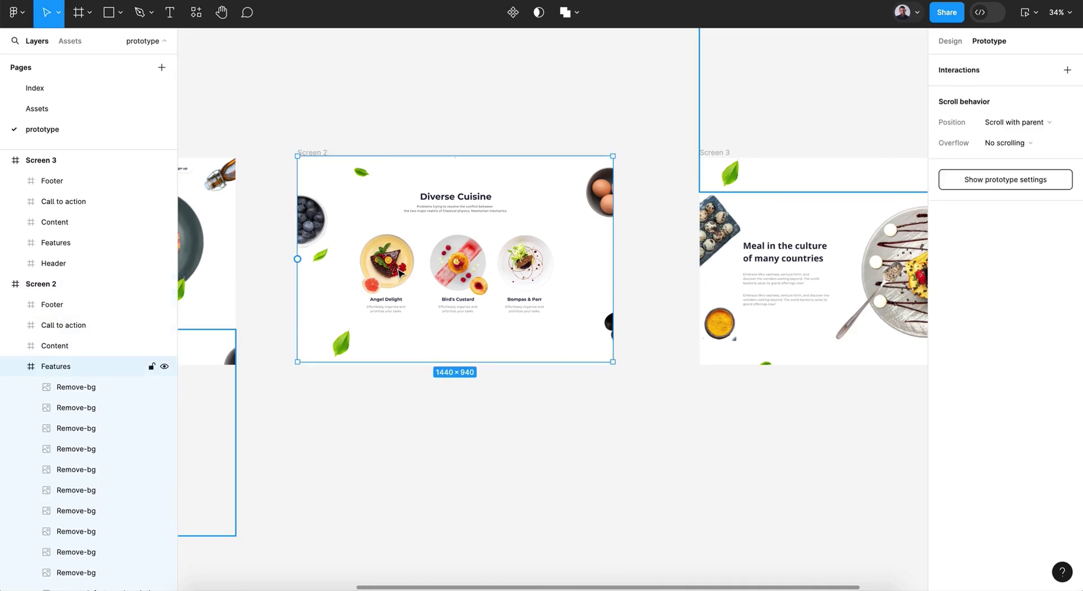
{"action": "left_click", "coordinate": [358, 214]}
{"action": "scroll", "coordinate": [53, 215], "scroll_direction": "up", "scroll_amount": 2}
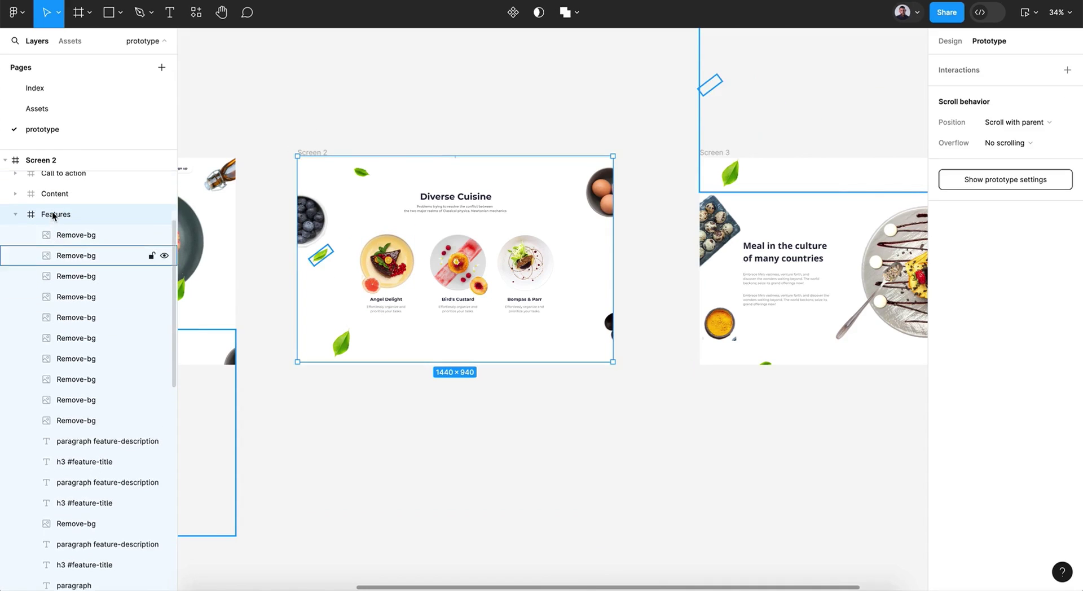
{"action": "left_click", "coordinate": [15, 219]}
Step: Link Screen 2's Features section to Screen 3 with an on-drag Smart animate interaction
{"action": "scroll", "coordinate": [473, 250], "scroll_direction": "left", "scroll_amount": 10}
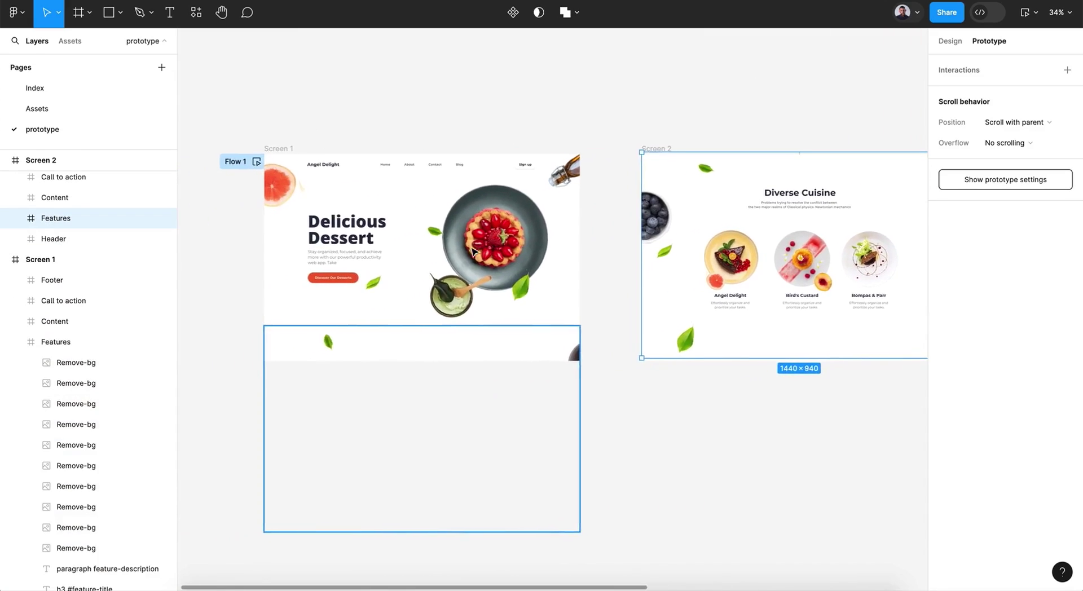
{"action": "scroll", "coordinate": [473, 251], "scroll_direction": "right", "scroll_amount": 10}
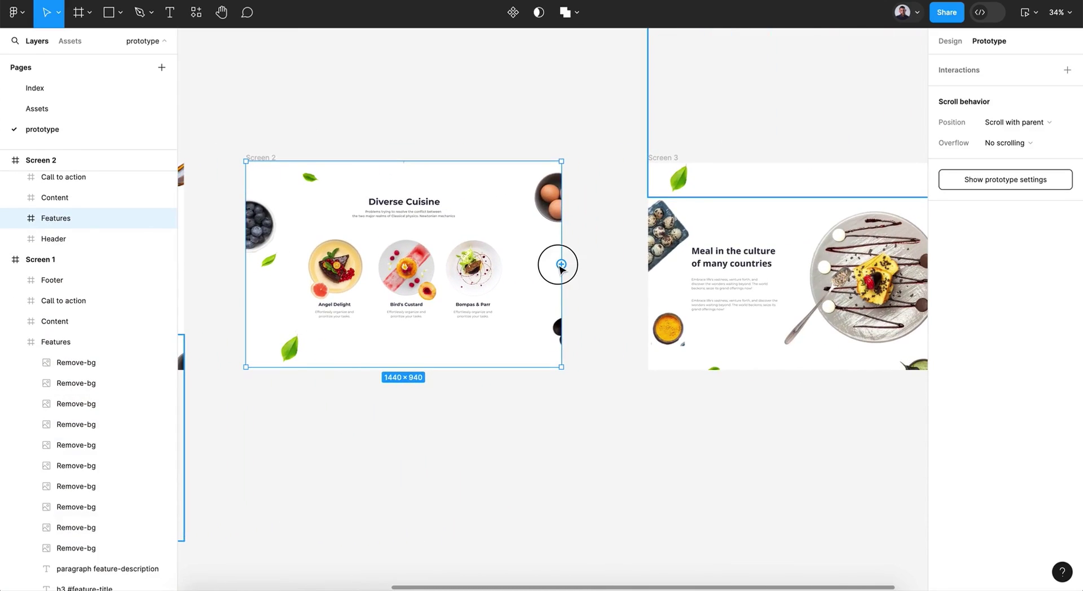
{"action": "left_click_drag", "start_coordinate": [561, 265], "coordinate": [668, 245]}
{"action": "left_click", "coordinate": [611, 297]}
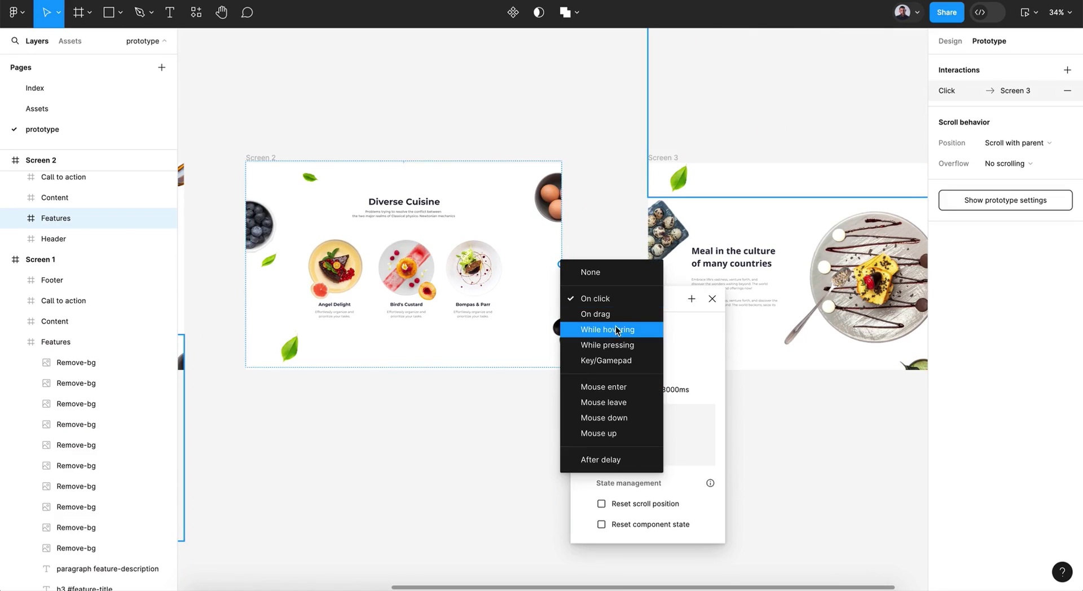
{"action": "left_click", "coordinate": [610, 314]}
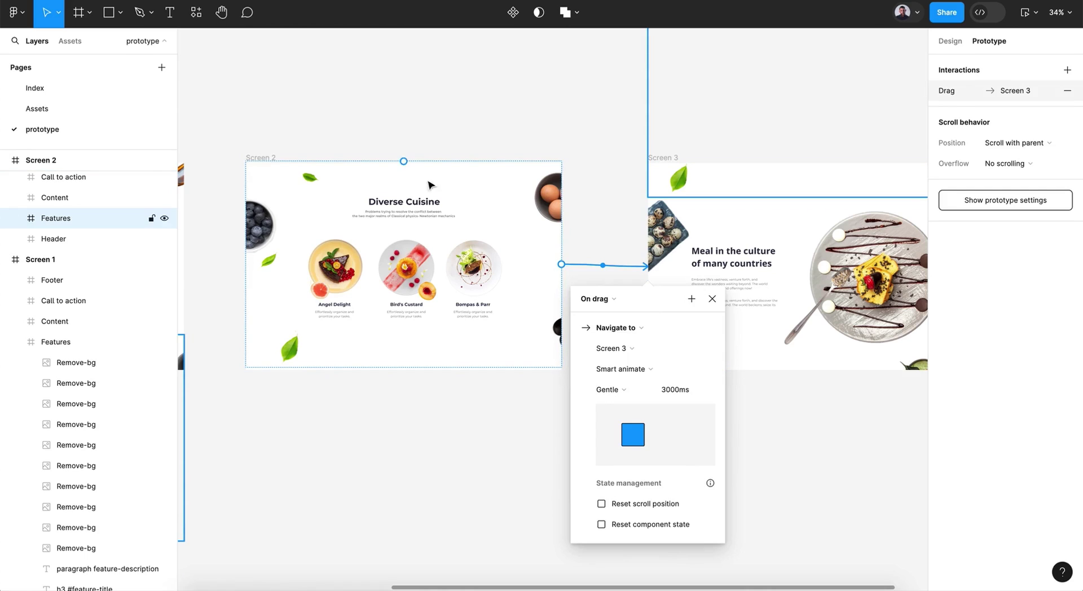
Step: Compare the prototype interactions on the Screen 2 frame with those on its Features section
{"action": "left_click", "coordinate": [265, 159]}
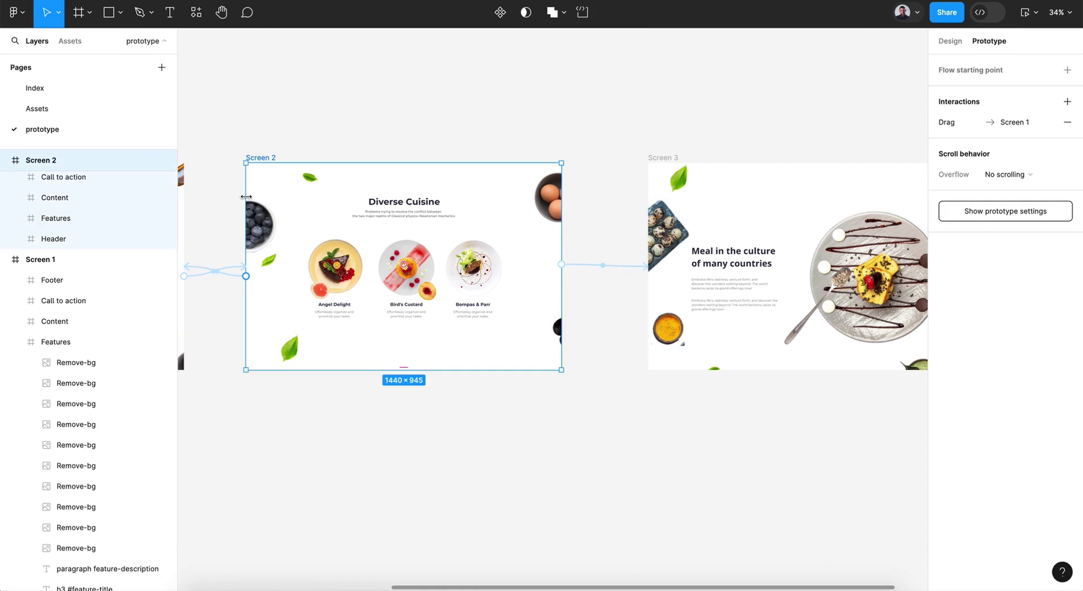
{"action": "scroll", "coordinate": [322, 268], "scroll_direction": "left", "scroll_amount": 5}
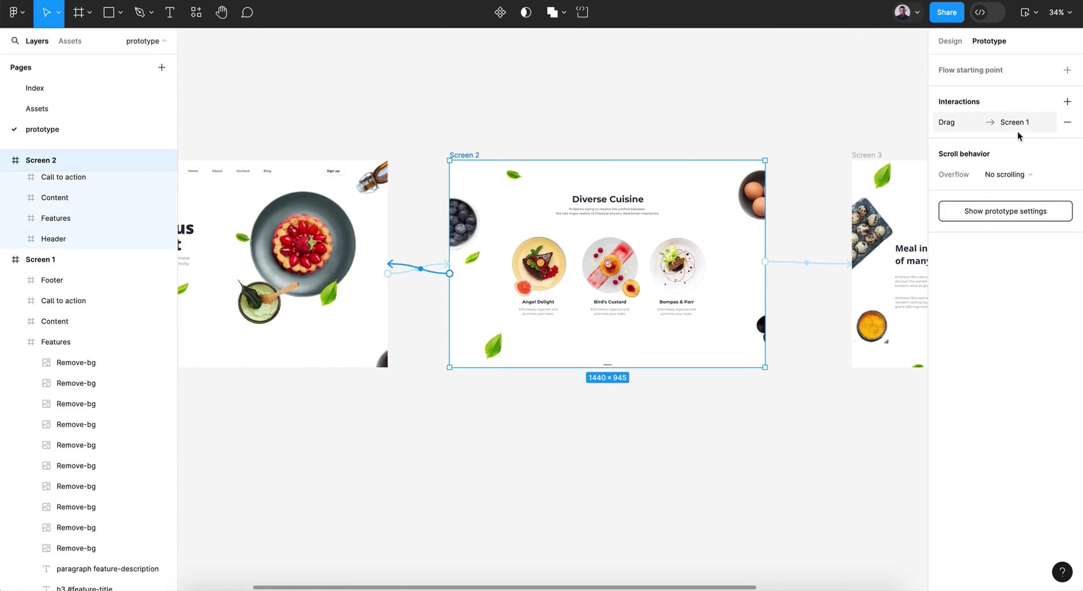
{"action": "scroll", "coordinate": [793, 292], "scroll_direction": "right", "scroll_amount": 3}
{"action": "left_click", "coordinate": [527, 275]}
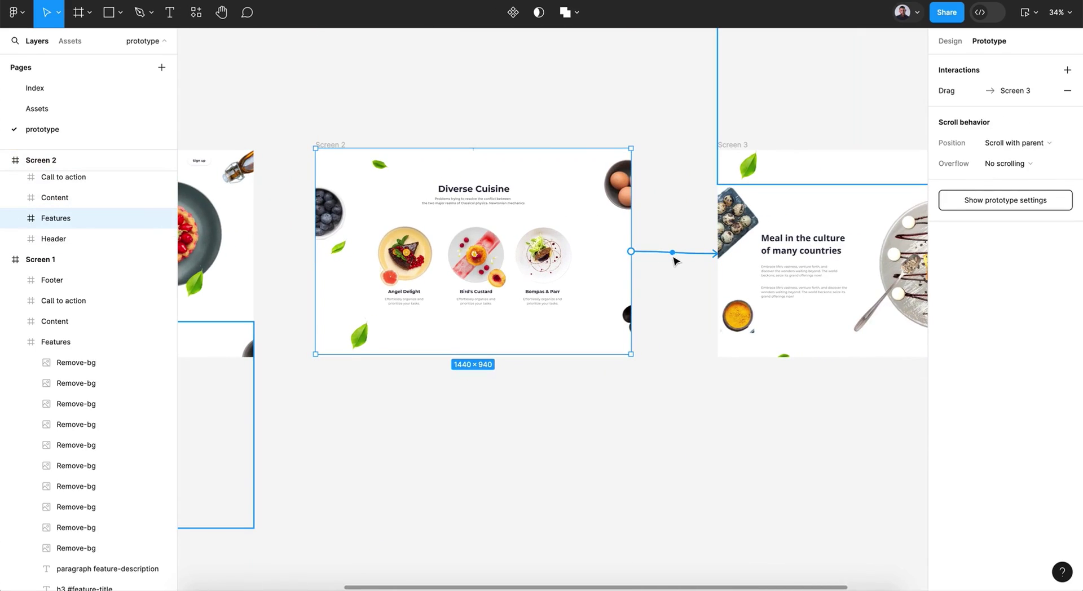
Step: Preview the prototype from Screen 1, drag through Screen 2 to Screen 3, and close the preview
{"action": "left_click", "coordinate": [664, 314]}
{"action": "left_click", "coordinate": [1022, 13]}
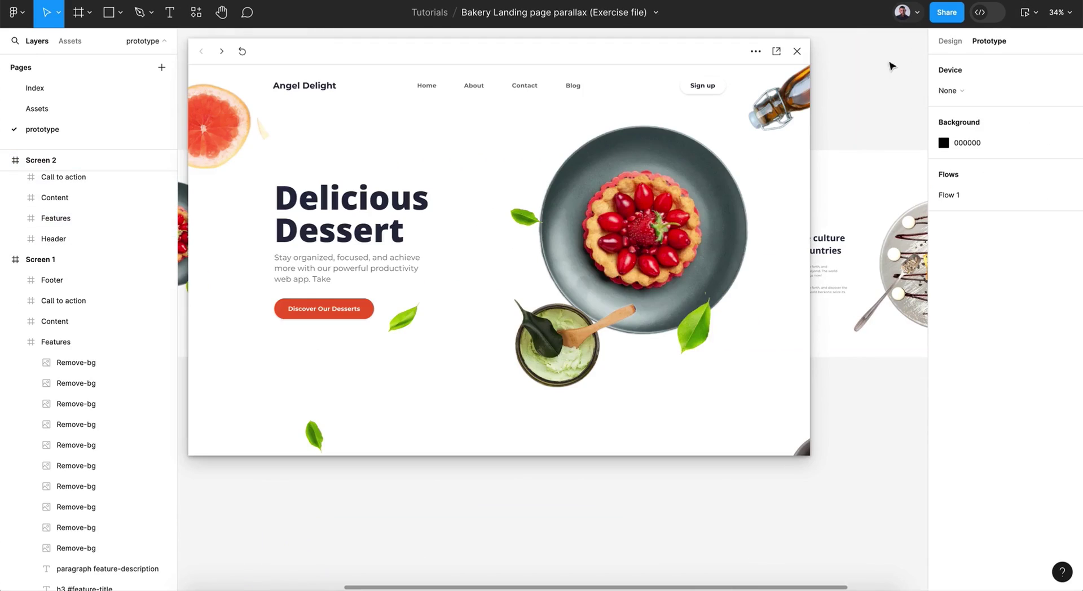
{"action": "left_click_drag", "start_coordinate": [574, 328], "coordinate": [551, 36]}
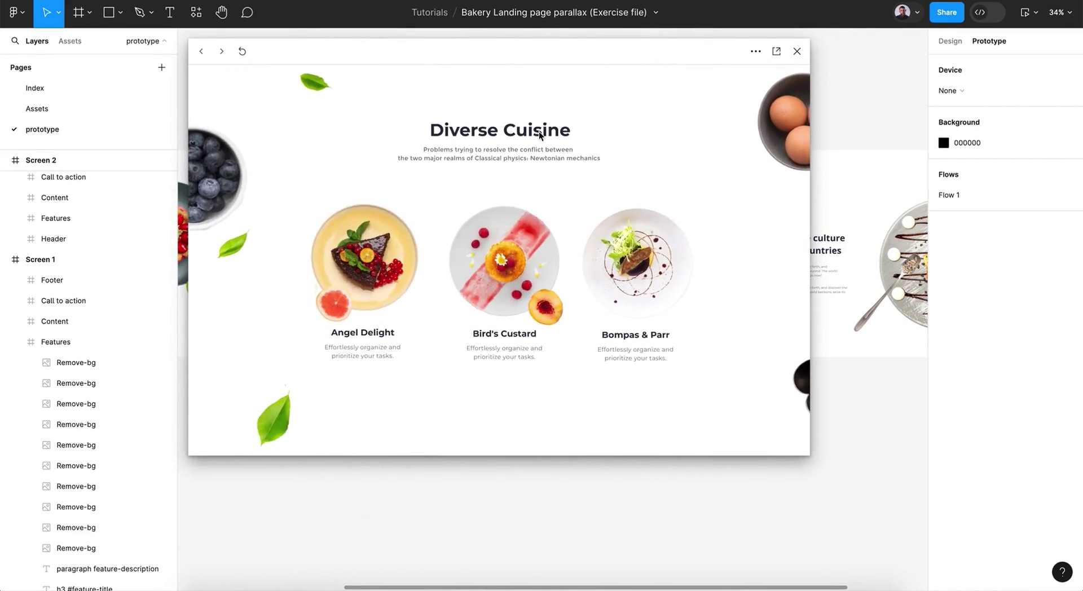
{"action": "left_click_drag", "start_coordinate": [529, 333], "coordinate": [533, 141]}
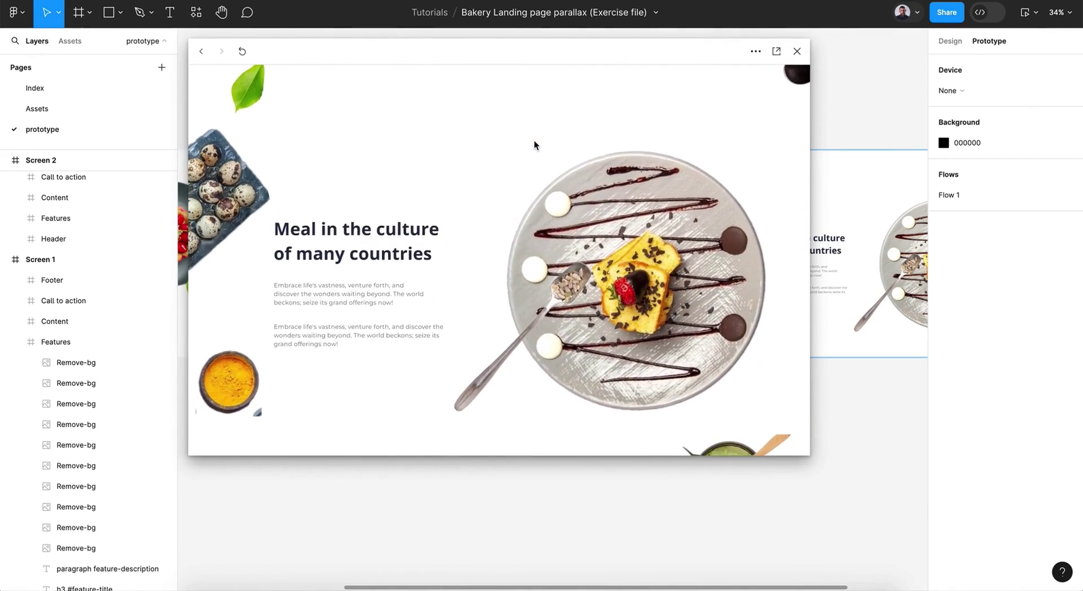
{"action": "left_click", "coordinate": [797, 51]}
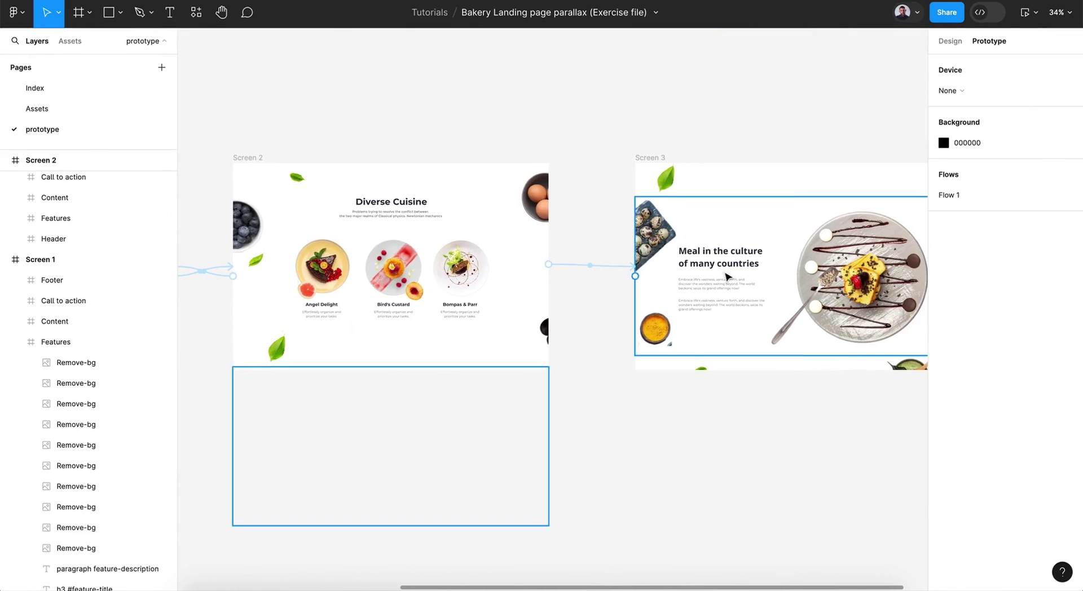
Step: Link Screen 3 back to Screen 2 with an on-drag Smart animate interaction, Gentle, 3000ms
{"action": "left_click", "coordinate": [652, 159]}
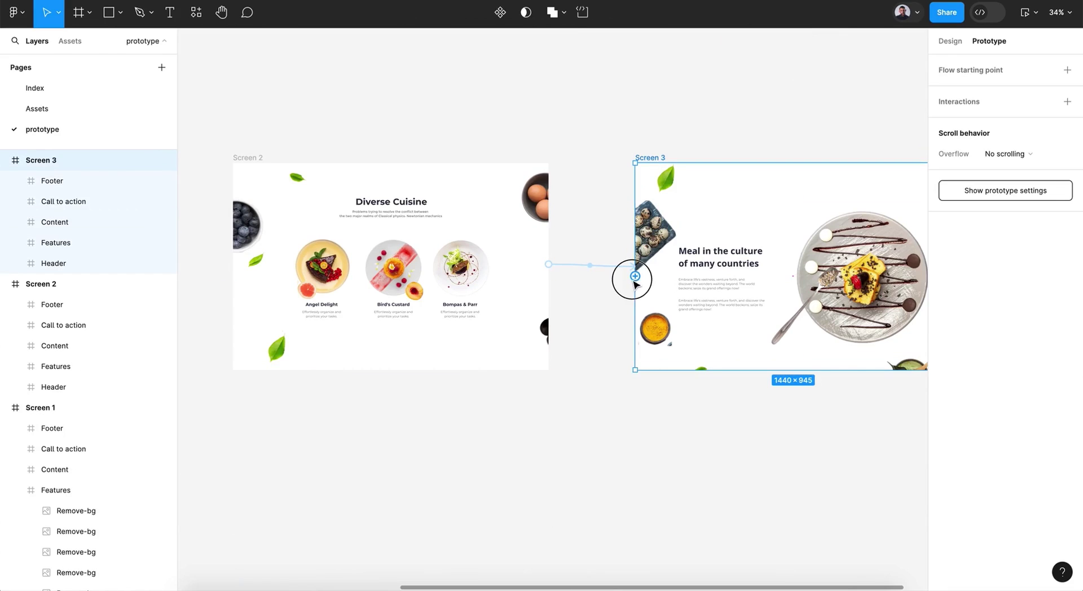
{"action": "left_click_drag", "start_coordinate": [634, 279], "coordinate": [505, 281]}
{"action": "left_click", "coordinate": [508, 299]}
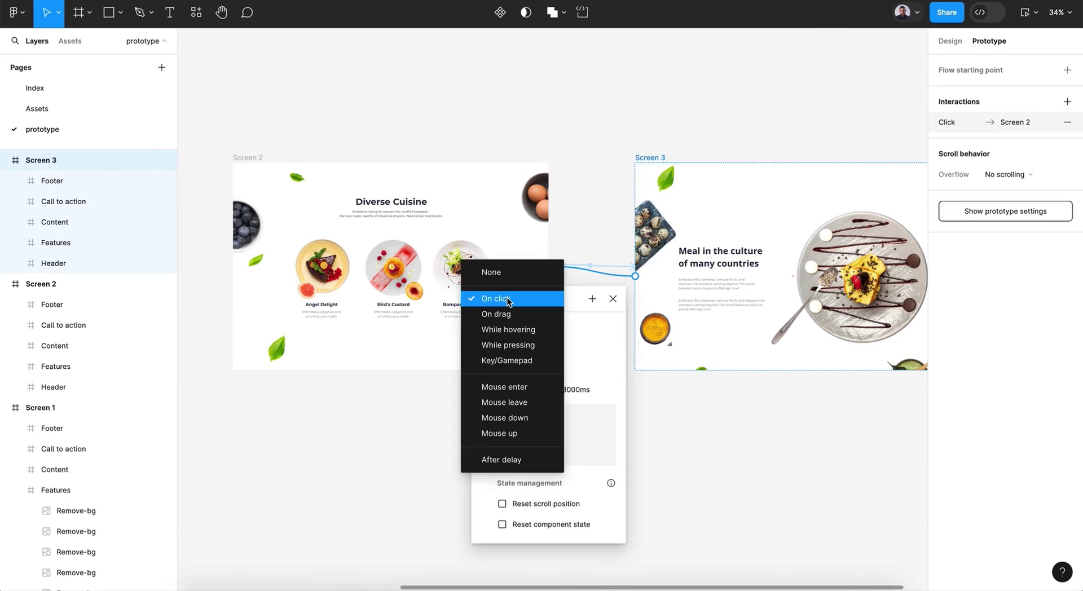
{"action": "left_click", "coordinate": [511, 315]}
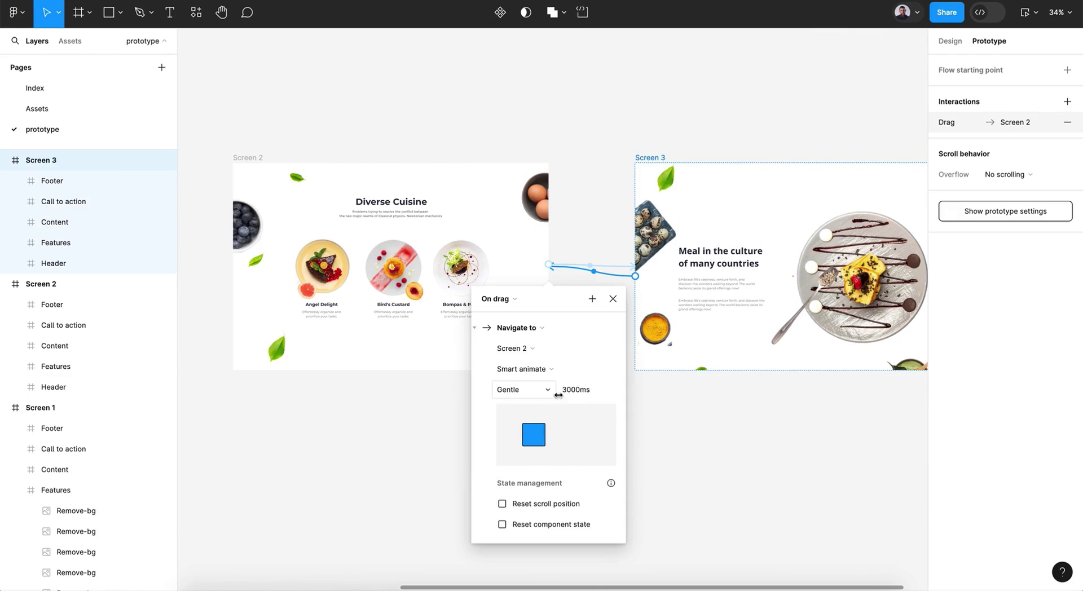
{"action": "left_click", "coordinate": [612, 299]}
{"action": "left_click", "coordinate": [616, 322]}
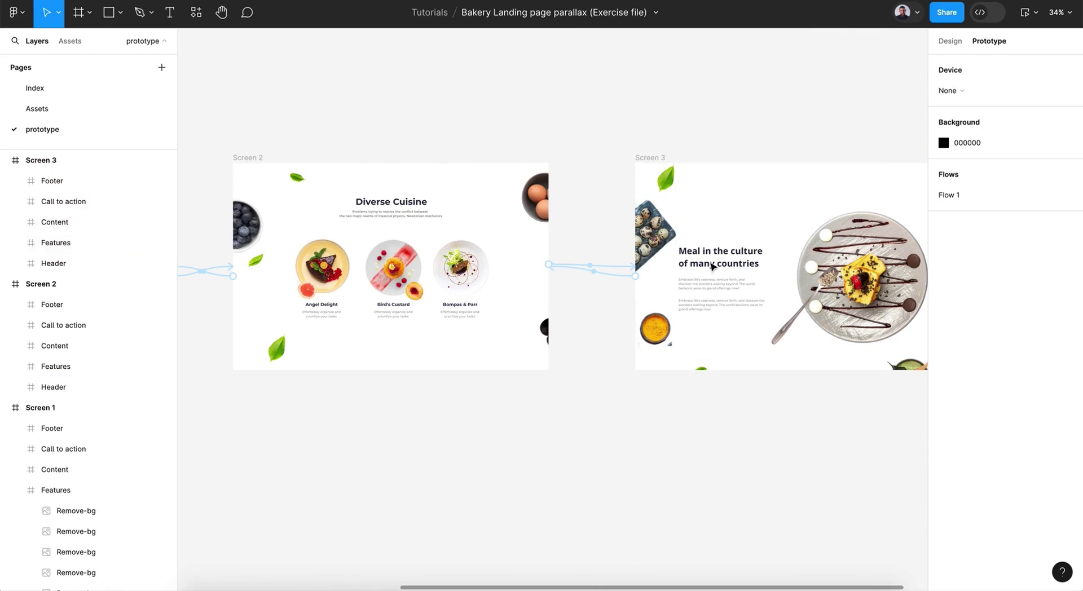
Step: Preview the prototype by dragging forward and back between Screens 1, 2 and 3, and close the preview
{"action": "left_click", "coordinate": [1023, 12]}
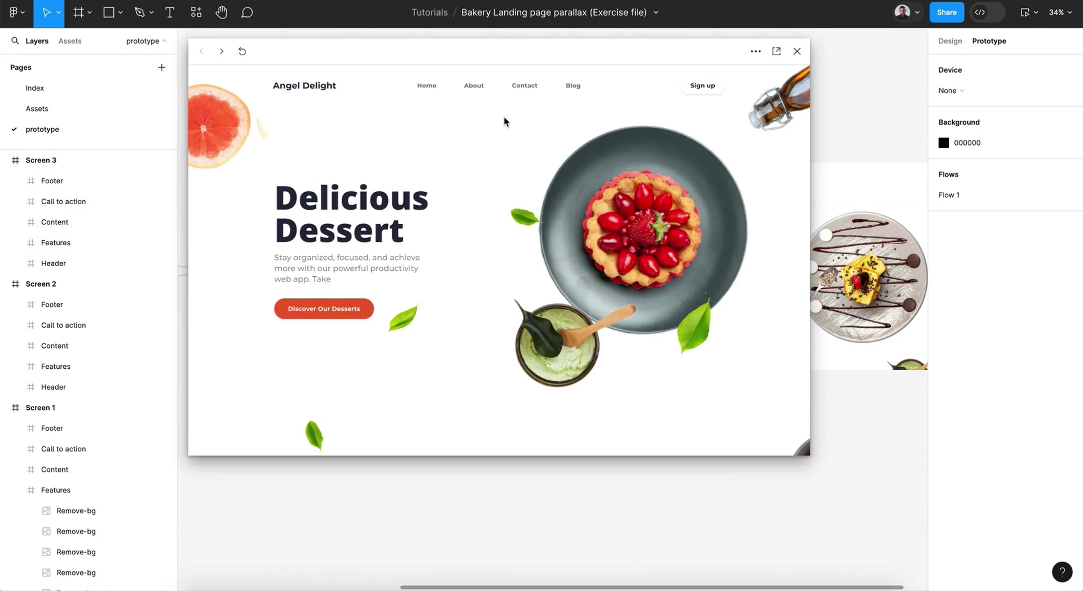
{"action": "left_click_drag", "start_coordinate": [519, 222], "coordinate": [522, 133]}
{"action": "left_click_drag", "start_coordinate": [493, 193], "coordinate": [507, 87]}
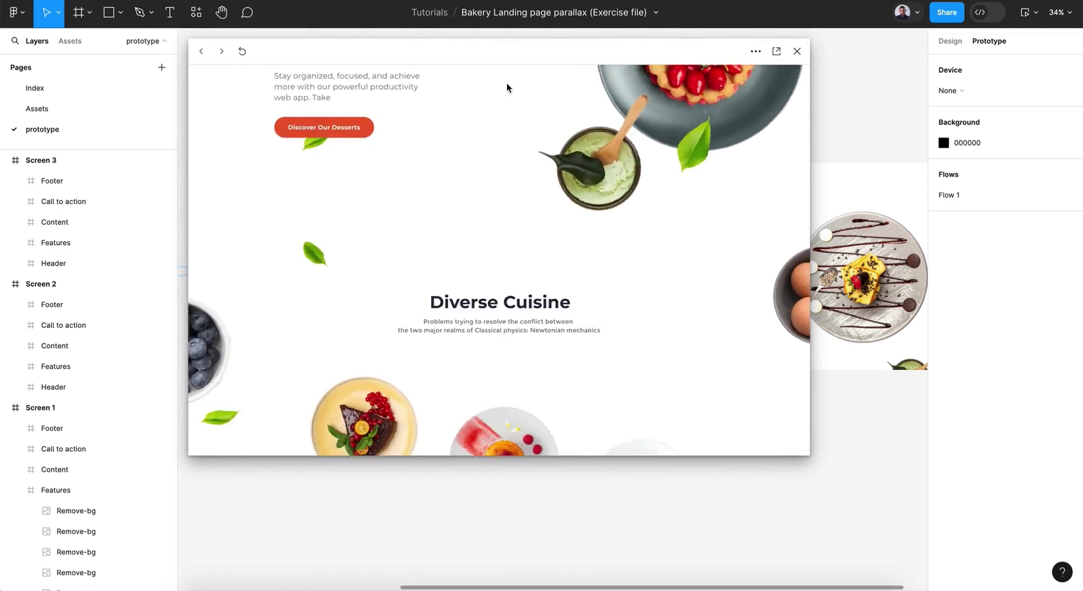
{"action": "scroll", "coordinate": [507, 87], "scroll_direction": "down", "scroll_amount": 5}
{"action": "left_click_drag", "start_coordinate": [495, 346], "coordinate": [517, 261]}
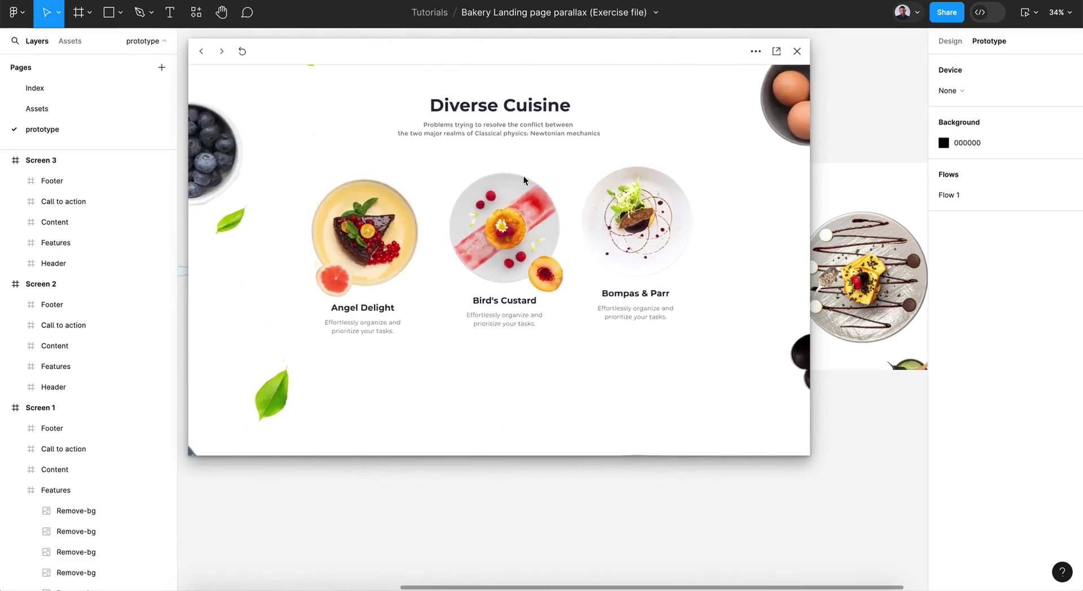
{"action": "left_click_drag", "start_coordinate": [524, 179], "coordinate": [509, 333]}
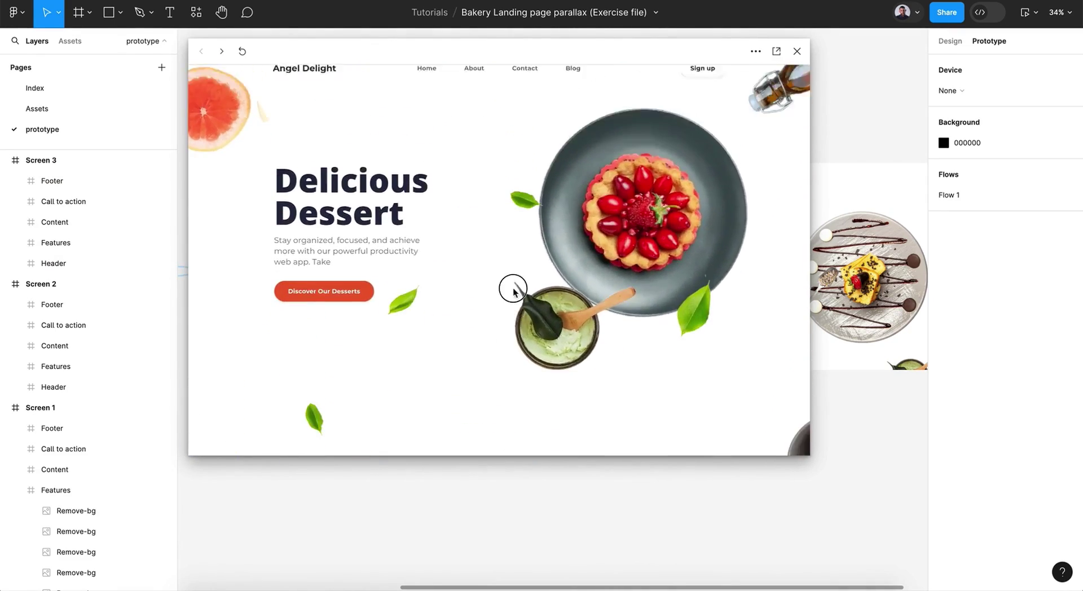
{"action": "left_click_drag", "start_coordinate": [512, 291], "coordinate": [525, 190]}
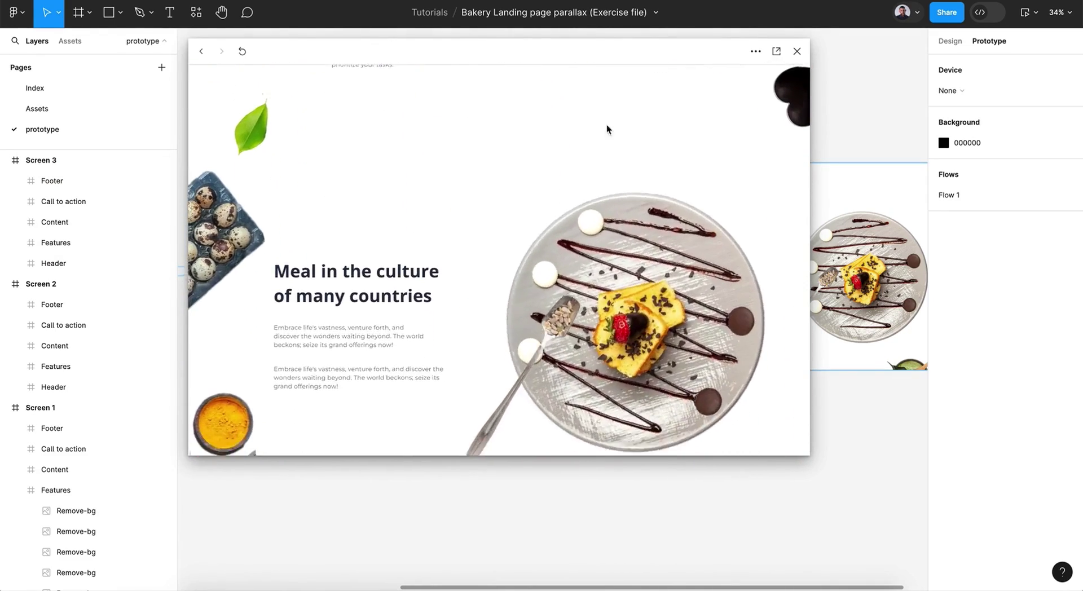
{"action": "left_click", "coordinate": [796, 51]}
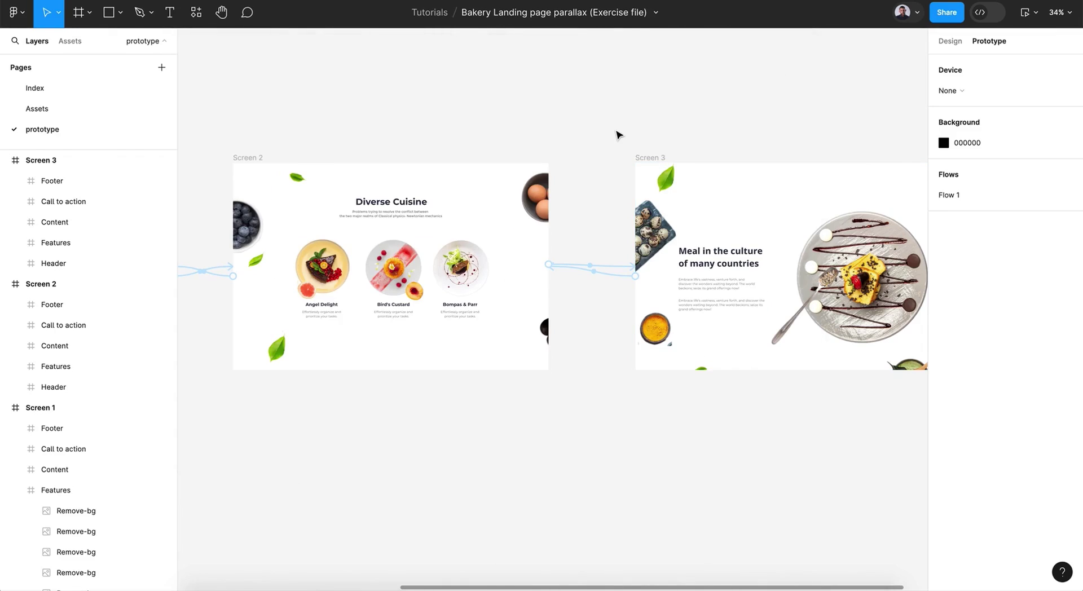
Step: Review the drag interactions on Screen 1 and Screen 2
{"action": "scroll", "coordinate": [619, 135], "scroll_direction": "left", "scroll_amount": 10}
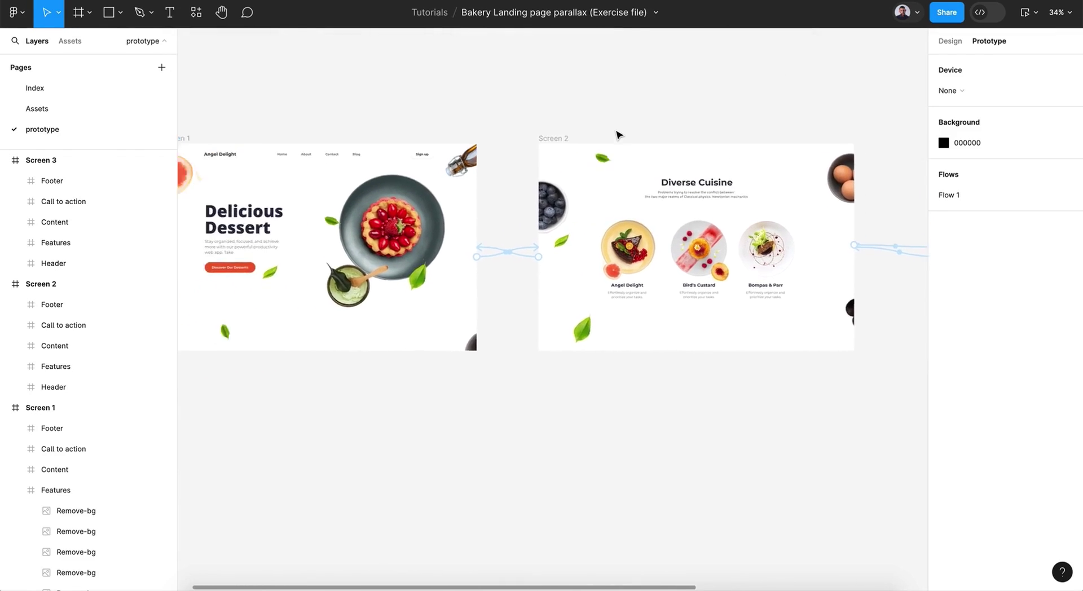
{"action": "scroll", "coordinate": [619, 135], "scroll_direction": "left", "scroll_amount": 4}
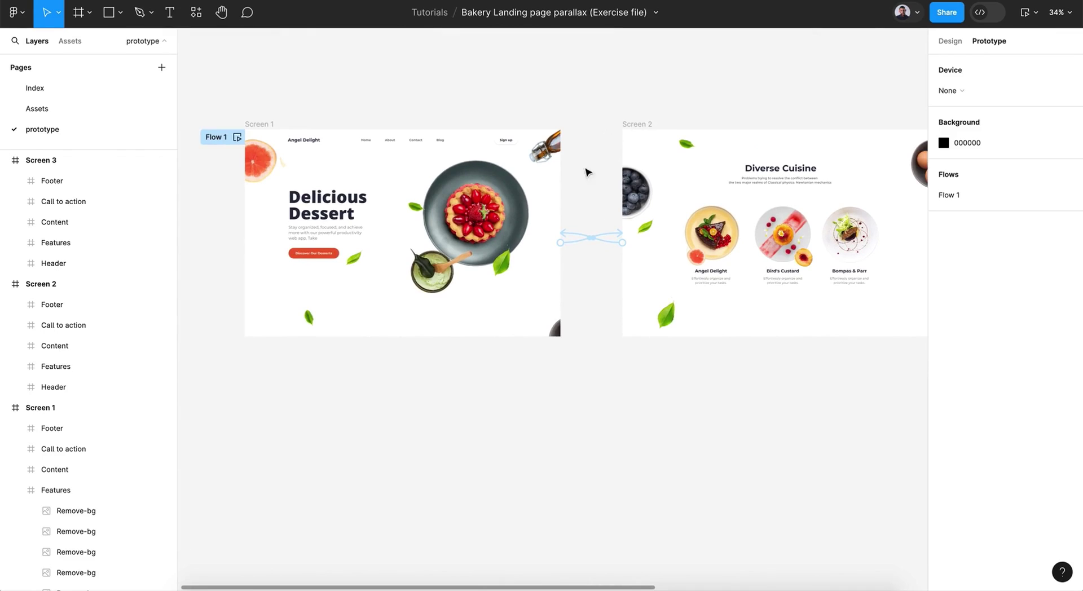
{"action": "left_click", "coordinate": [607, 238]}
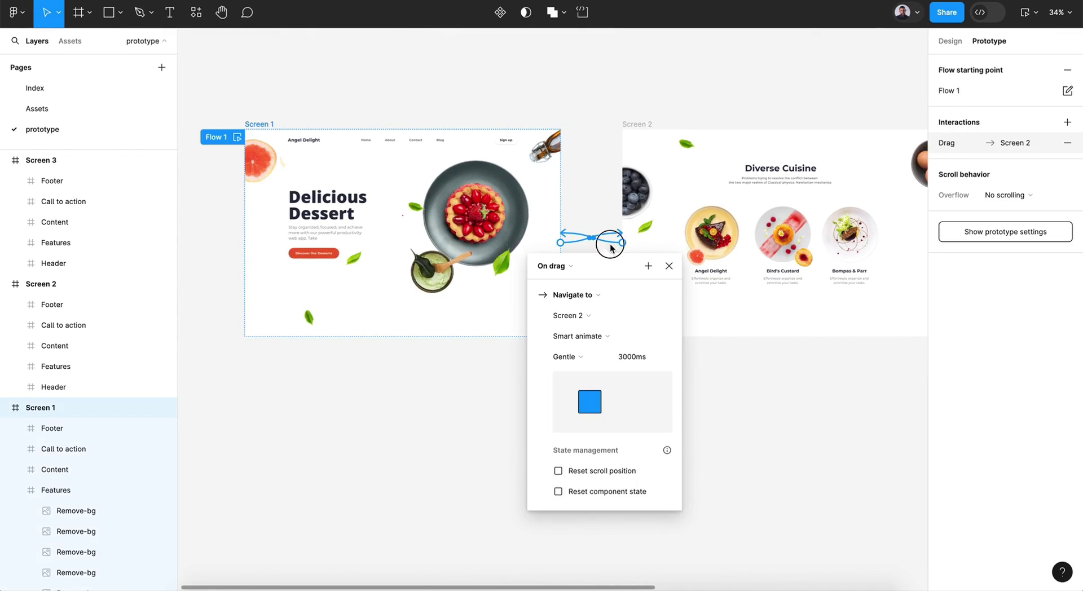
{"action": "left_click", "coordinate": [607, 217]}
{"action": "scroll", "coordinate": [607, 217], "scroll_direction": "right", "scroll_amount": 7}
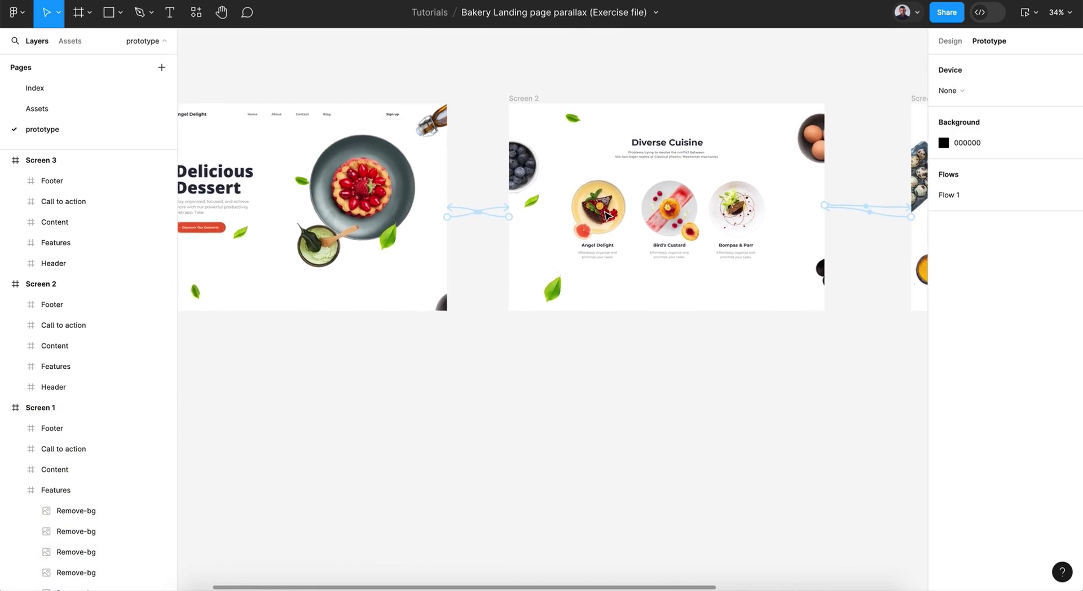
{"action": "left_click", "coordinate": [496, 94]}
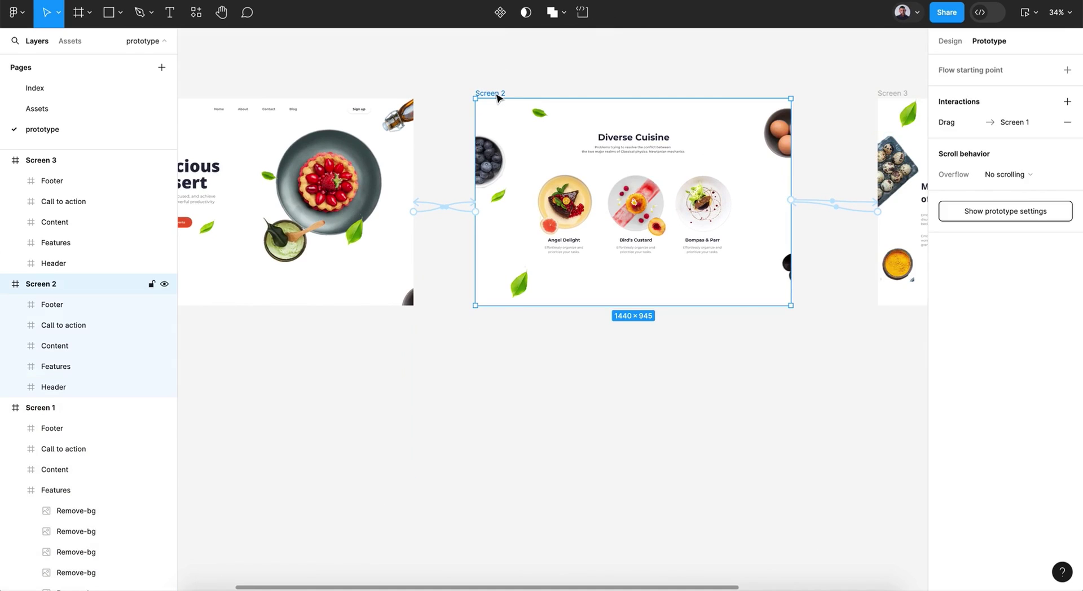
Step: Duplicate Screen 3, place the copy beside it with a wider gap, and remove the copy's drag interaction to Screen 2
{"action": "scroll", "coordinate": [580, 356], "scroll_direction": "right", "scroll_amount": 10}
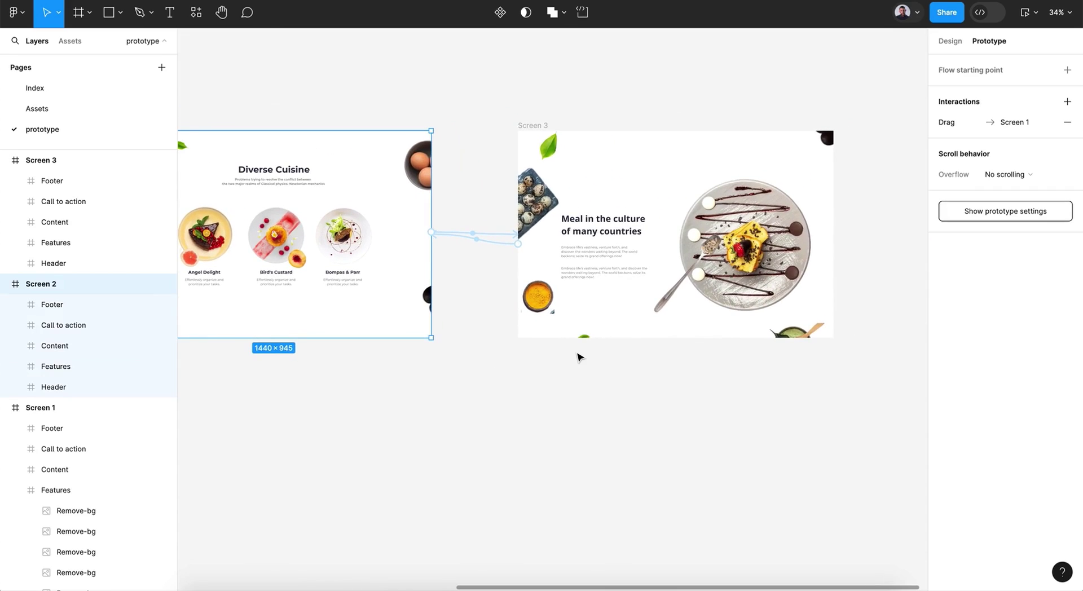
{"action": "scroll", "coordinate": [580, 356], "scroll_direction": "right", "scroll_amount": 2}
{"action": "left_click", "coordinate": [567, 339]}
{"action": "left_click", "coordinate": [473, 117]}
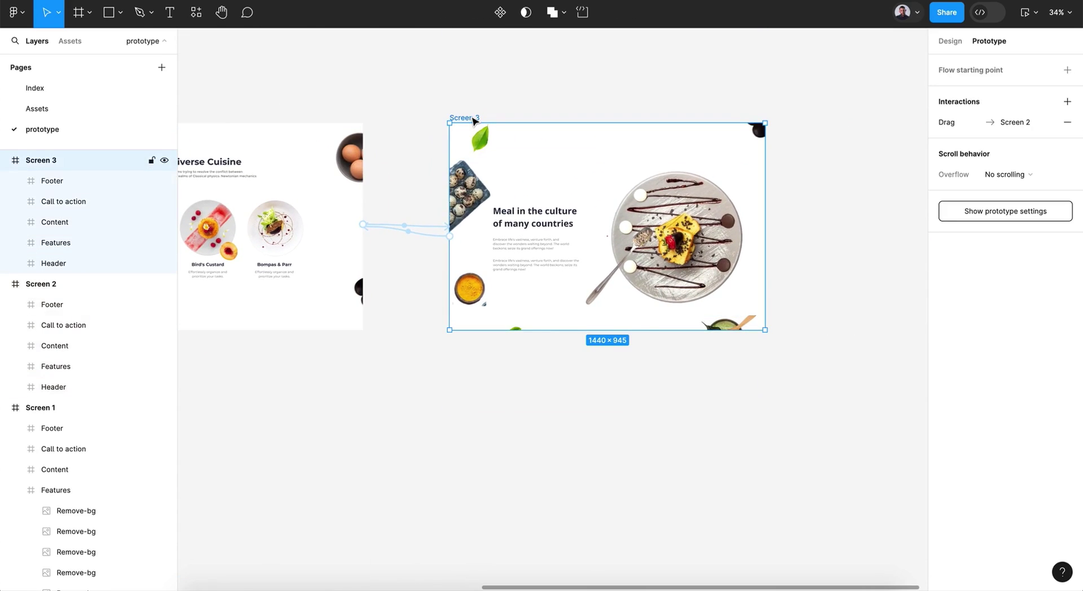
{"action": "key", "text": "ctrl+d"}
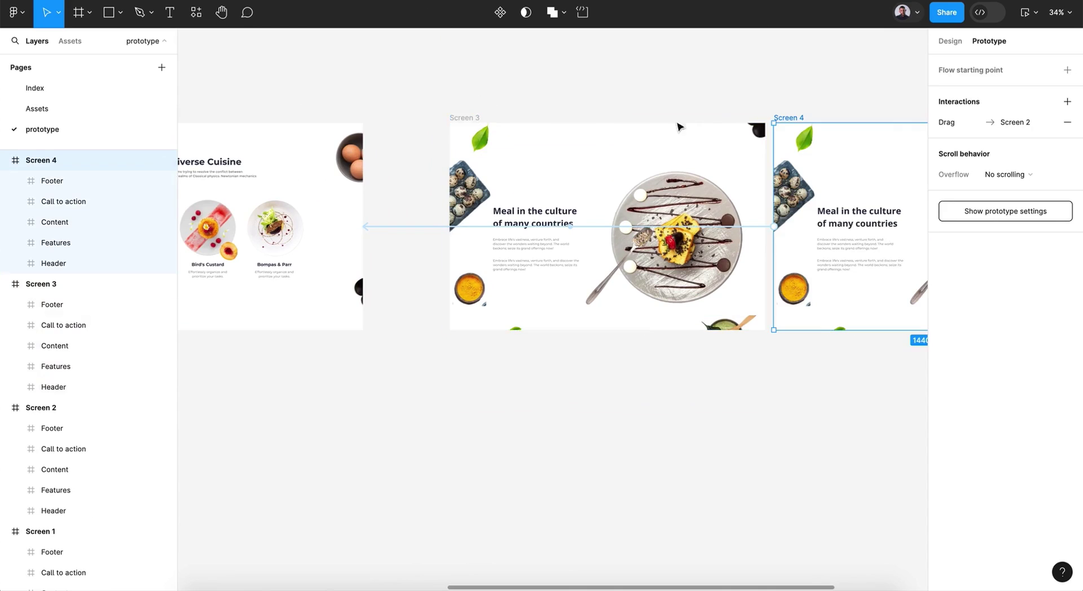
{"action": "scroll", "coordinate": [694, 128], "scroll_direction": "right", "scroll_amount": 4}
{"action": "scroll", "coordinate": [702, 131], "scroll_direction": "right", "scroll_amount": 3}
{"action": "left_click_drag", "start_coordinate": [584, 97], "coordinate": [645, 102]}
{"action": "left_click", "coordinate": [598, 205]}
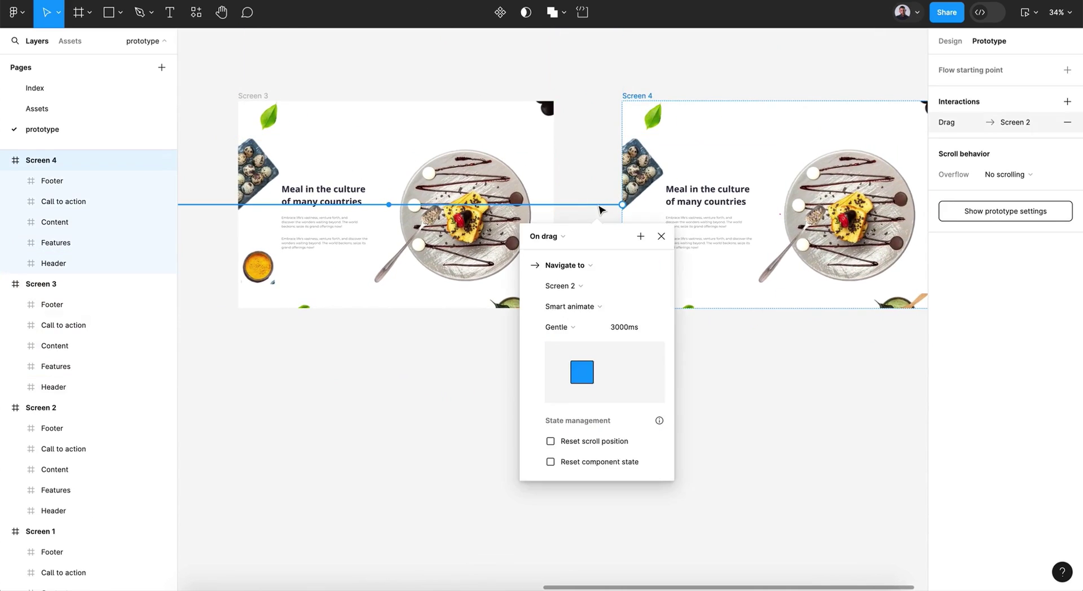
{"action": "key", "text": "Escape"}
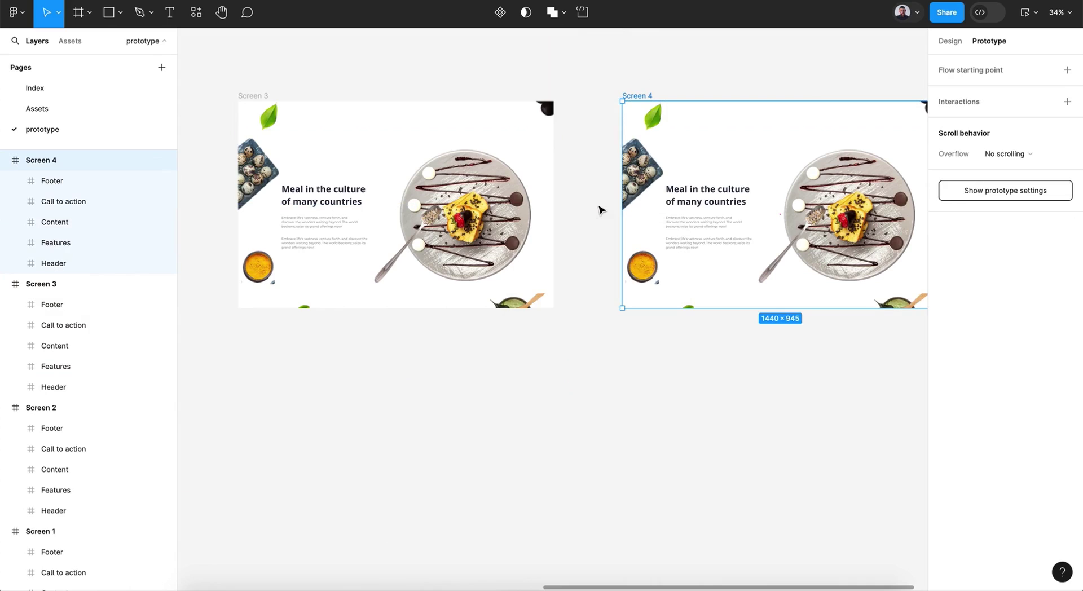
Step: Extend the Screen 3 and Screen 4 frames to a height of about 1712 to reveal the call to action and footer
{"action": "left_click", "coordinate": [948, 41]}
{"action": "left_click", "coordinate": [261, 96]}
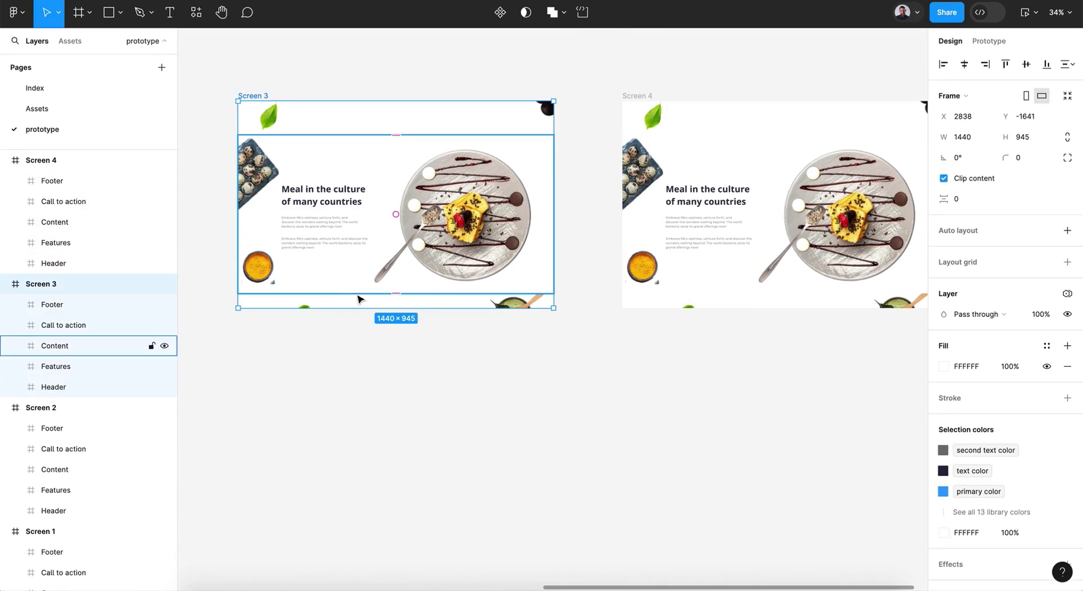
{"action": "left_click_drag", "start_coordinate": [359, 308], "coordinate": [359, 475]}
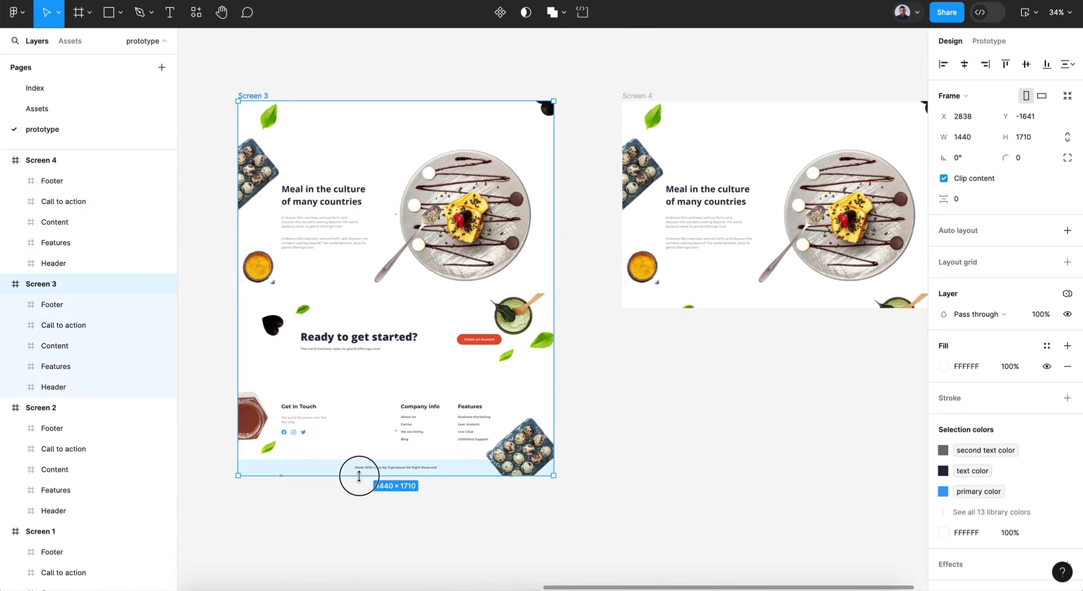
{"action": "left_click", "coordinate": [640, 96]}
{"action": "left_click_drag", "start_coordinate": [716, 307], "coordinate": [714, 477]}
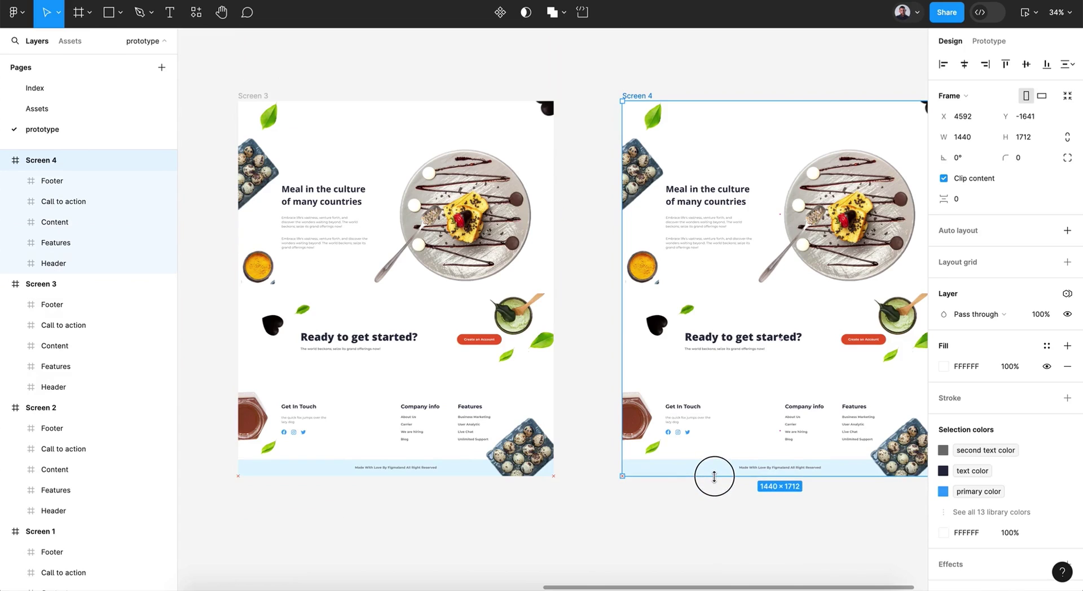
Step: In Screen 3's Call to action, rotate the green bowl to -30° and the black heart to 37.25°, moving each outward partly past its frame edge
{"action": "double_click", "coordinate": [511, 308]}
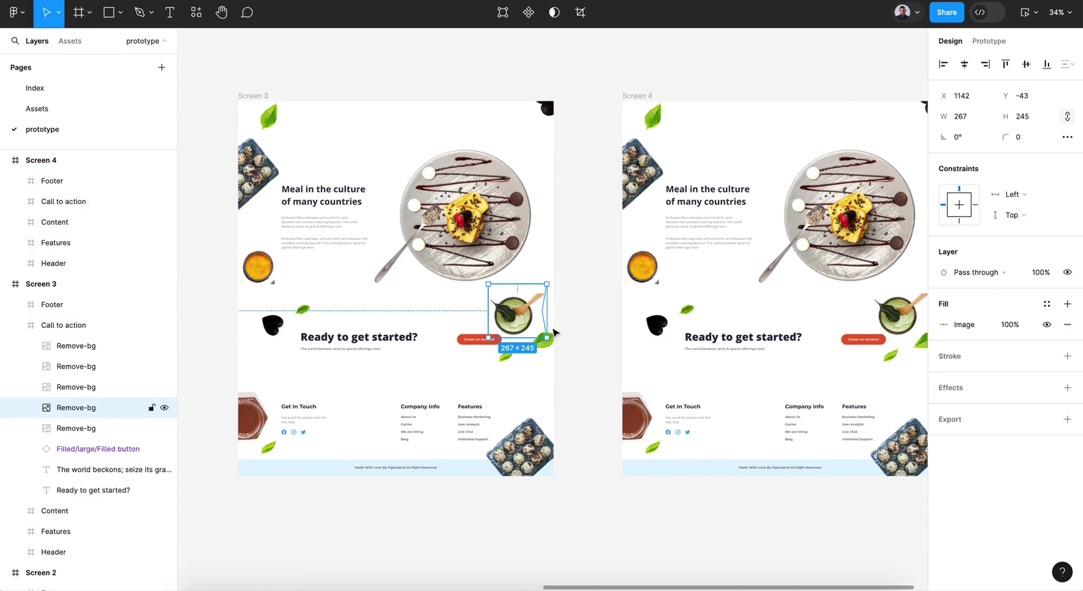
{"action": "scroll", "coordinate": [563, 356], "scroll_direction": "left", "scroll_amount": 3}
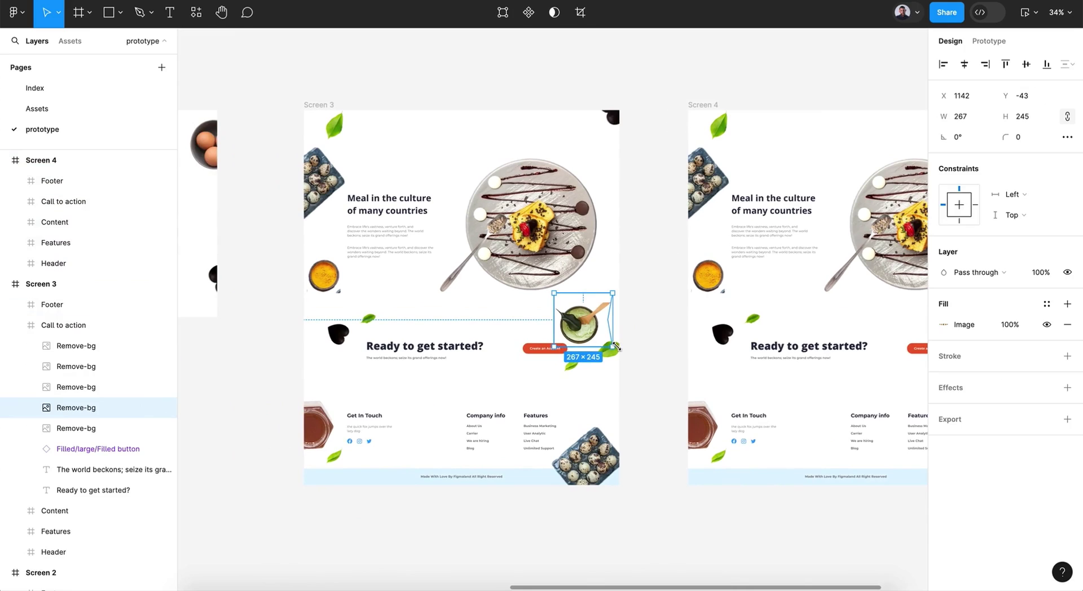
{"action": "left_click_drag", "start_coordinate": [615, 350], "coordinate": [586, 319]}
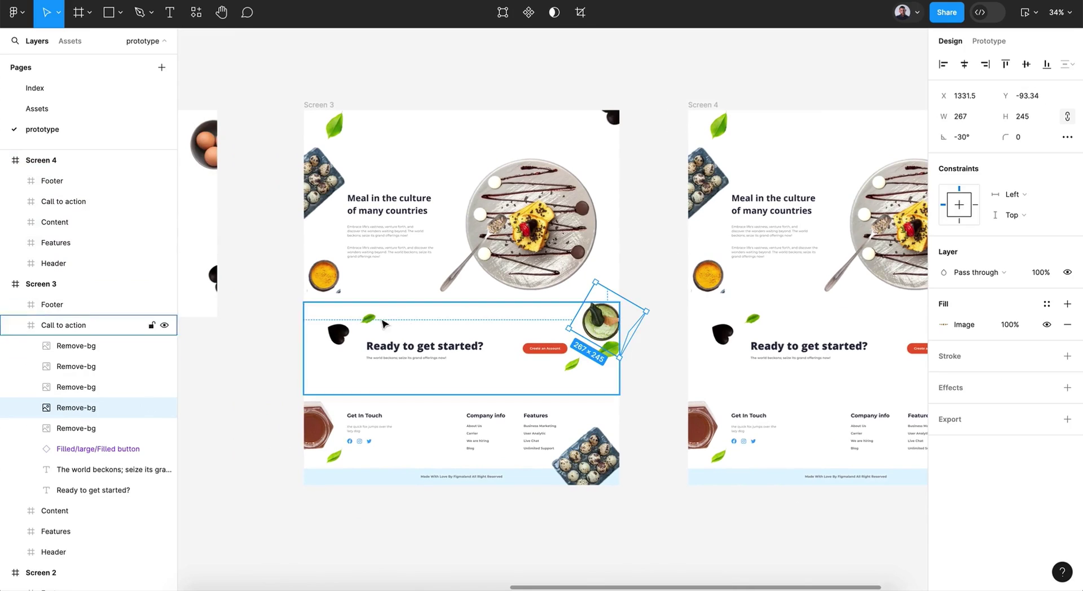
{"action": "left_click", "coordinate": [342, 333]}
{"action": "mouse_move", "coordinate": [339, 337]}
{"action": "left_mouse_down"}
{"action": "mouse_move", "coordinate": [314, 336]}
{"action": "mouse_move", "coordinate": [340, 327]}
{"action": "mouse_move", "coordinate": [326, 326]}
{"action": "mouse_move", "coordinate": [330, 353]}
{"action": "mouse_move", "coordinate": [340, 345]}
{"action": "left_mouse_up"}
{"action": "left_click", "coordinate": [315, 338]}
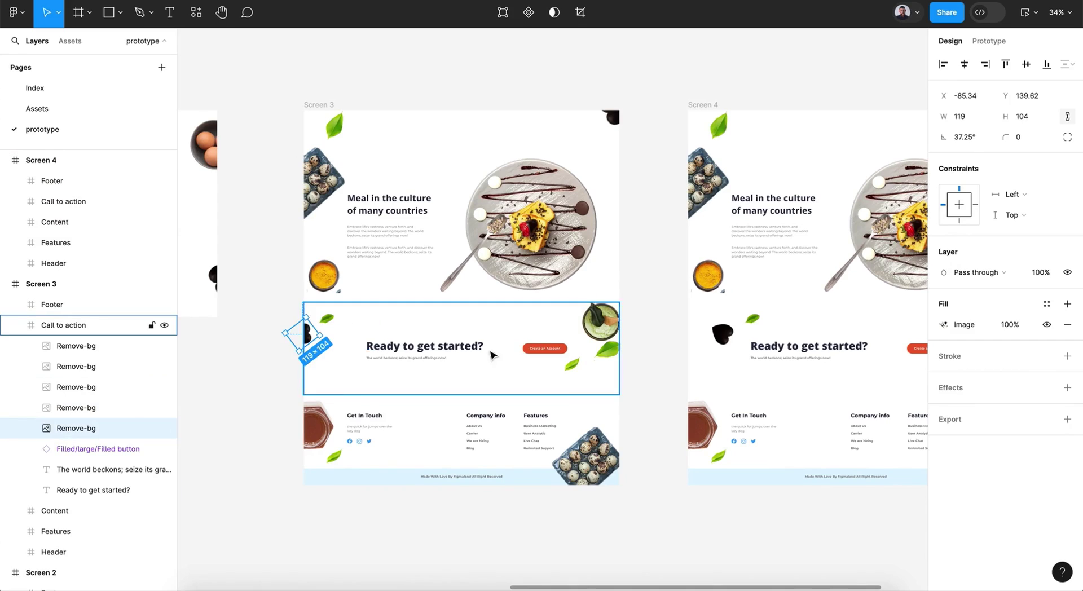
Step: Move the two leaves near Screen 3's Create an Account button outward together, toward the frame's right edge
{"action": "left_click", "coordinate": [607, 349]}
{"action": "left_click", "coordinate": [575, 367], "text": "shift"}
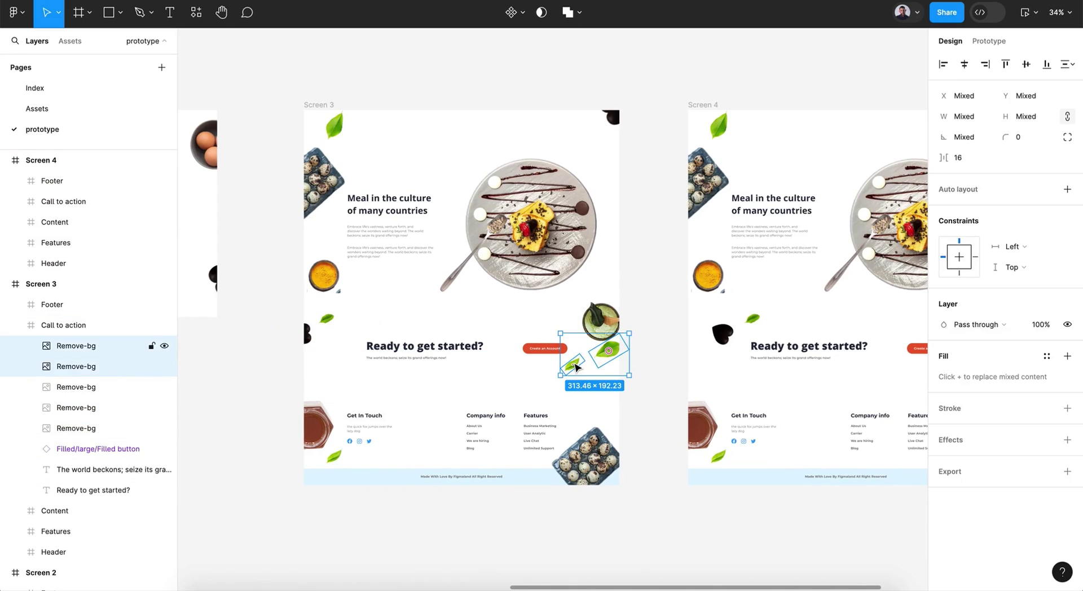
{"action": "left_click", "coordinate": [599, 398]}
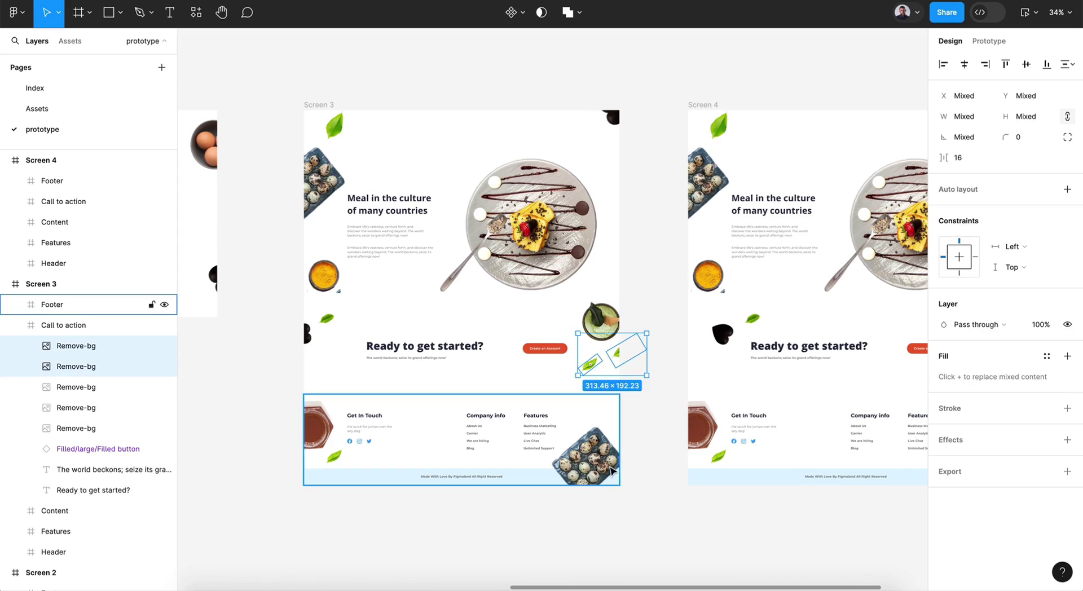
Step: Rotate the quail egg tray in Screen 3's Footer to 15° and shift it outward past the frame's lower-right corner
{"action": "left_click", "coordinate": [590, 462]}
{"action": "left_click_drag", "start_coordinate": [628, 507], "coordinate": [605, 475]}
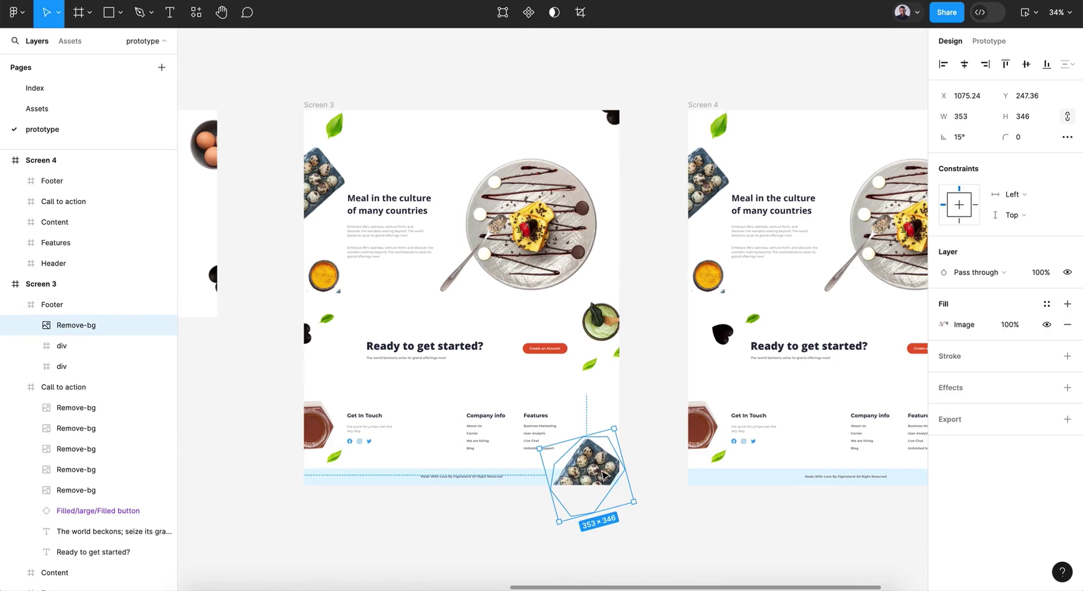
{"action": "key", "text": "Escape"}
Step: Rotate and shift the chocolate glass in Screen 3's Footer further past the left edge, and move its leaf left to X 25
{"action": "left_click", "coordinate": [325, 435]}
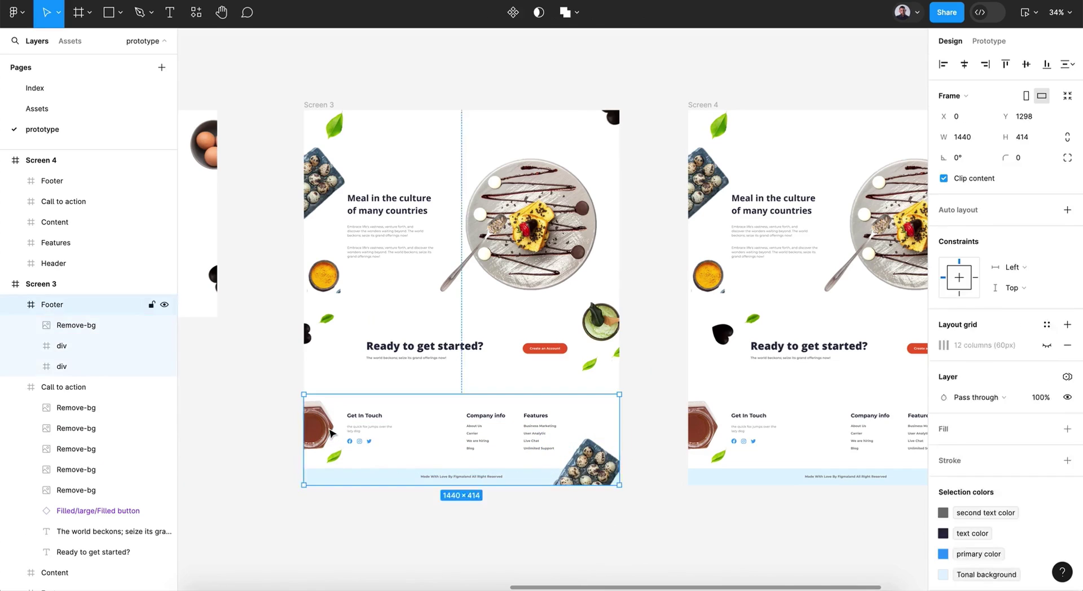
{"action": "double_click", "coordinate": [330, 434]}
{"action": "double_click", "coordinate": [332, 433]}
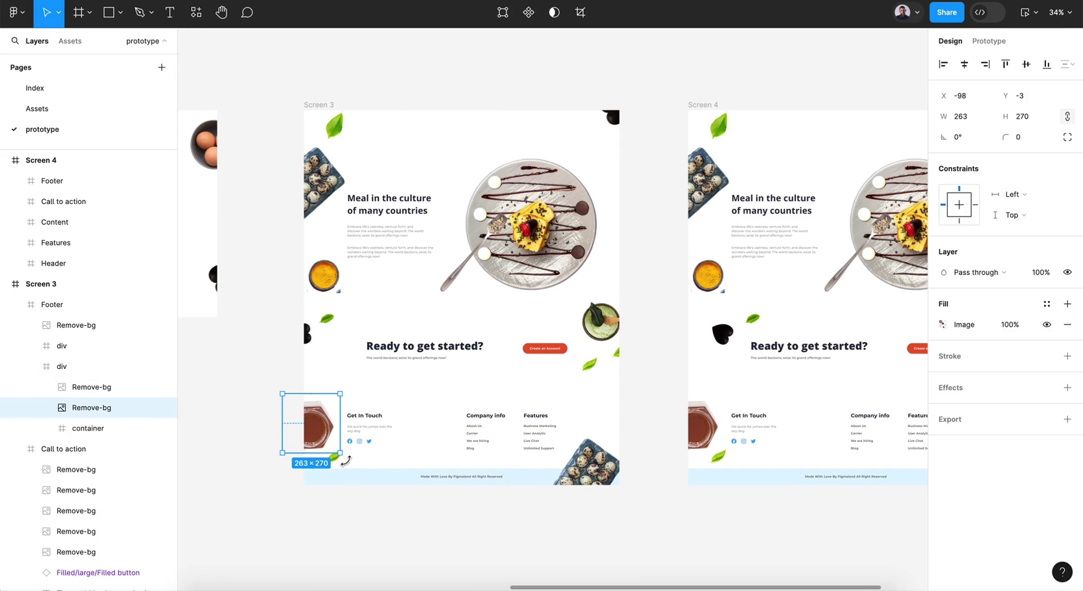
{"action": "mouse_move", "coordinate": [346, 460]}
{"action": "left_mouse_down"}
{"action": "mouse_move", "coordinate": [359, 430]}
{"action": "mouse_move", "coordinate": [343, 460]}
{"action": "left_mouse_up"}
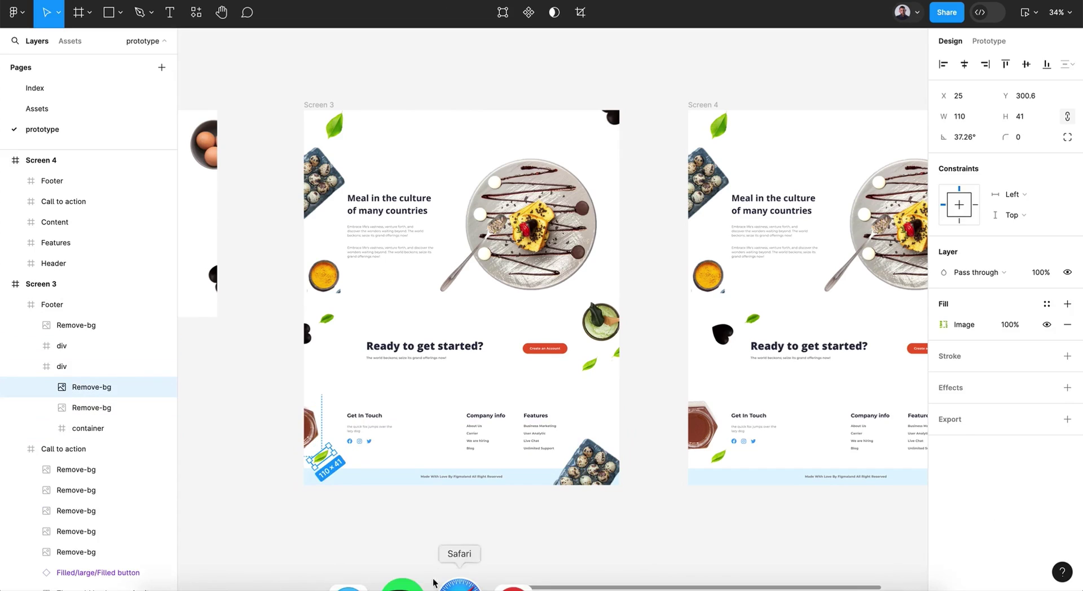
{"action": "left_click", "coordinate": [493, 527]}
Step: Shorten the Screen 3 frame back to a height of 945
{"action": "left_click", "coordinate": [317, 105]}
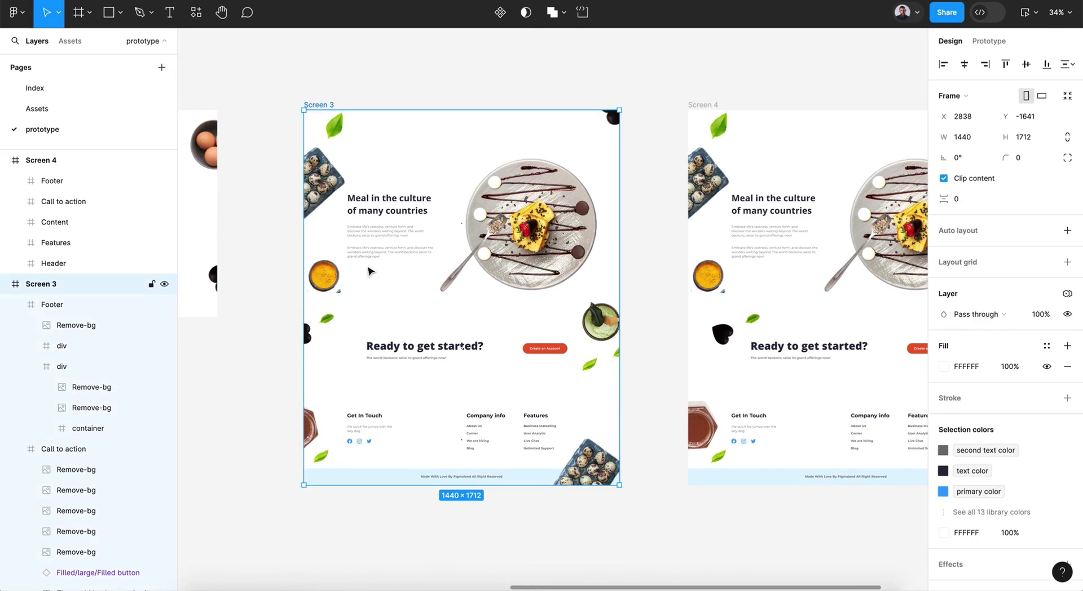
{"action": "left_click_drag", "start_coordinate": [445, 372], "coordinate": [445, 318]}
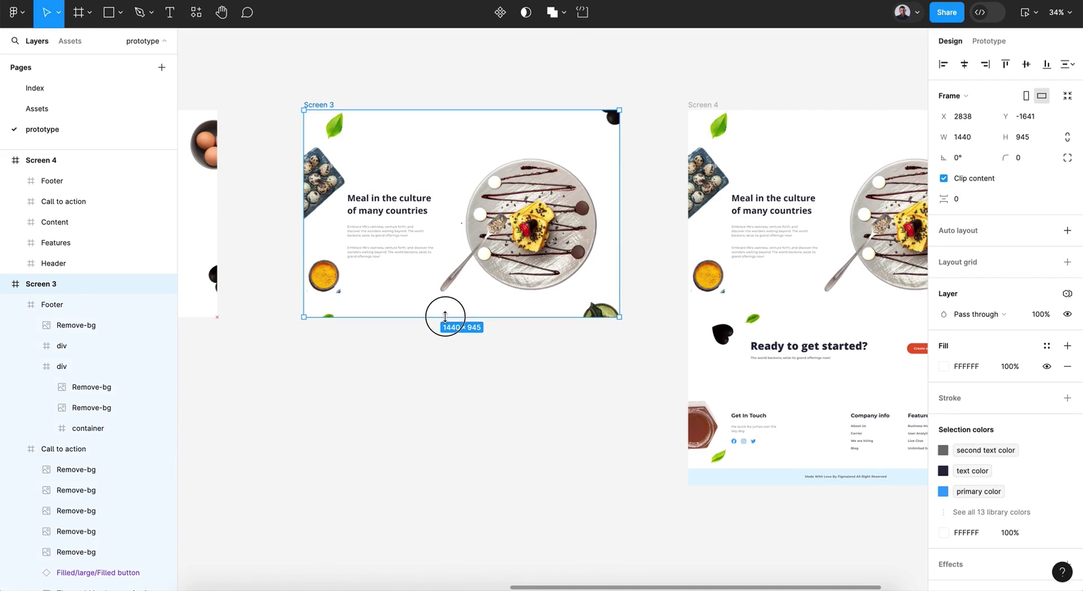
Step: Rotate the dessert plate in Screen 4's Content section to 123° and its spoon to 6°
{"action": "left_click", "coordinate": [515, 454]}
{"action": "scroll", "coordinate": [515, 454], "scroll_direction": "right", "scroll_amount": 5}
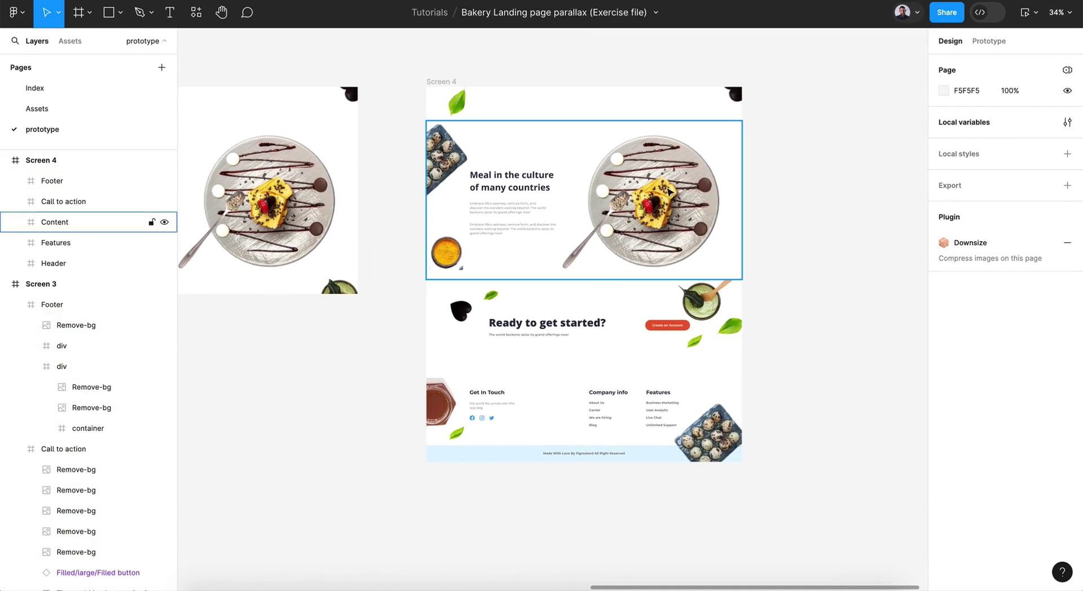
{"action": "left_click", "coordinate": [651, 201]}
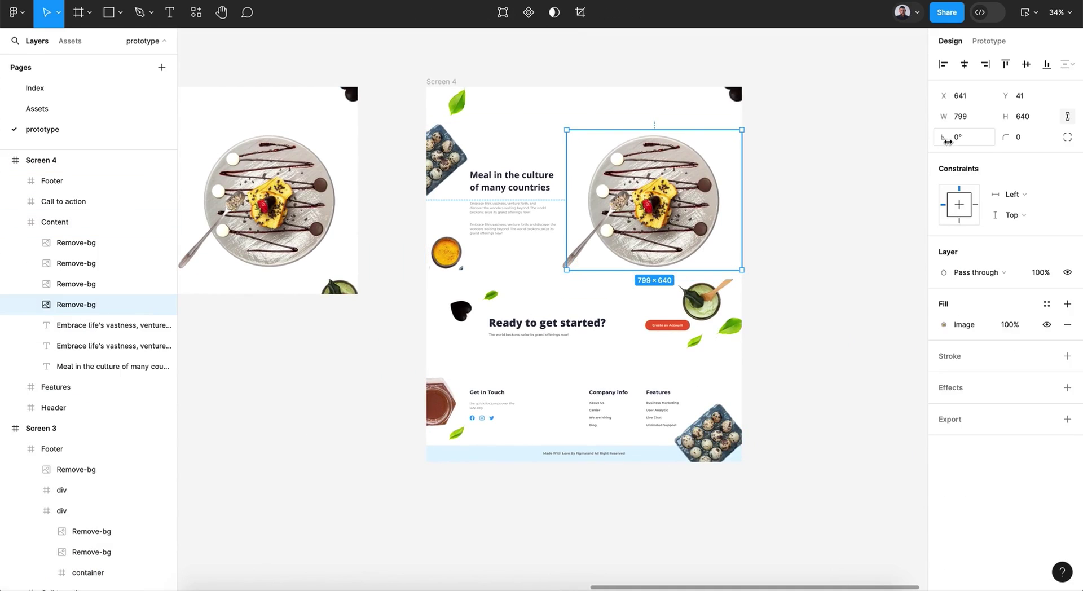
{"action": "left_click_drag", "start_coordinate": [945, 141], "coordinate": [793, 203]}
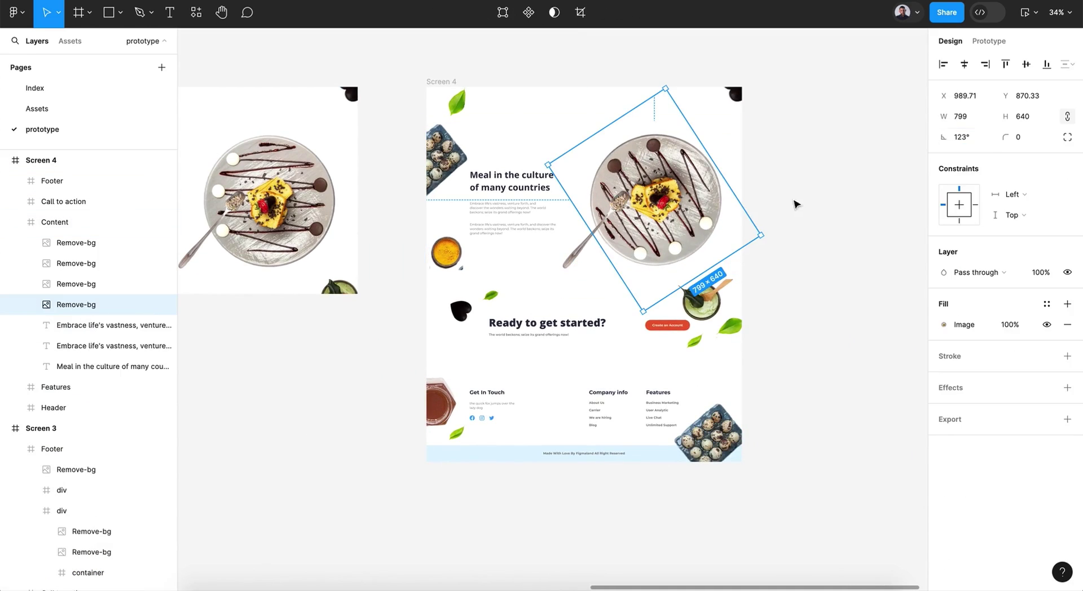
{"action": "left_click", "coordinate": [584, 248]}
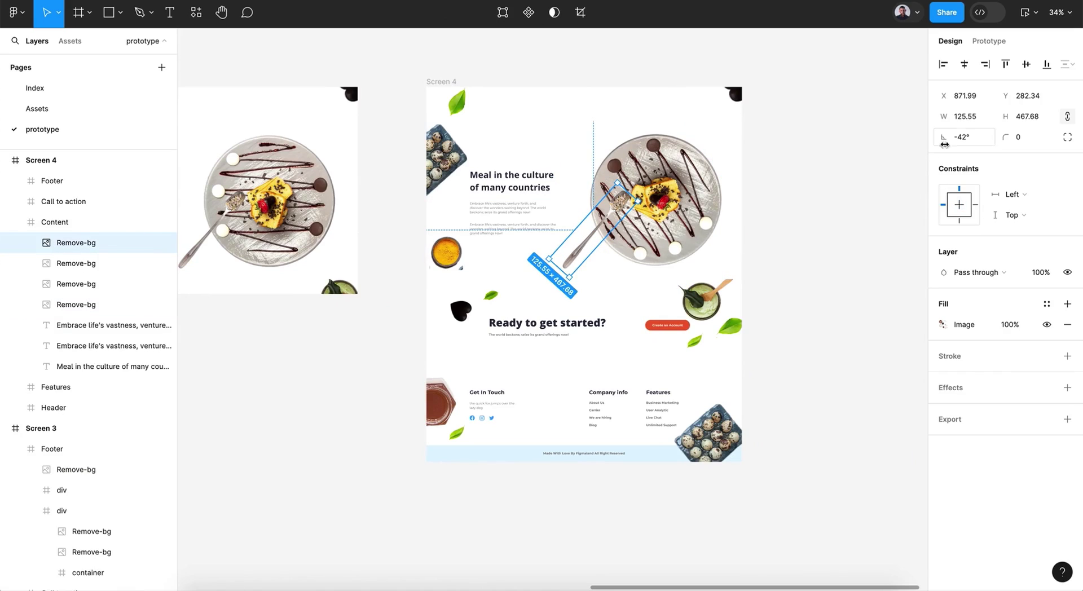
{"action": "left_click_drag", "start_coordinate": [944, 144], "coordinate": [883, 147]}
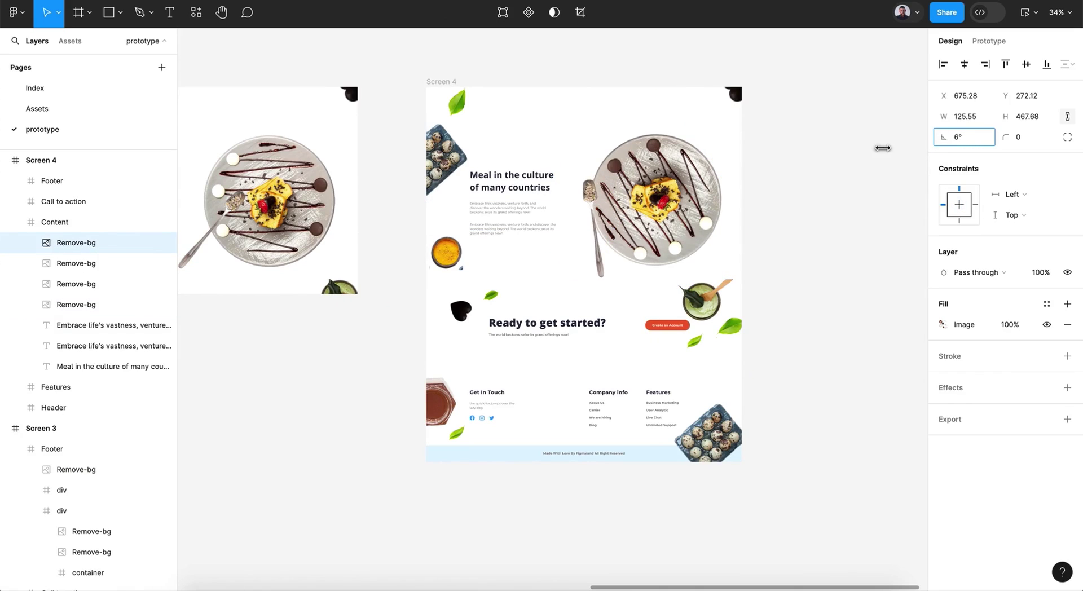
Step: Shift the quail egg tray in Screen 4's Content section further left past the frame's edge
{"action": "left_click", "coordinate": [460, 167]}
{"action": "key", "text": "shift+Left"}
{"action": "key", "text": "shift+Left"}
{"action": "key", "text": "shift+Left"}
{"action": "key", "text": "shift+Left"}
{"action": "key", "text": "shift+Left"}
{"action": "key", "text": "shift+Left"}
{"action": "key", "text": "shift+Left"}
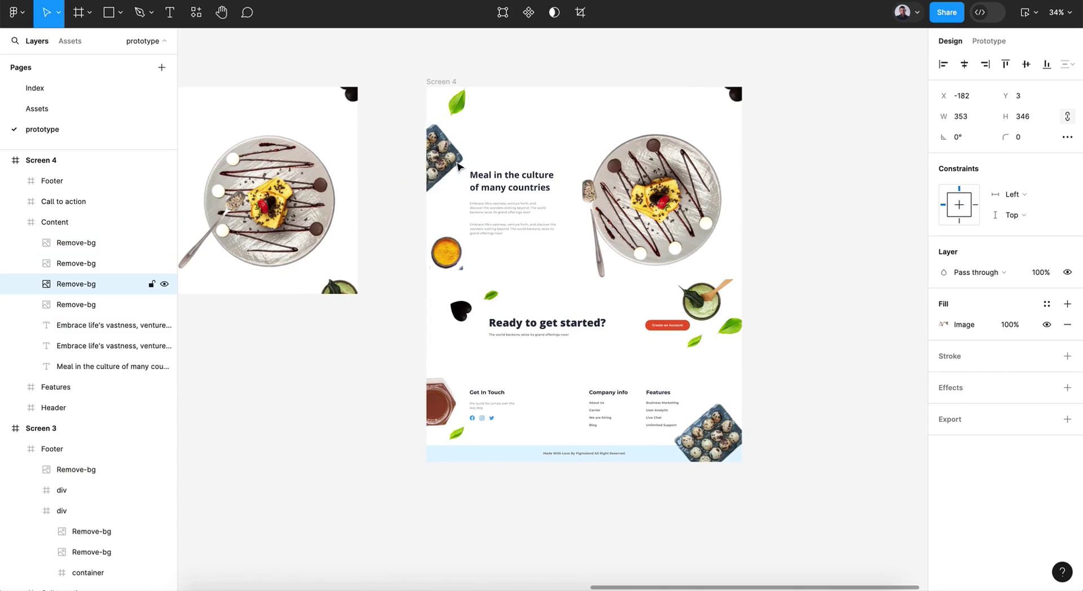
Step: Shift the large green leaf above Screen 4's quail egg tray left toward the frame's edge
{"action": "left_click", "coordinate": [458, 111]}
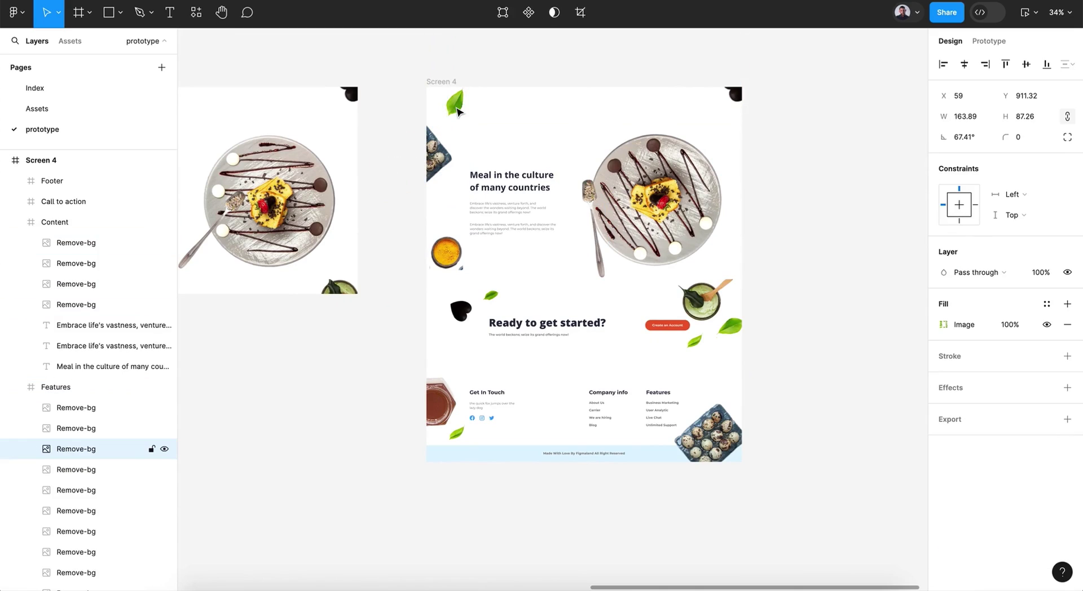
{"action": "key", "text": "shift+Left"}
{"action": "key", "text": "shift+Left"}
{"action": "key", "text": "shift+Left"}
{"action": "key", "text": "shift+Left"}
{"action": "key", "text": "shift+Left"}
{"action": "key", "text": "shift+Left"}
{"action": "key", "text": "shift+Left"}
{"action": "key", "text": "shift+Left"}
{"action": "key", "text": "shift+Left"}
Step: Rotate the yellow sauce bowl in Screen 4's Content section to -93° and shift it partly past the frame's left edge
{"action": "left_click", "coordinate": [445, 260]}
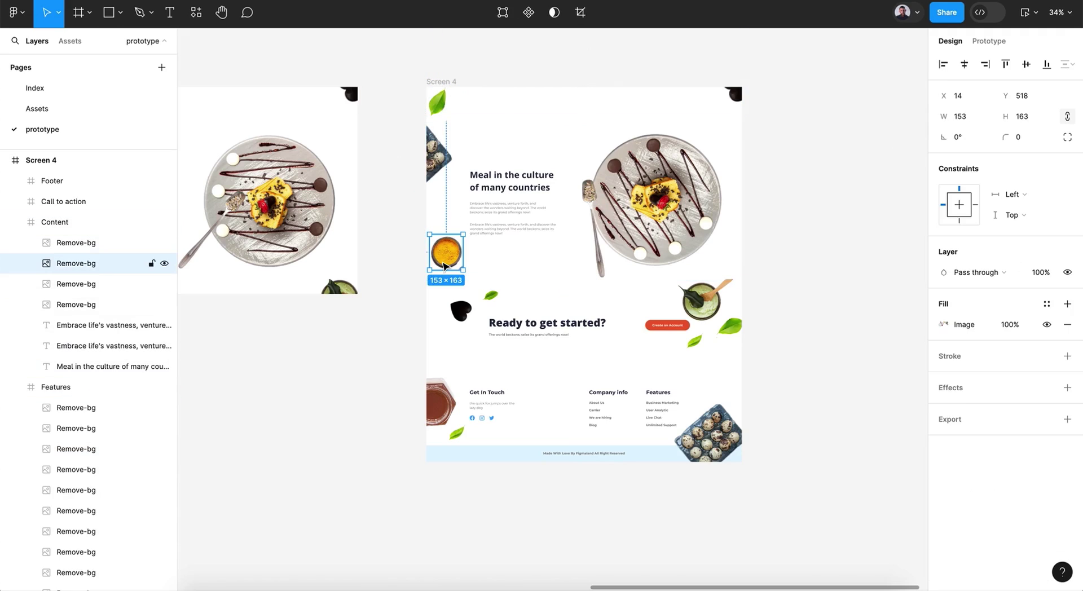
{"action": "left_click_drag", "start_coordinate": [939, 144], "coordinate": [915, 154]}
{"action": "key", "text": "shift+Left"}
{"action": "key", "text": "shift+Left"}
{"action": "key", "text": "shift+Left"}
{"action": "key", "text": "shift+Left"}
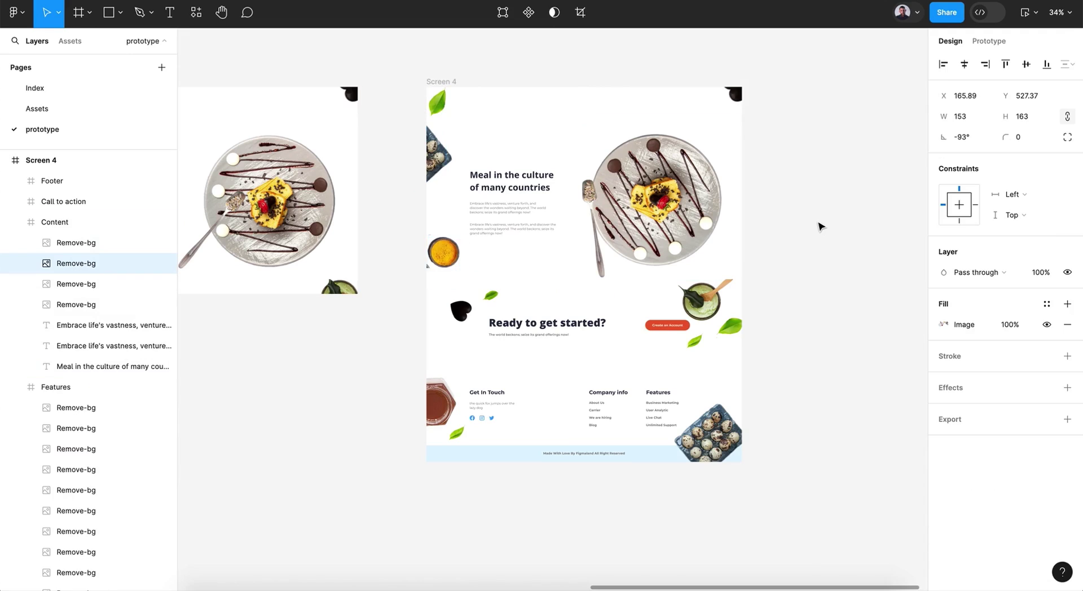
Step: Collapse Screen 4's layers and move its five sections, Header to Footer, up together so the Footer ends about level with Screen 3's lower edge
{"action": "left_click", "coordinate": [668, 173]}
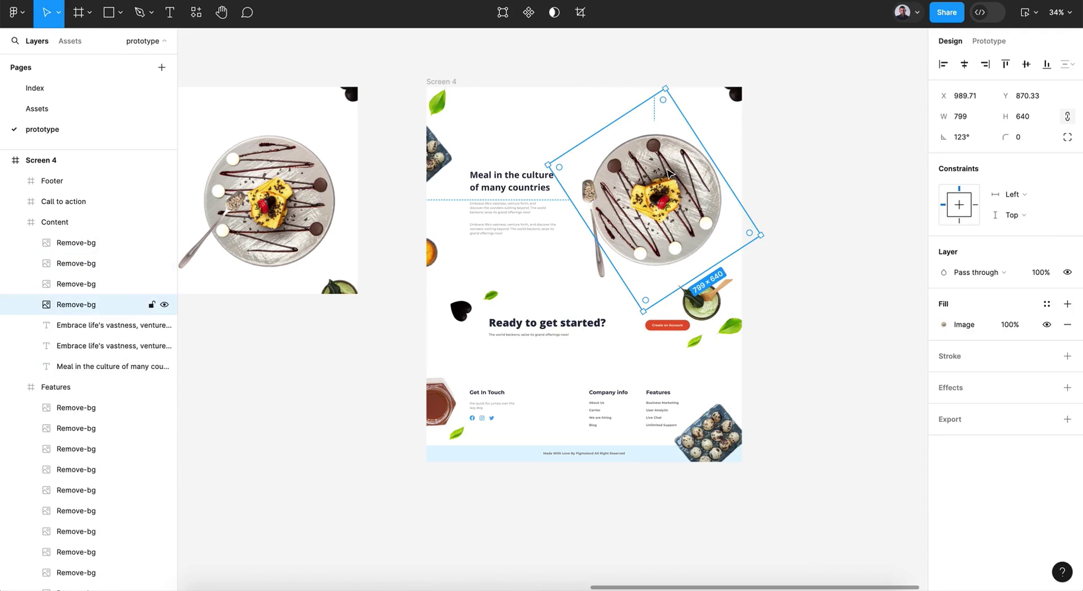
{"action": "left_click", "coordinate": [829, 227]}
{"action": "left_click", "coordinate": [16, 221]}
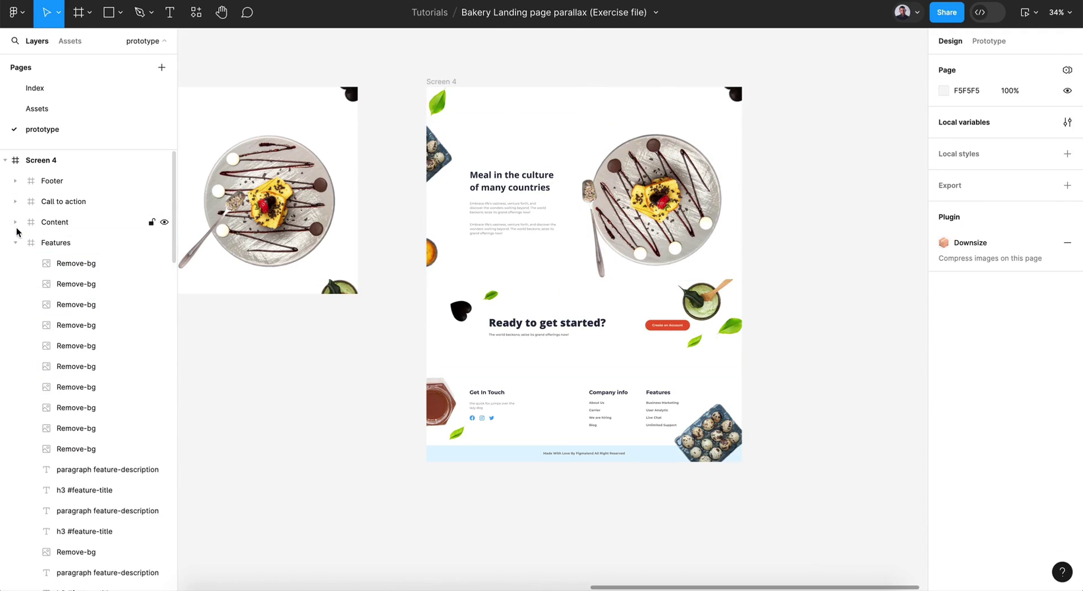
{"action": "left_click", "coordinate": [15, 242]}
{"action": "left_click", "coordinate": [50, 263]}
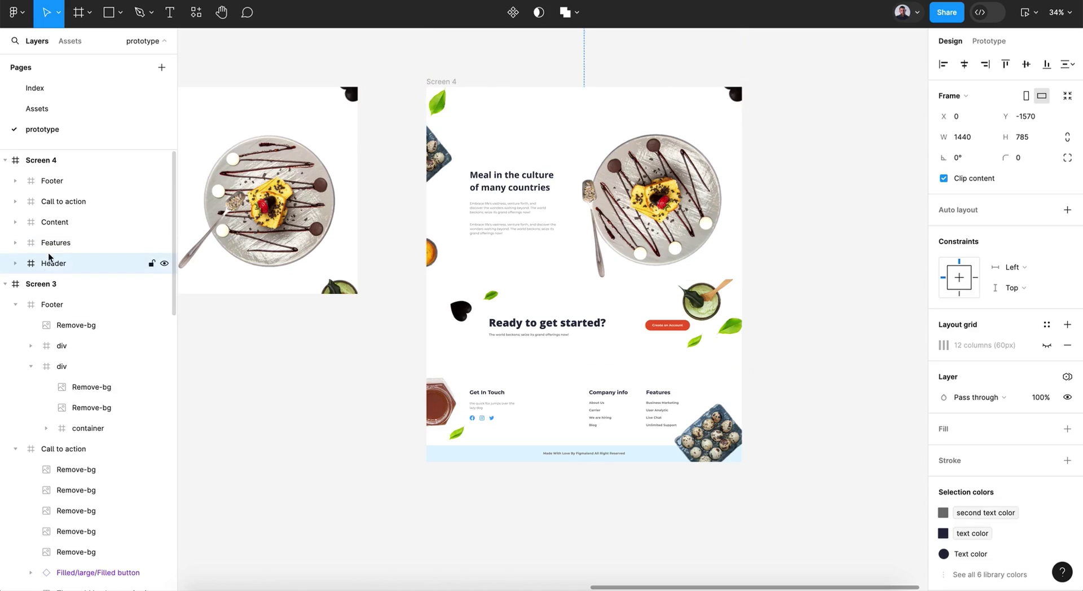
{"action": "left_click", "coordinate": [70, 186], "text": "shift"}
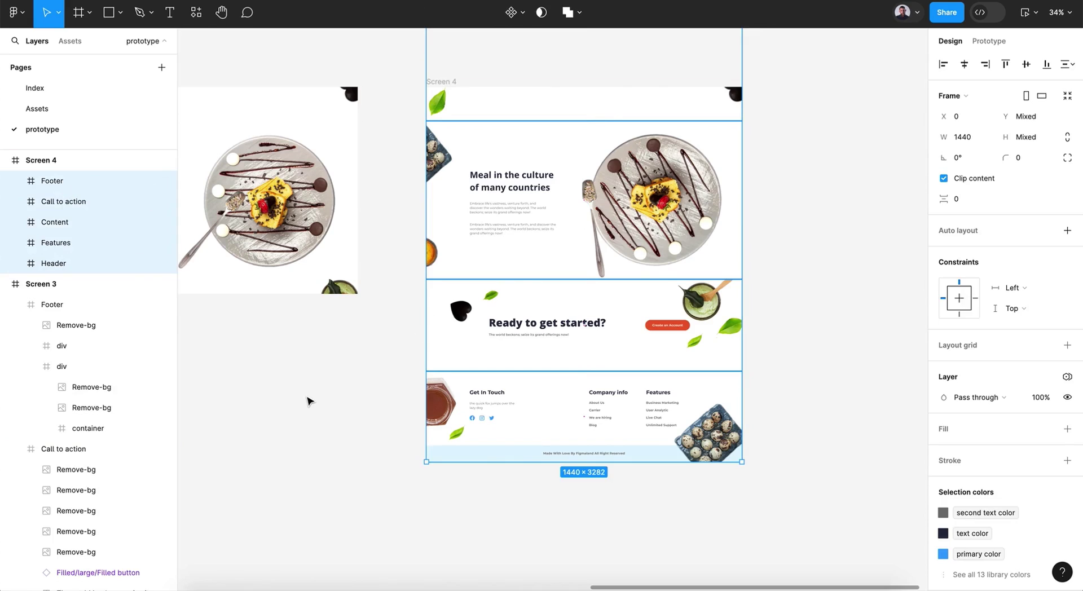
{"action": "left_click", "coordinate": [615, 393]}
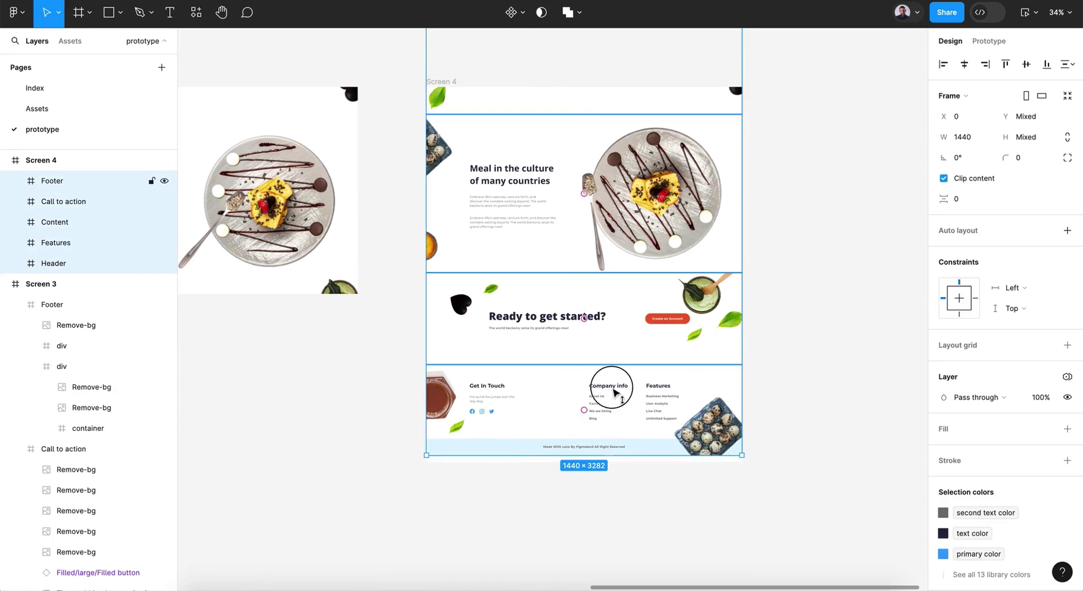
{"action": "left_click_drag", "start_coordinate": [614, 393], "coordinate": [620, 248]}
{"action": "left_click", "coordinate": [406, 134]}
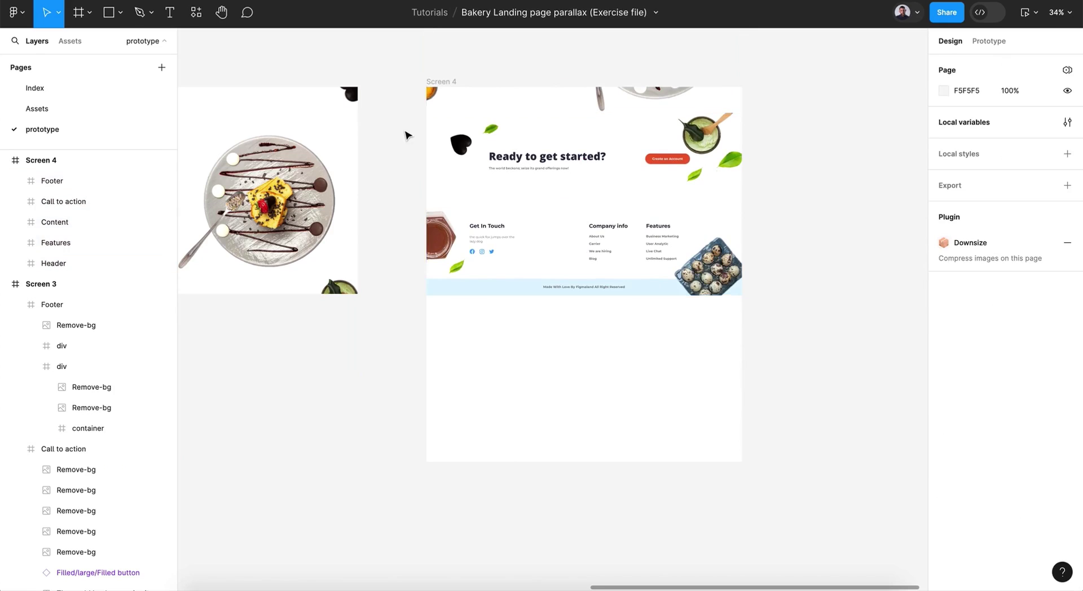
Step: Shorten the Screen 4 frame to a height of 952 so it ends at the Footer's lower edge
{"action": "scroll", "coordinate": [406, 135], "scroll_direction": "left", "scroll_amount": 6}
{"action": "scroll", "coordinate": [406, 135], "scroll_direction": "right", "scroll_amount": 4}
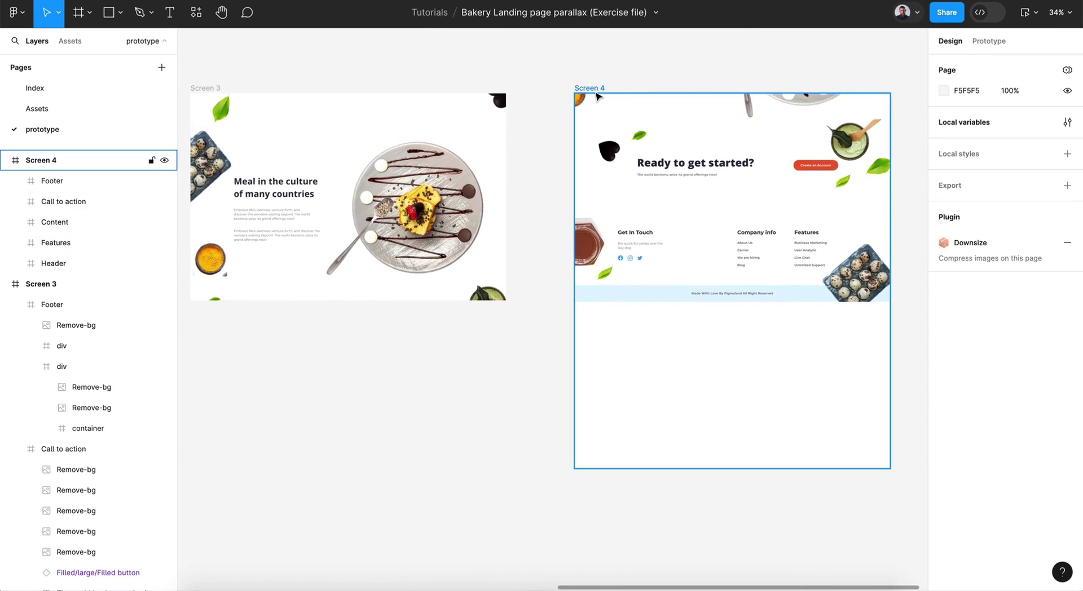
{"action": "left_click", "coordinate": [596, 91]}
{"action": "left_click_drag", "start_coordinate": [712, 466], "coordinate": [724, 304]}
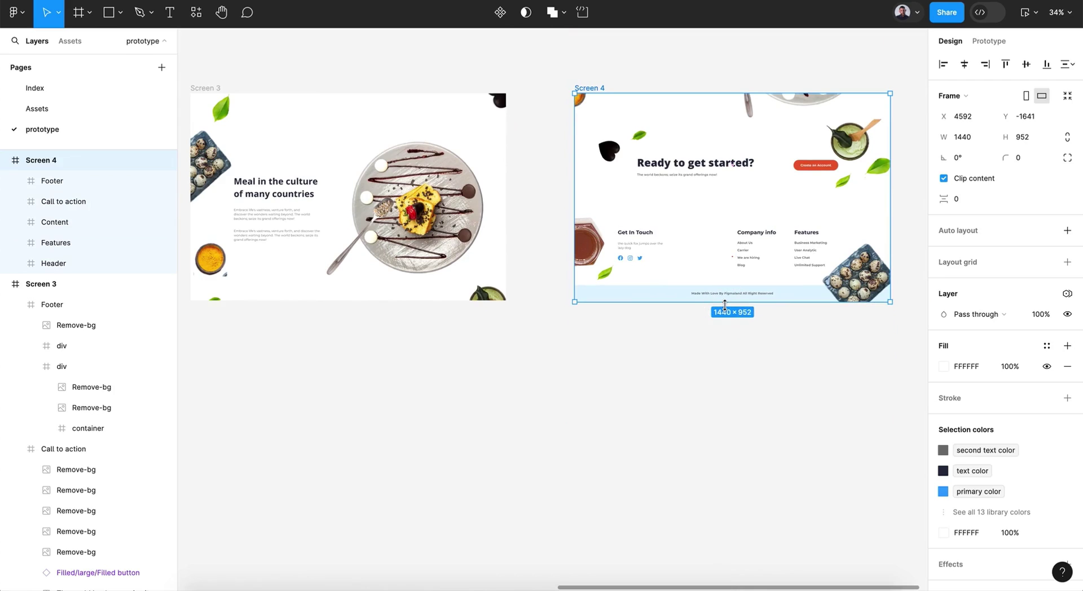
{"action": "left_click", "coordinate": [632, 387]}
Step: Link Screen 3's Content section to Screen 4 with an On drag interaction using Smart animate, Gentle, 3000ms
{"action": "scroll", "coordinate": [632, 387], "scroll_direction": "left", "scroll_amount": 3}
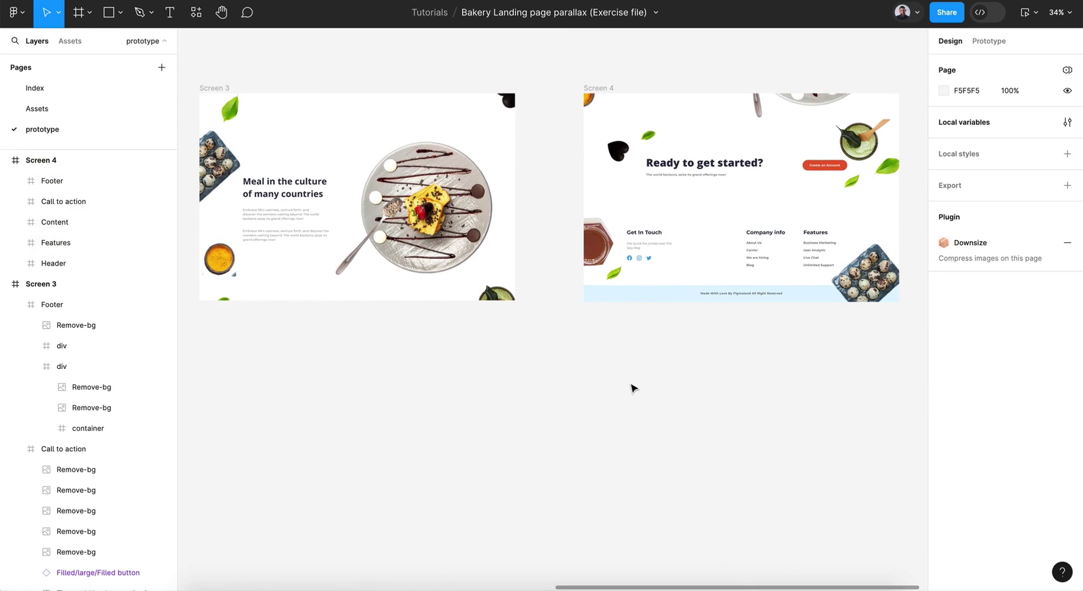
{"action": "left_click", "coordinate": [988, 40]}
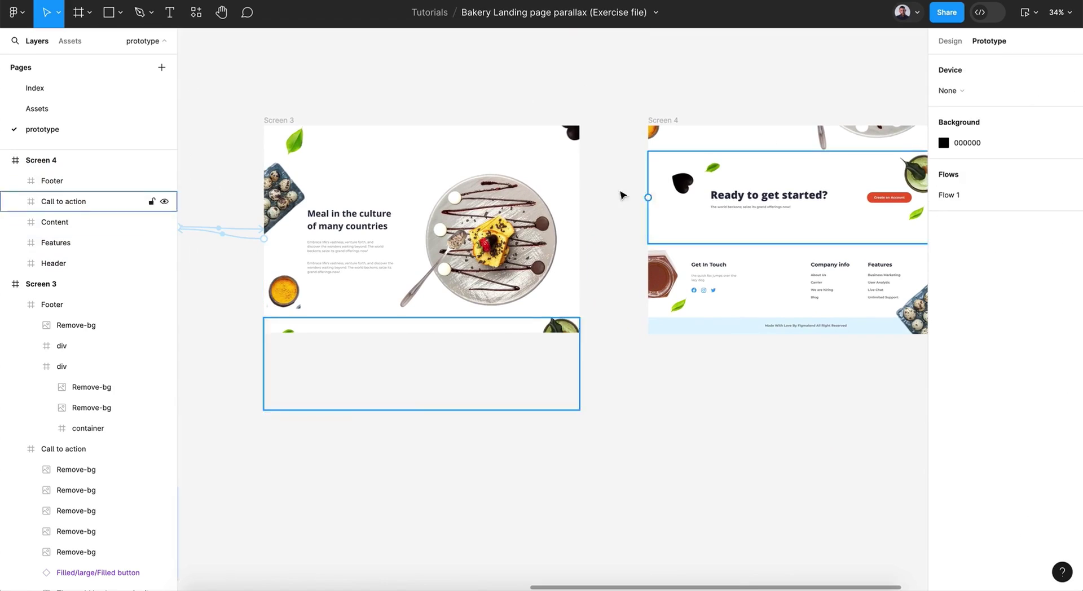
{"action": "left_click", "coordinate": [278, 120]}
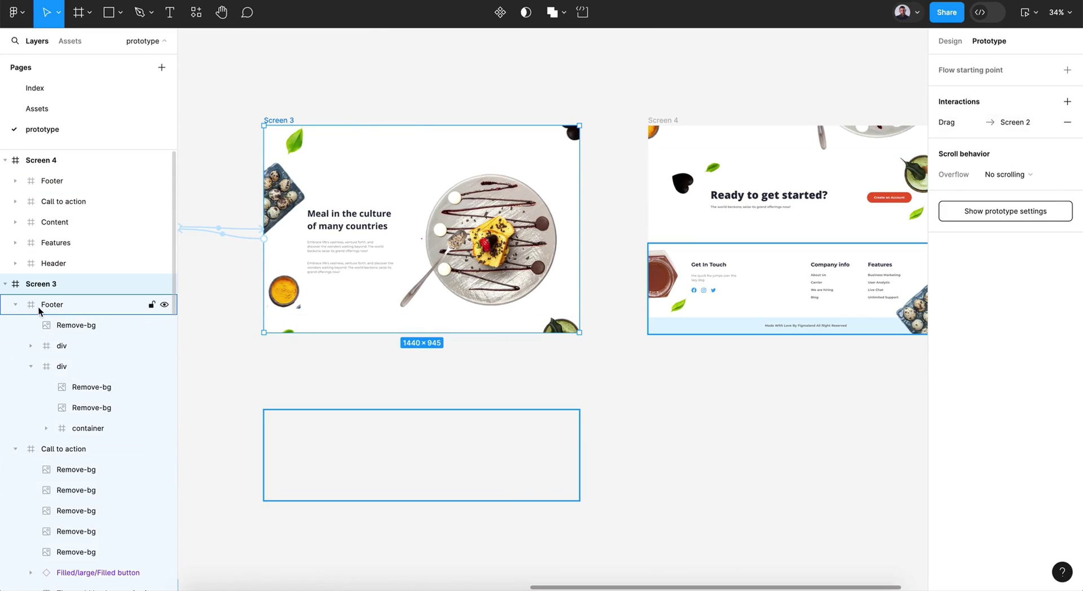
{"action": "left_click", "coordinate": [387, 272]}
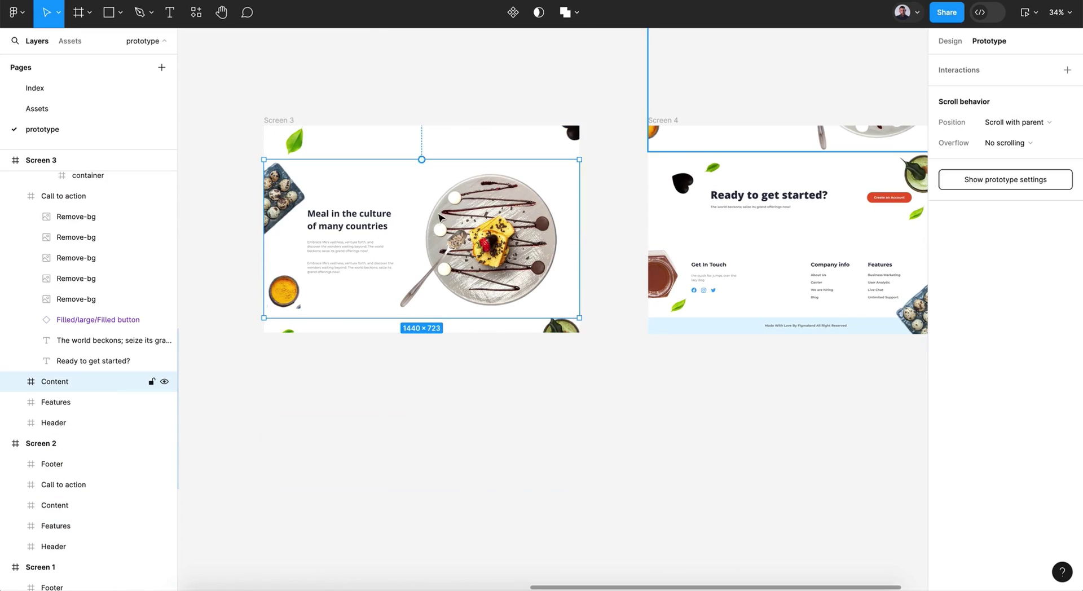
{"action": "left_click_drag", "start_coordinate": [580, 238], "coordinate": [708, 246]}
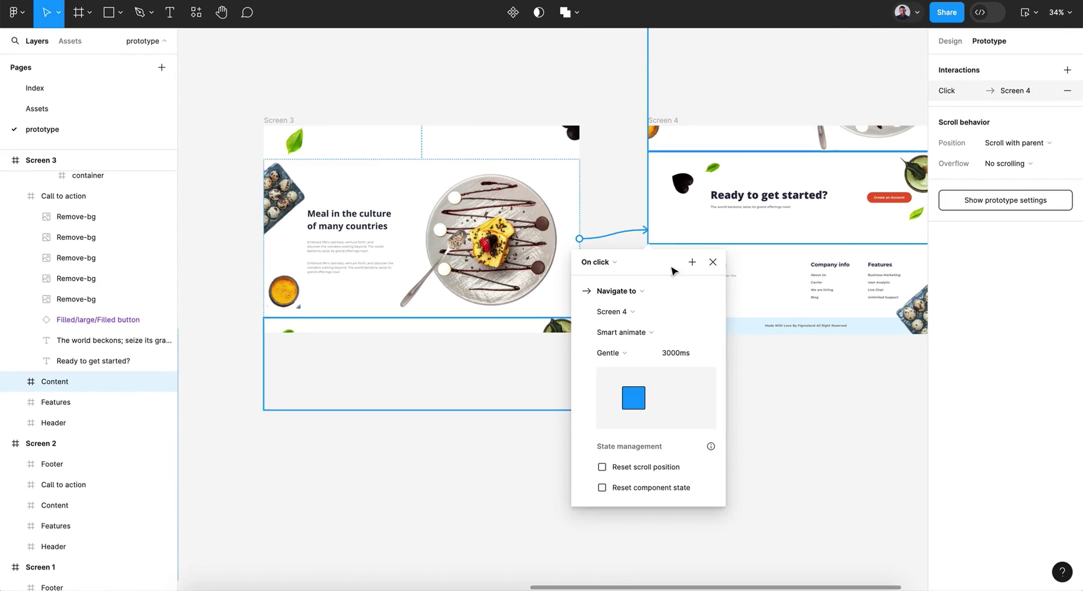
{"action": "left_click", "coordinate": [595, 261]}
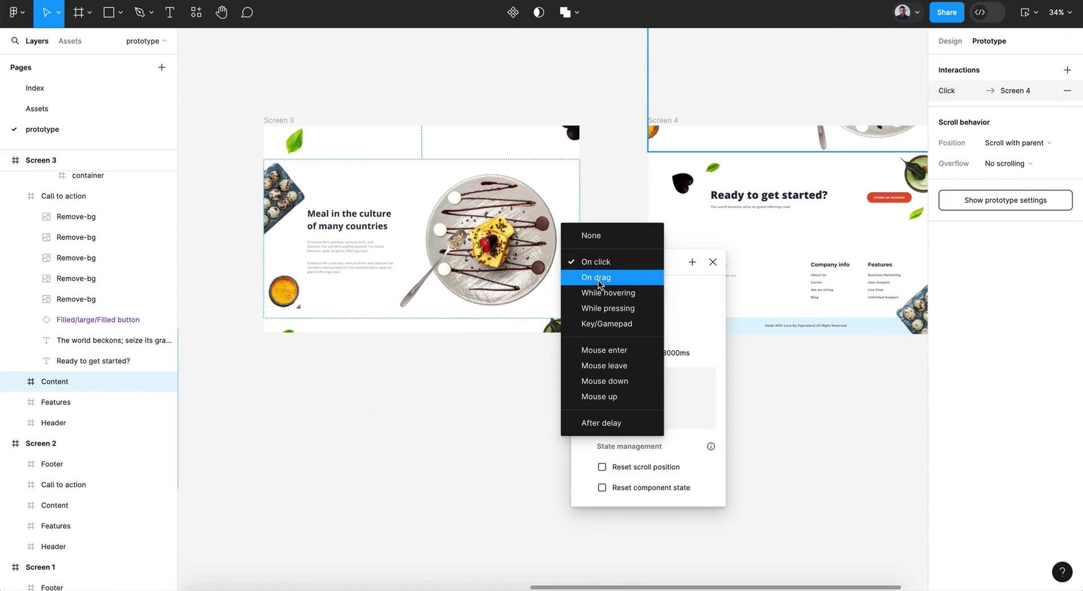
{"action": "left_click", "coordinate": [593, 278]}
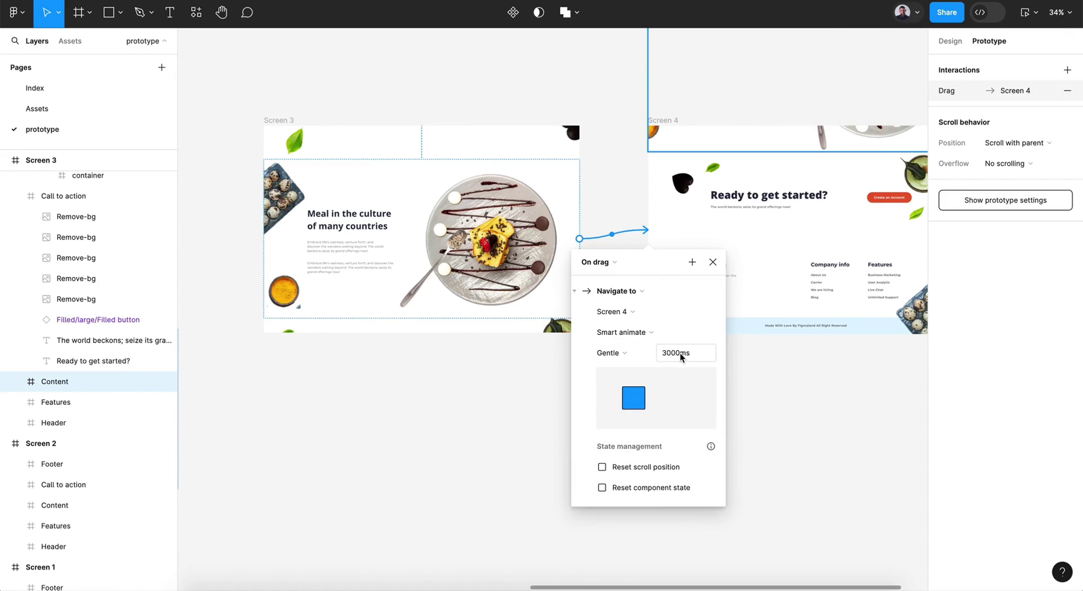
{"action": "left_click", "coordinate": [713, 263]}
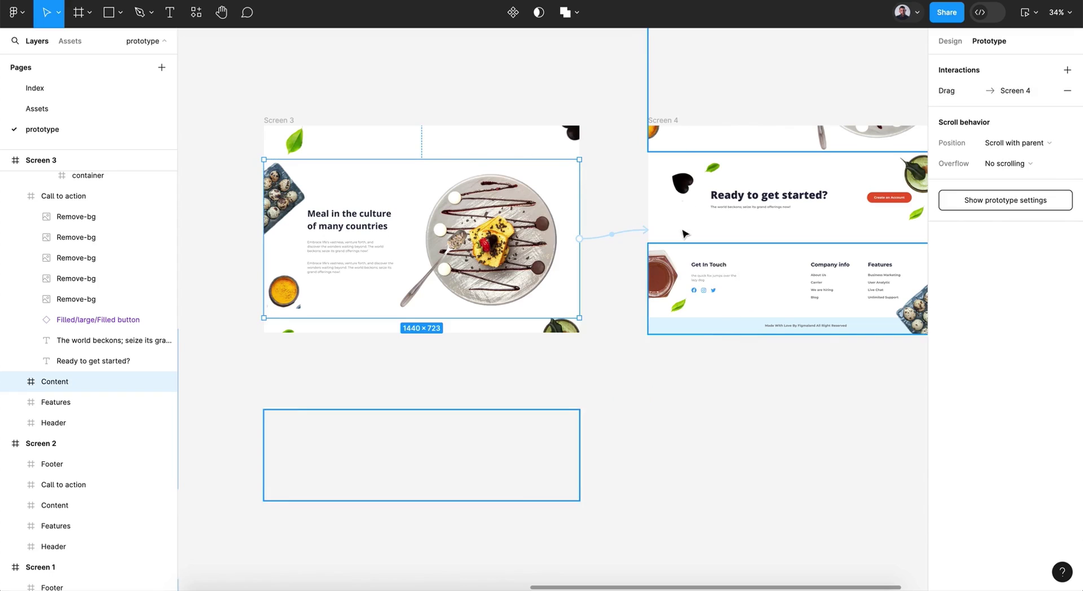
Step: Link the Screen 4 frame back to Screen 3 with an On drag interaction using Smart animate, Gentle, 3000ms
{"action": "left_click", "coordinate": [672, 119]}
{"action": "scroll", "coordinate": [673, 120], "scroll_direction": "right", "scroll_amount": 4}
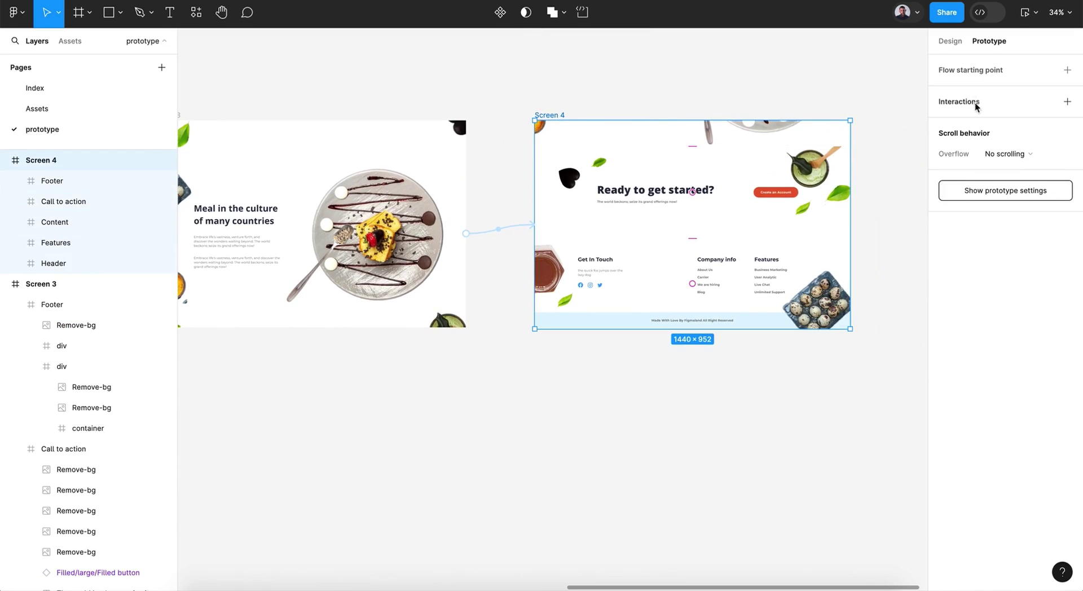
{"action": "left_click_drag", "start_coordinate": [534, 234], "coordinate": [448, 180]}
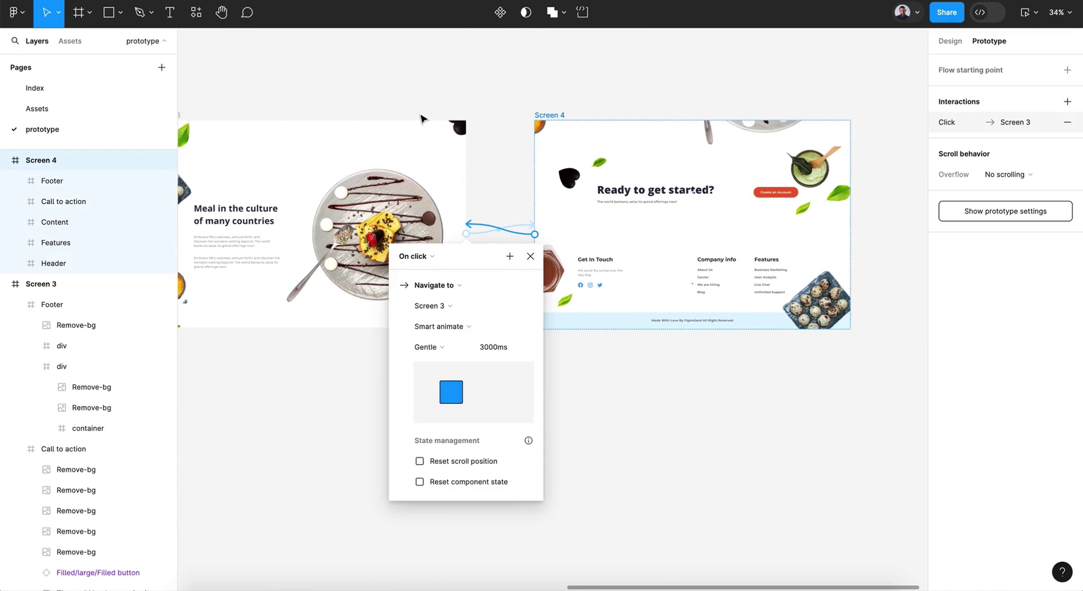
{"action": "scroll", "coordinate": [422, 118], "scroll_direction": "left", "scroll_amount": 4}
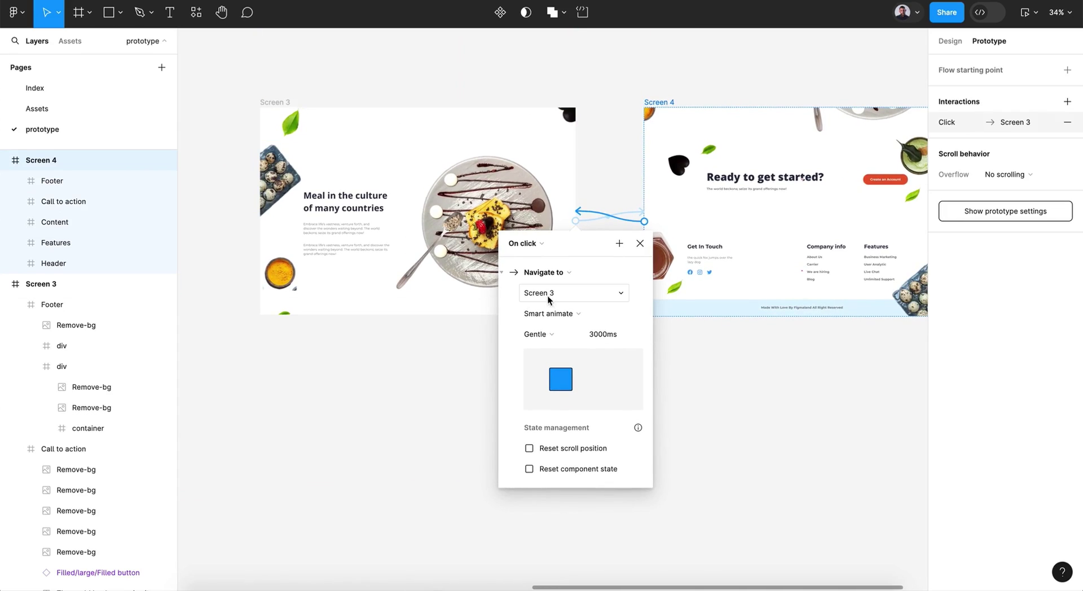
{"action": "left_click", "coordinate": [522, 243]}
{"action": "left_click", "coordinate": [531, 259]}
{"action": "left_click", "coordinate": [640, 244]}
{"action": "left_click", "coordinate": [682, 406]}
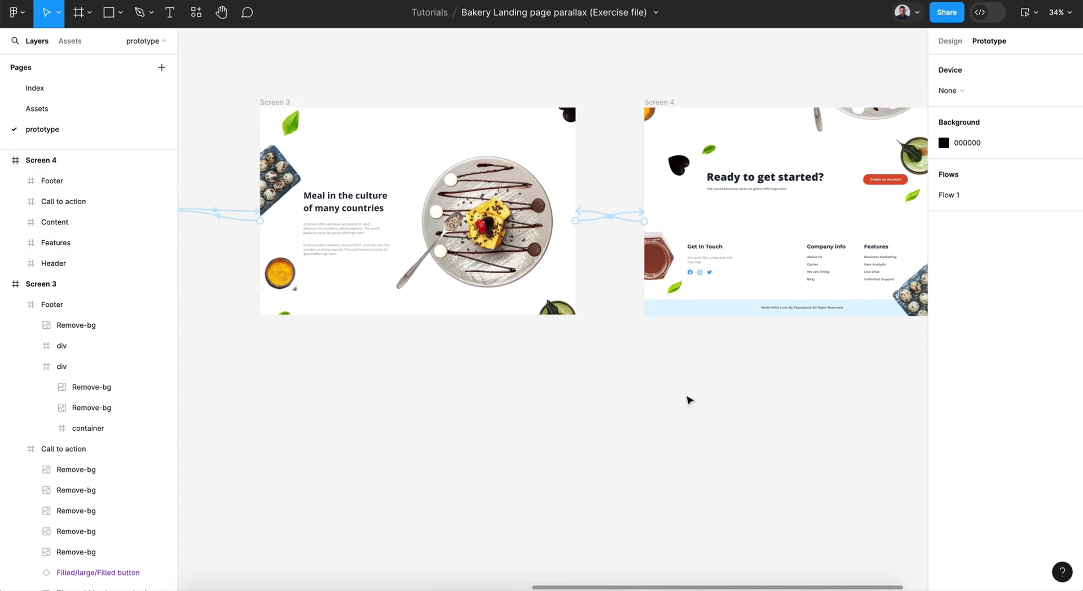
Step: Preview the prototype in an enlarged preview window and run through Screens 1 to 4 to check the parallax transitions
{"action": "left_click", "coordinate": [1024, 17]}
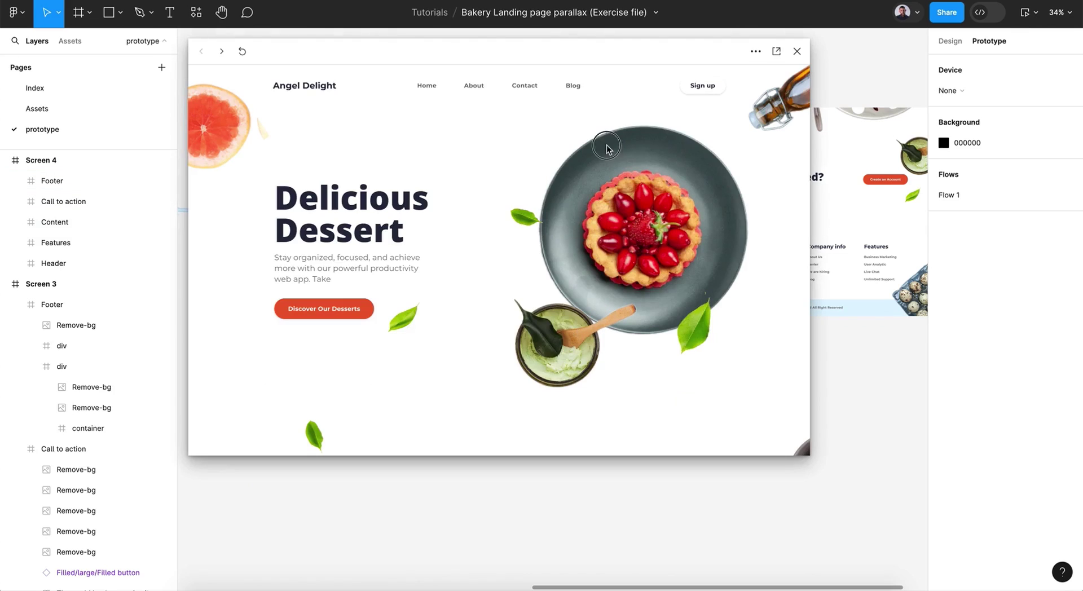
{"action": "left_click_drag", "start_coordinate": [592, 293], "coordinate": [599, 159]}
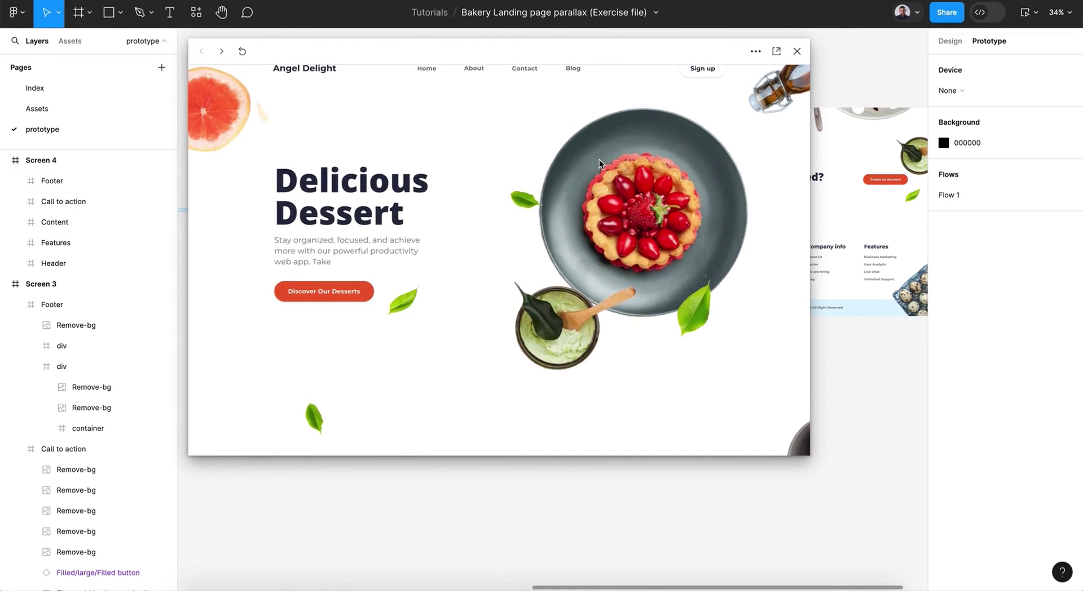
{"action": "left_click_drag", "start_coordinate": [816, 416], "coordinate": [933, 430]}
{"action": "left_click_drag", "start_coordinate": [755, 455], "coordinate": [747, 552]}
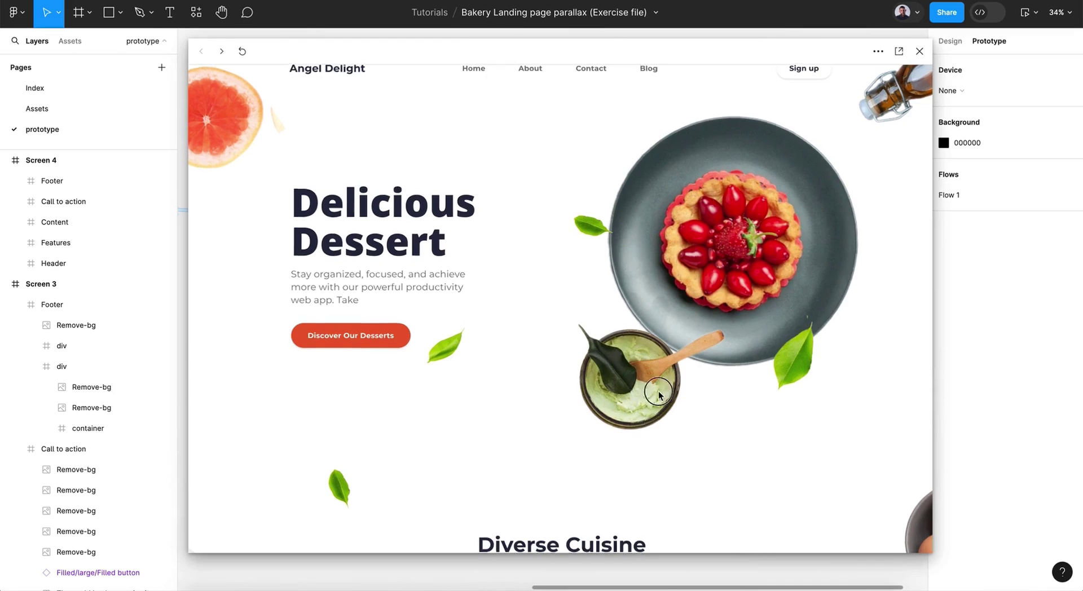
{"action": "scroll", "coordinate": [654, 153], "scroll_direction": "down", "scroll_amount": 8}
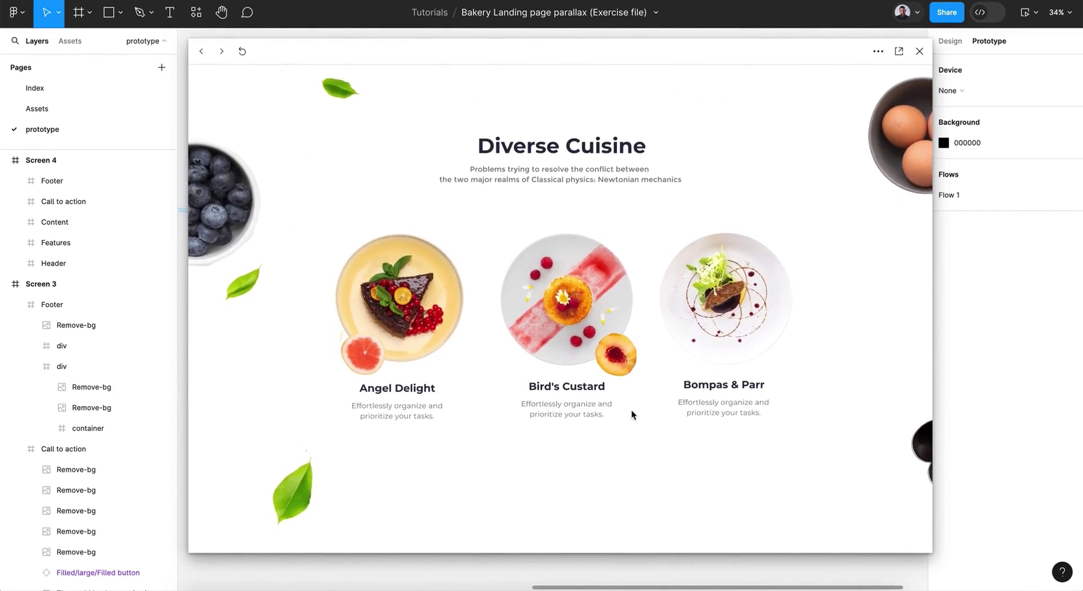
{"action": "scroll", "coordinate": [631, 410], "scroll_direction": "down", "scroll_amount": 10}
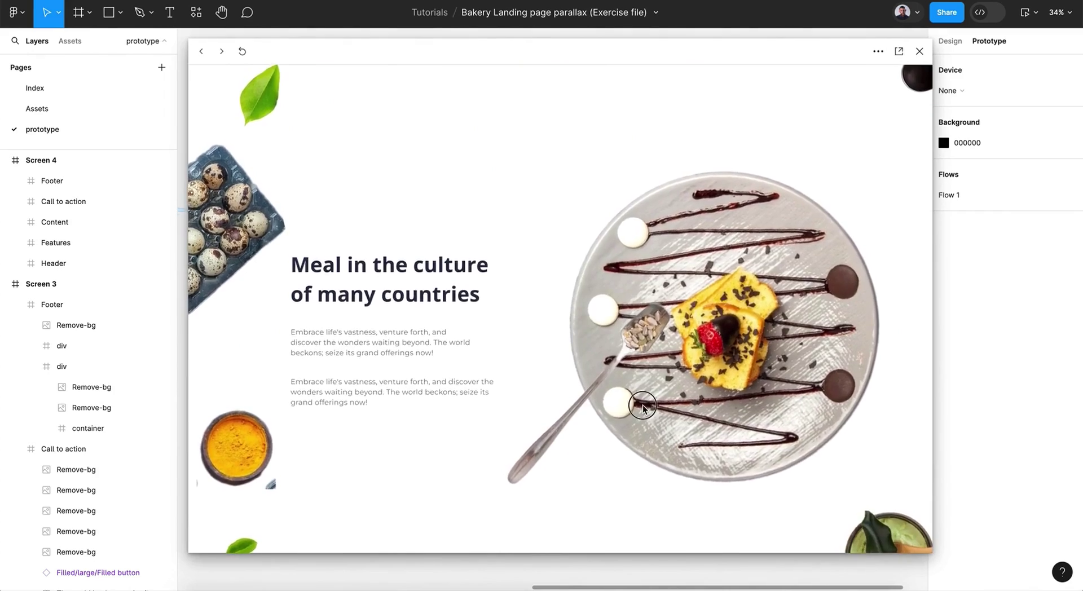
{"action": "scroll", "coordinate": [668, 123], "scroll_direction": "down", "scroll_amount": 10}
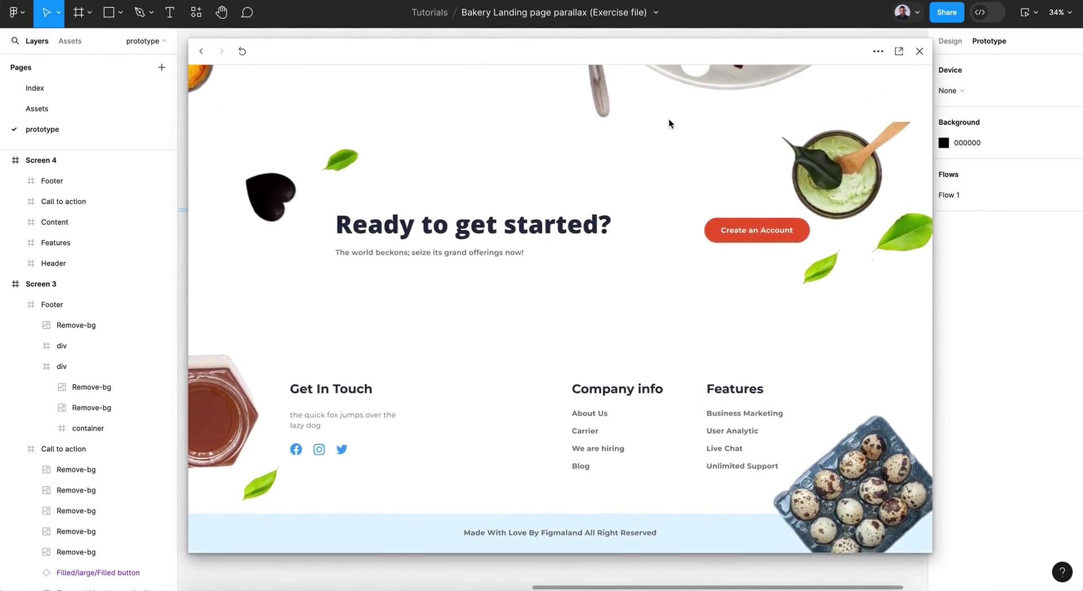
Step: Replay the parallax transitions backward and forward between Screen 1 and Screen 4 in the preview, finishing on Screen 1
{"action": "scroll", "coordinate": [602, 390], "scroll_direction": "up", "scroll_amount": 5}
{"action": "scroll", "coordinate": [603, 379], "scroll_direction": "up", "scroll_amount": 6}
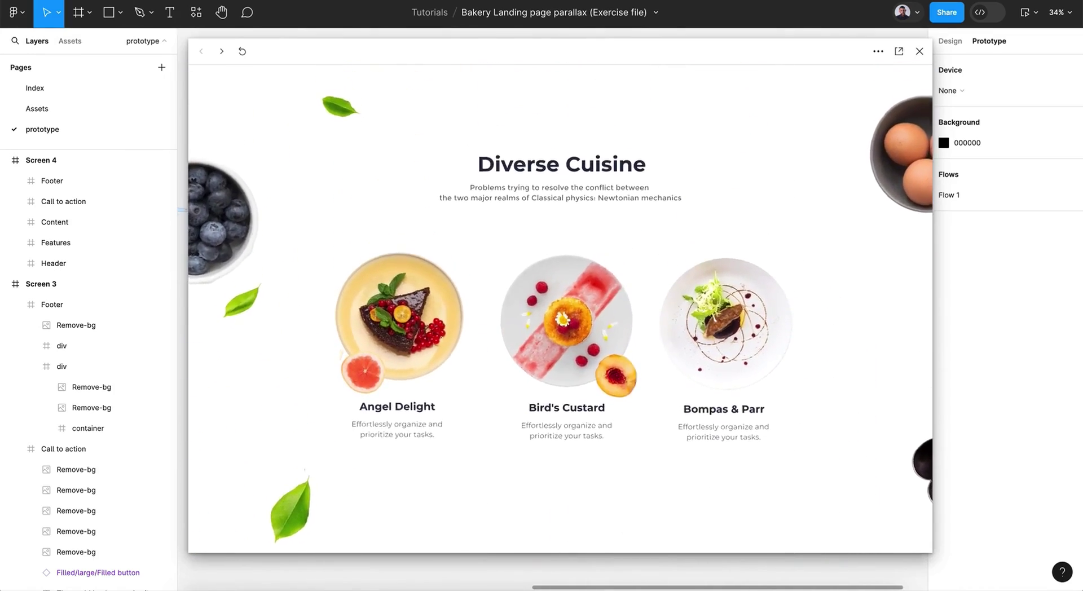
{"action": "scroll", "coordinate": [620, 394], "scroll_direction": "up", "scroll_amount": 6}
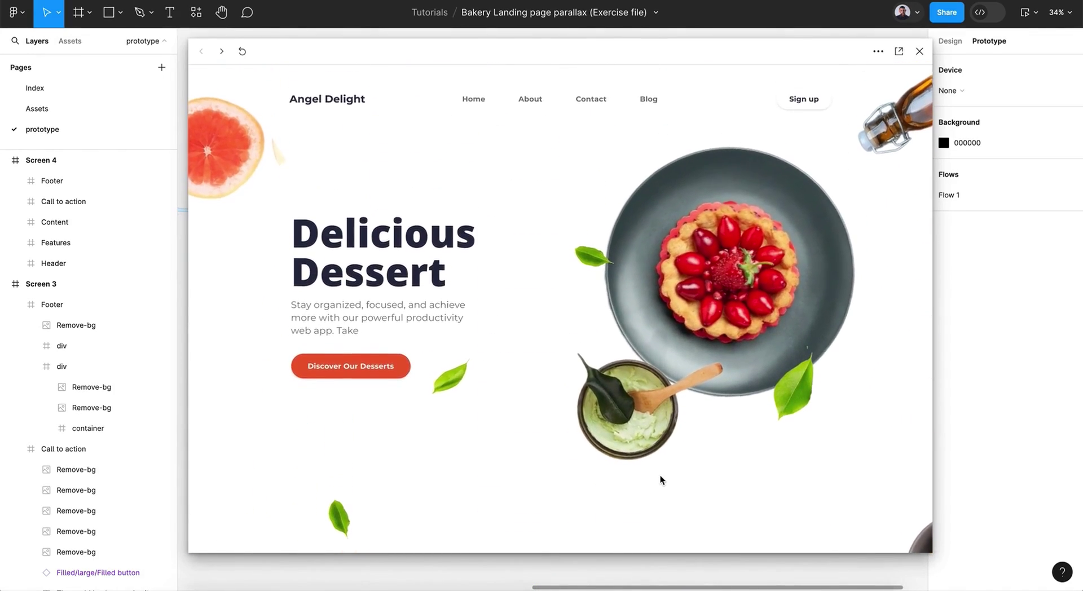
{"action": "scroll", "coordinate": [659, 475], "scroll_direction": "down", "scroll_amount": 6}
{"action": "scroll", "coordinate": [662, 264], "scroll_direction": "down", "scroll_amount": 8}
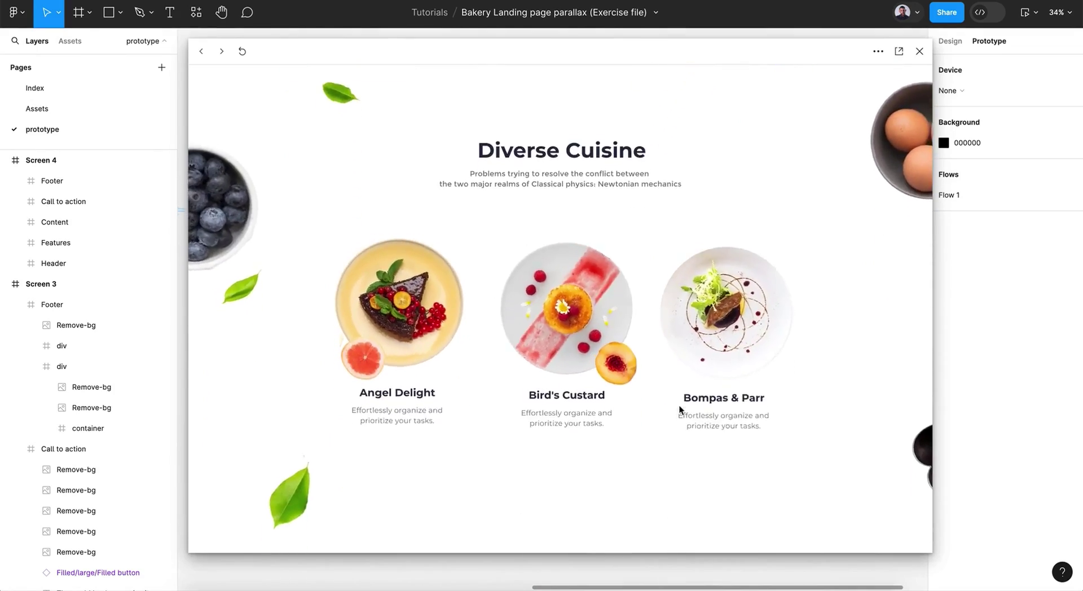
{"action": "scroll", "coordinate": [690, 225], "scroll_direction": "down", "scroll_amount": 8}
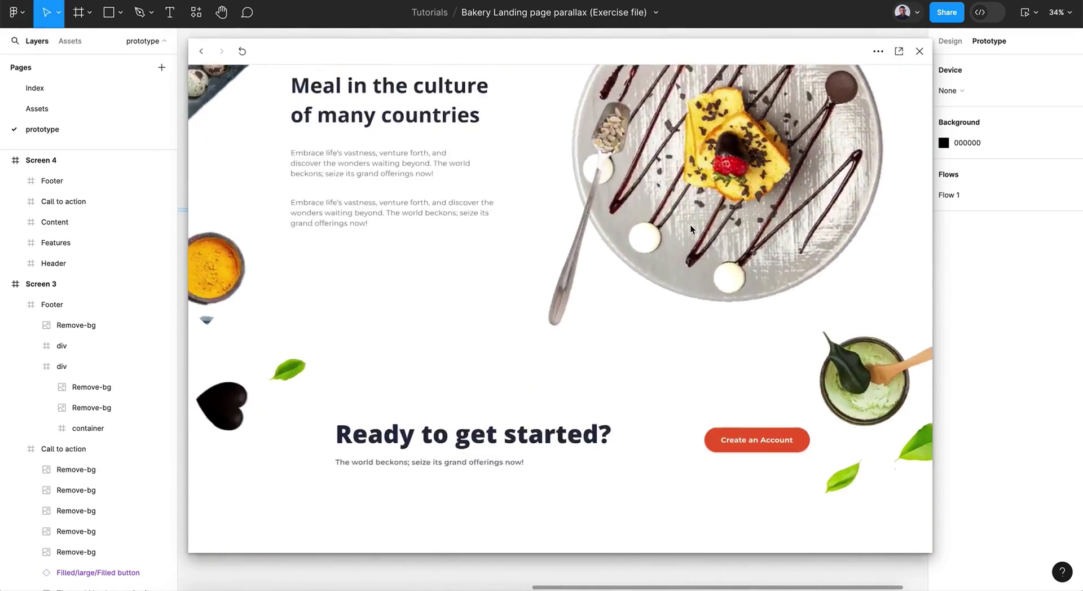
{"action": "scroll", "coordinate": [690, 225], "scroll_direction": "up", "scroll_amount": 8}
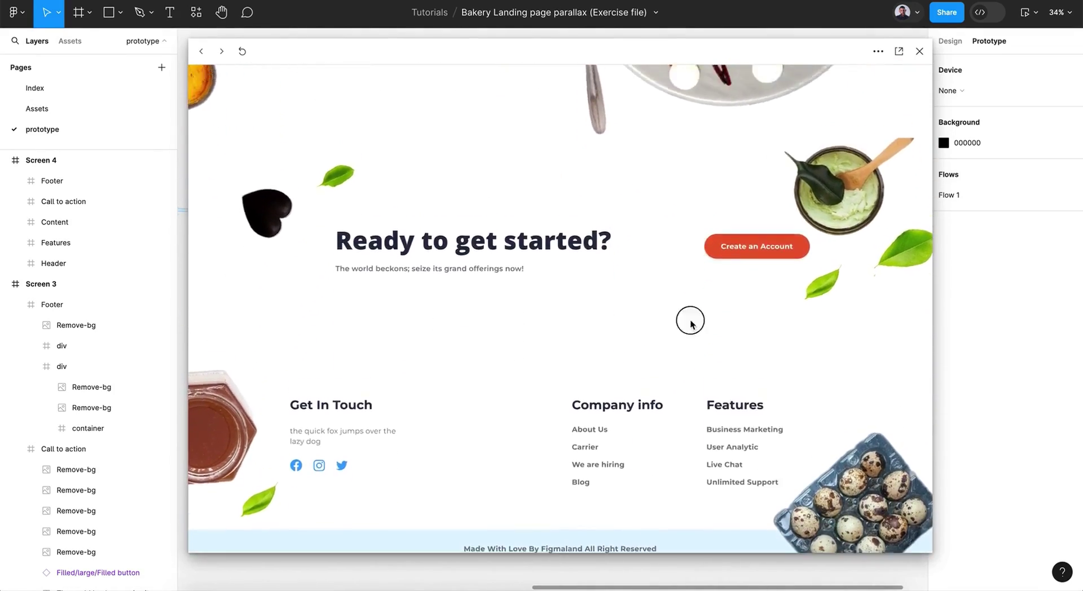
{"action": "scroll", "coordinate": [661, 420], "scroll_direction": "up", "scroll_amount": 10}
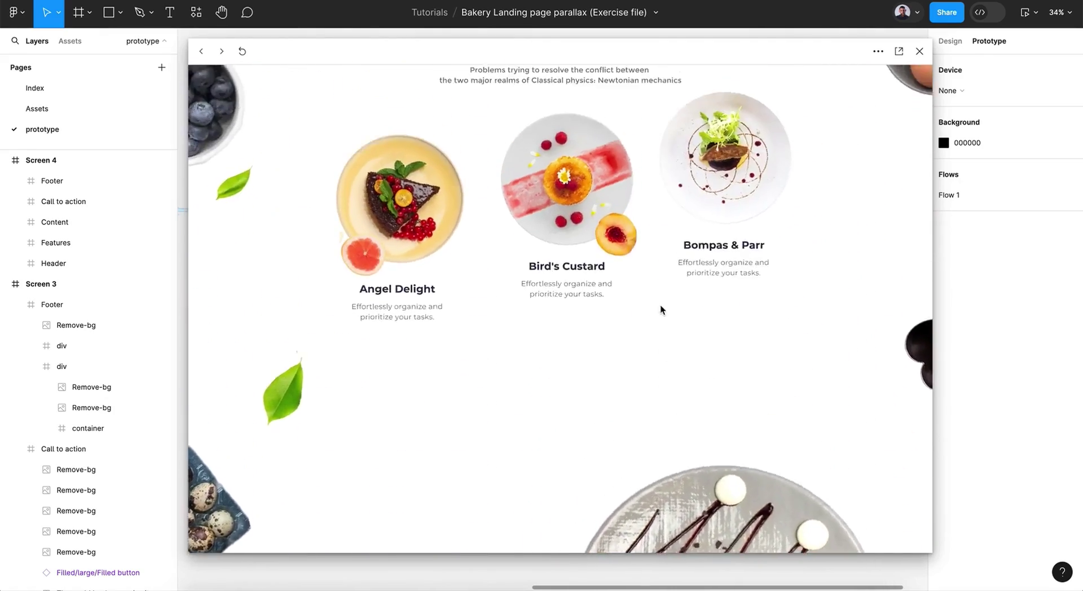
{"action": "scroll", "coordinate": [658, 408], "scroll_direction": "up", "scroll_amount": 3}
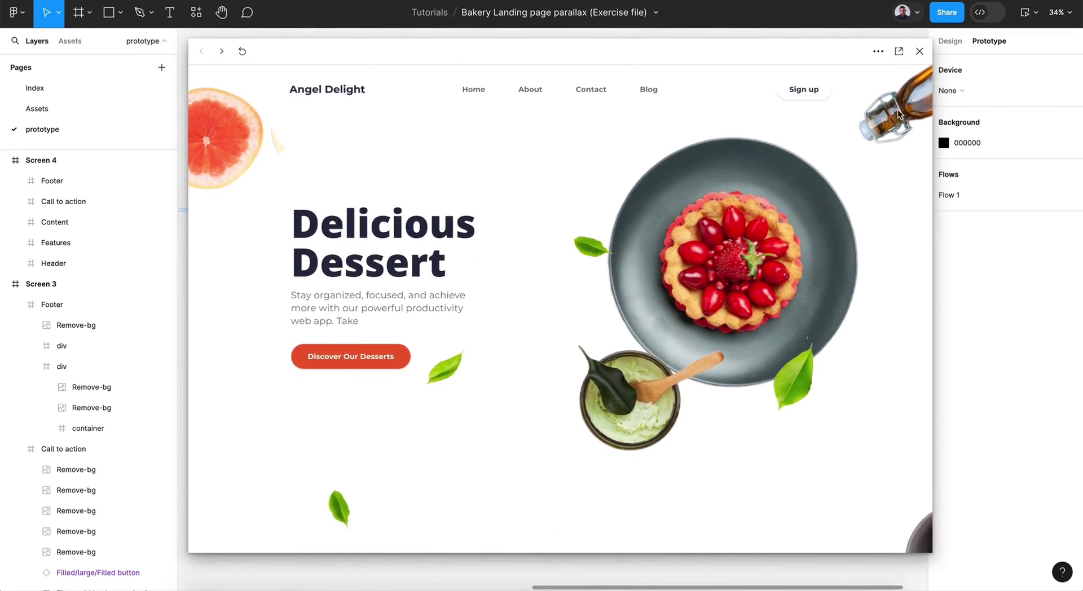
Step: Close the prototype preview and fit all four linked screens within the canvas view
{"action": "left_click", "coordinate": [919, 50]}
{"action": "left_click", "coordinate": [684, 400]}
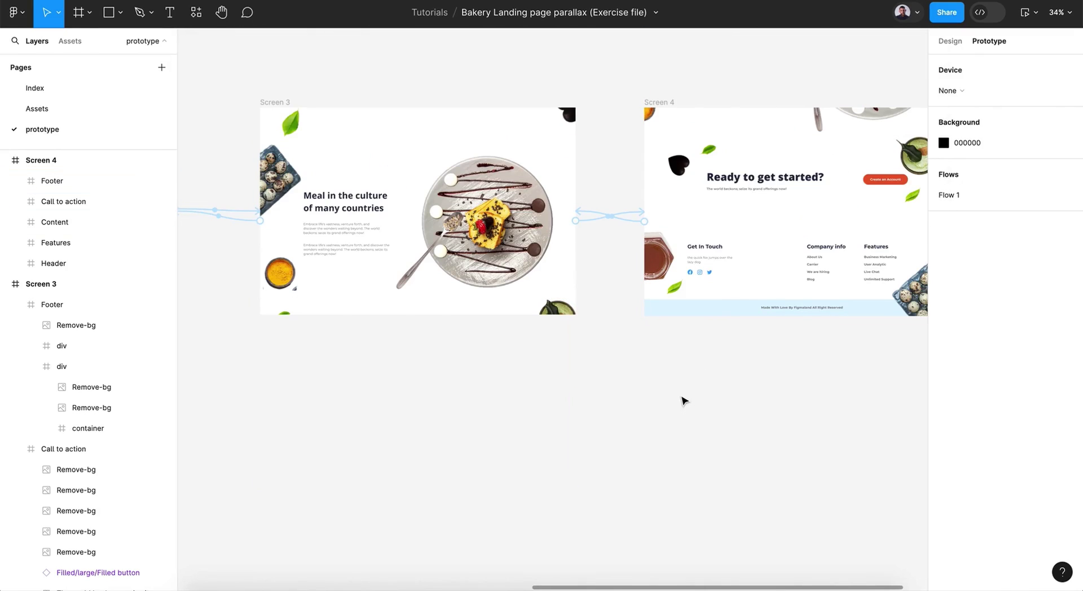
{"action": "key", "text": "shift+1"}
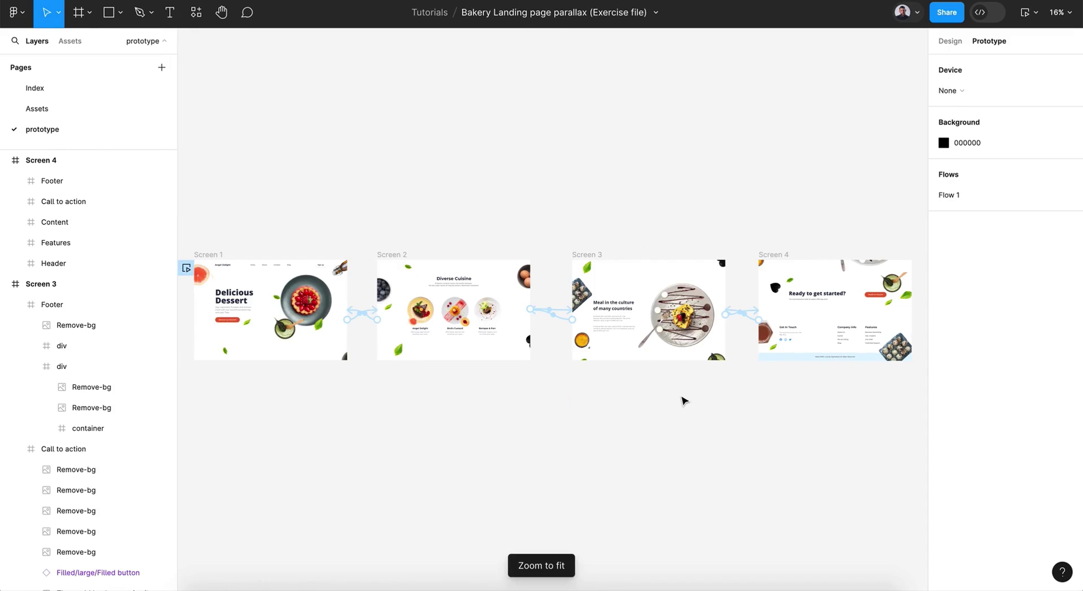